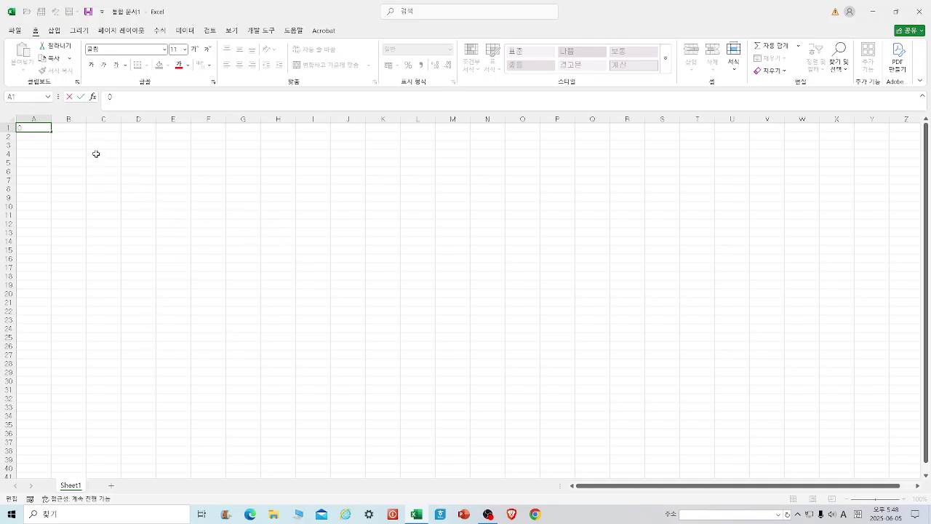
- Select columns A to F, and rows 1 to 11, to see how whole columns and rows are highlighted
{"action": "left_click_drag", "start_coordinate": [38, 117], "coordinate": [208, 118]}
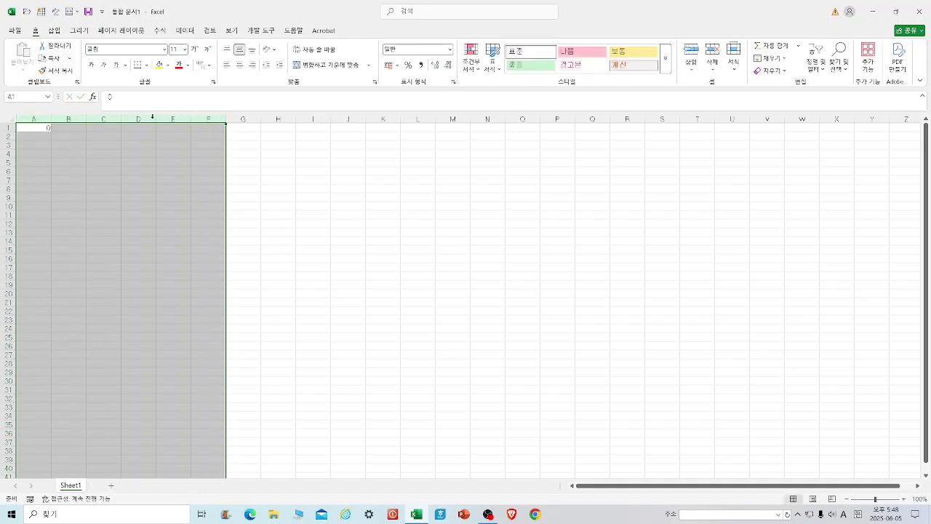
{"action": "left_click", "coordinate": [381, 214]}
{"action": "left_click_drag", "start_coordinate": [9, 129], "coordinate": [9, 215]}
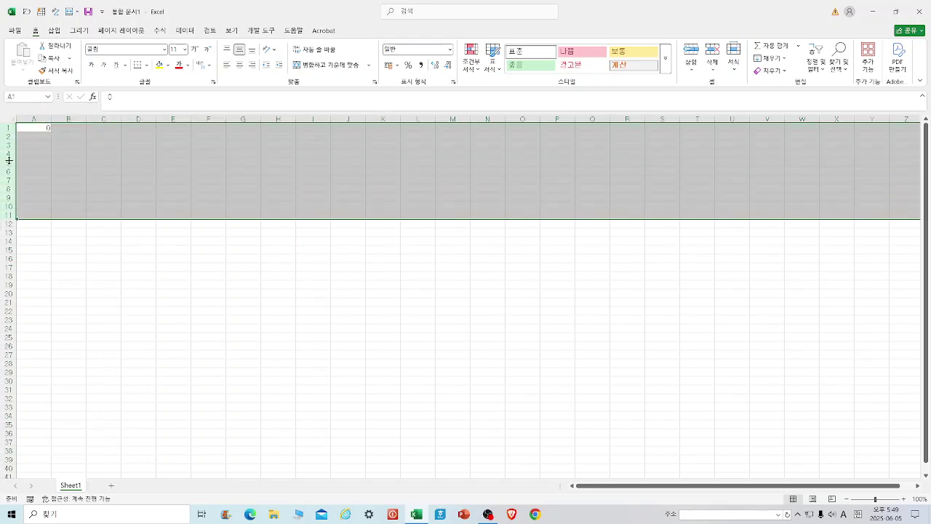
{"action": "left_click", "coordinate": [181, 302]}
- Select individual cells C6, D6, B4 and G11 and check each cell's address in the Name Box
{"action": "left_click", "coordinate": [112, 172]}
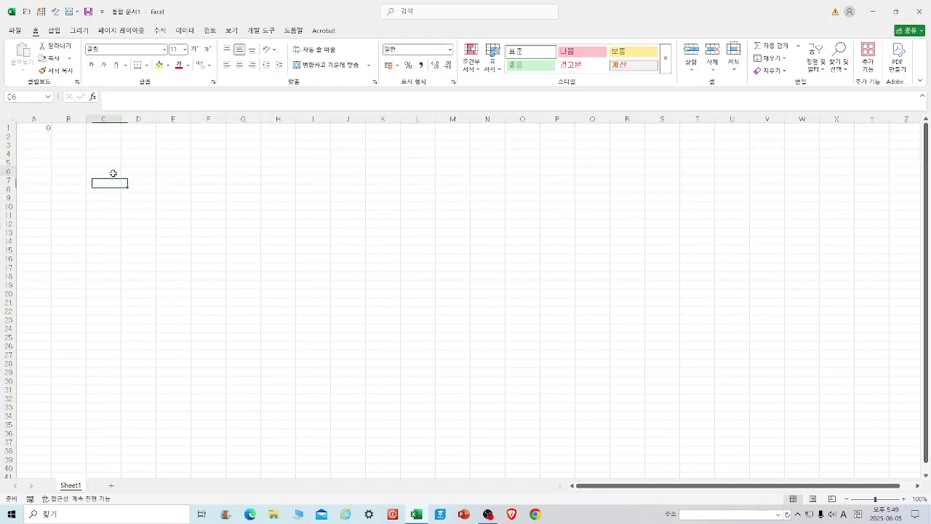
{"action": "left_click", "coordinate": [21, 99]}
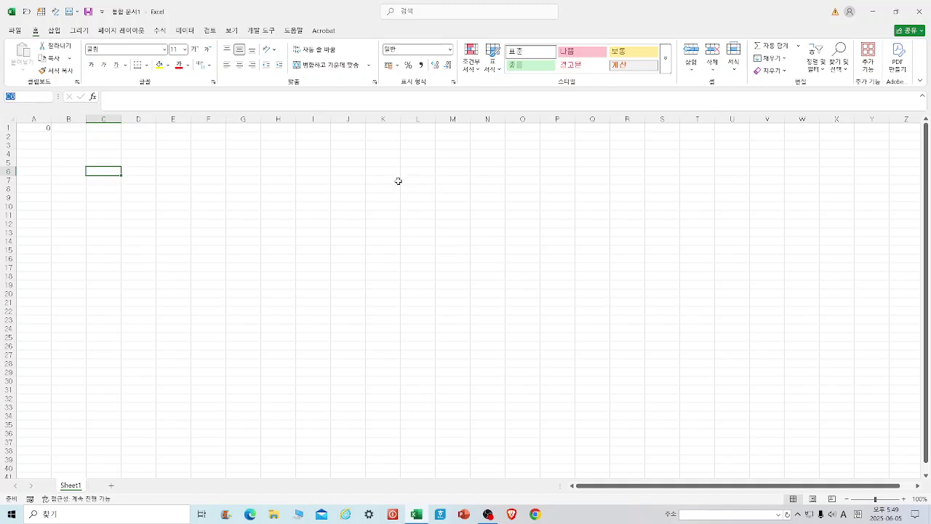
{"action": "left_click", "coordinate": [141, 171]}
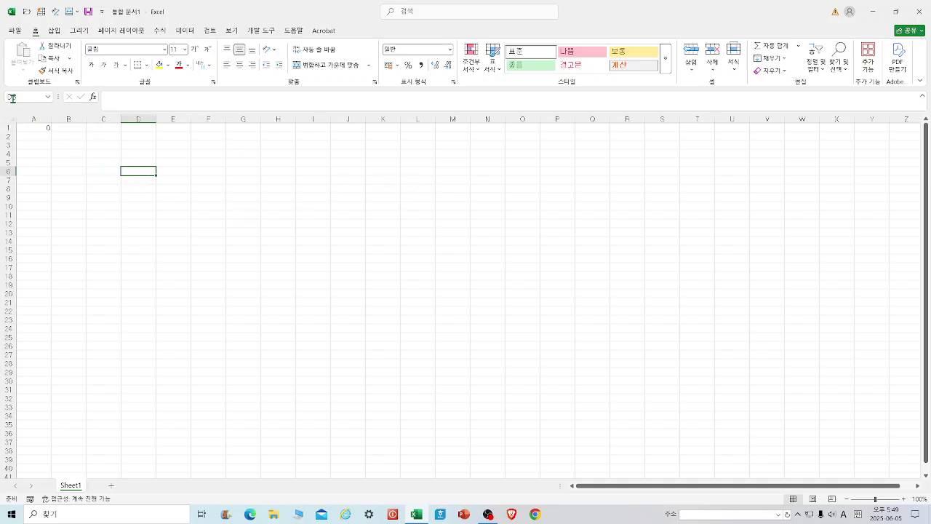
{"action": "left_click", "coordinate": [64, 151]}
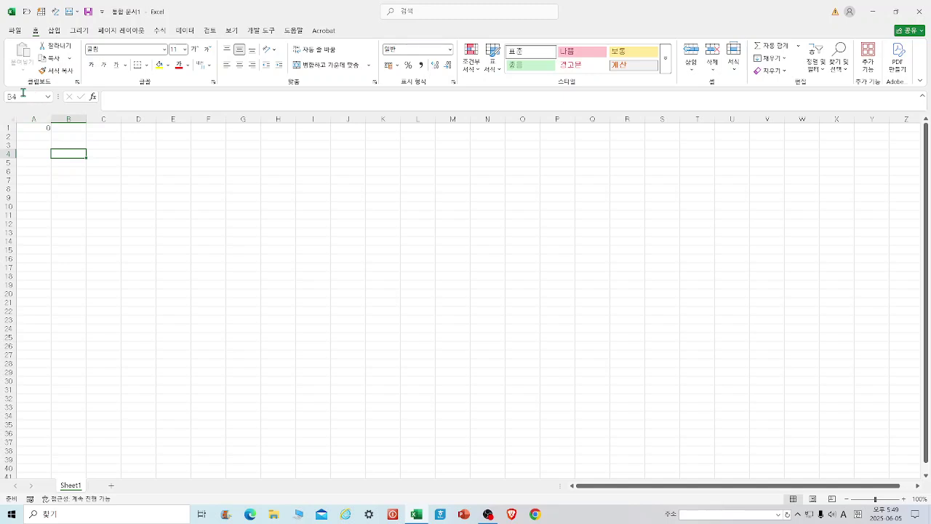
{"action": "left_click", "coordinate": [260, 211]}
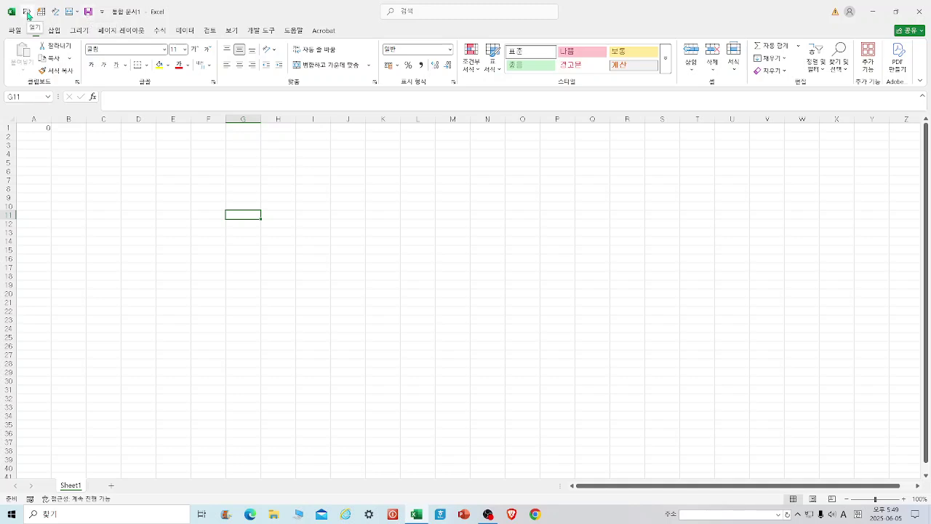
- Look over the quick access customization choices and the ribbon display options without changing any setting
{"action": "left_click", "coordinate": [103, 13]}
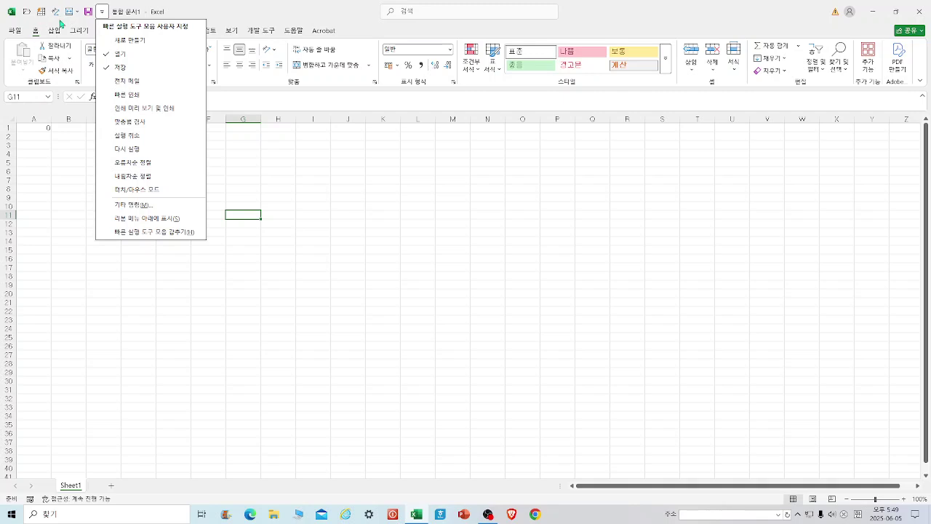
{"action": "left_click", "coordinate": [516, 219]}
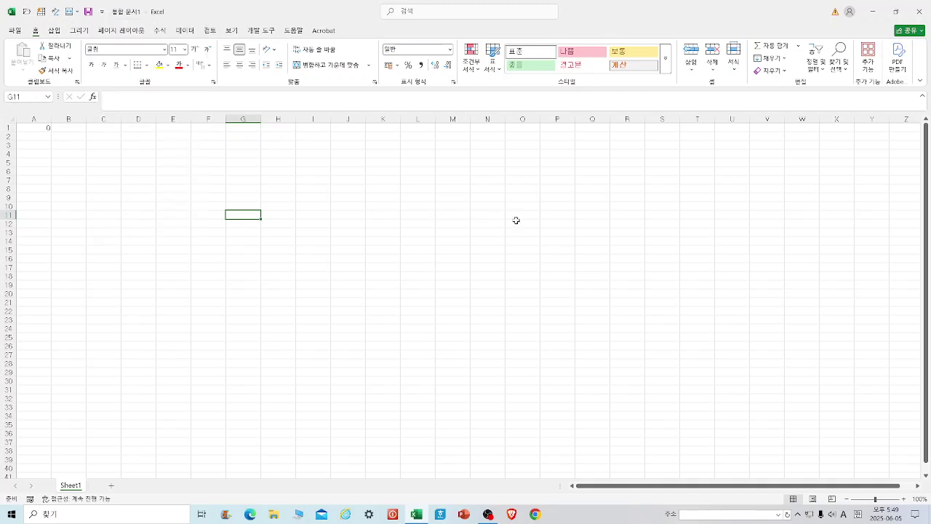
{"action": "left_click", "coordinate": [922, 81]}
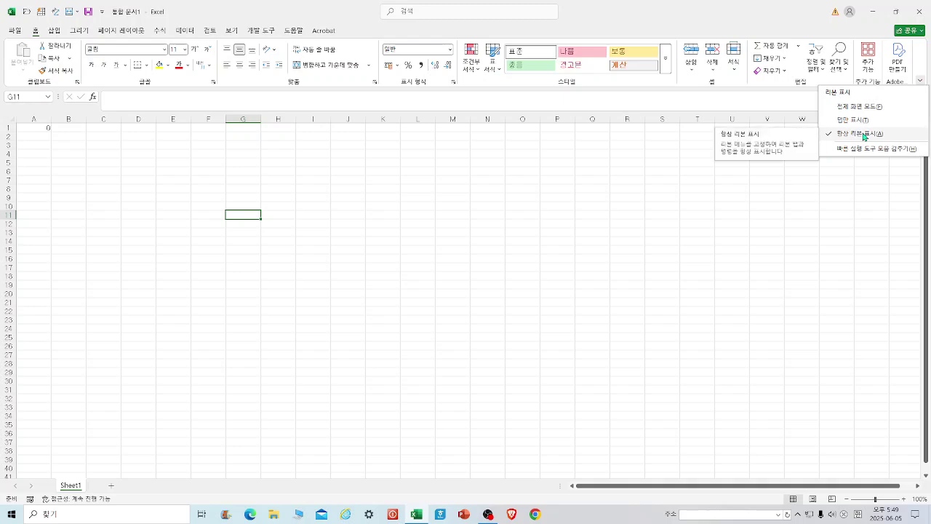
{"action": "left_click", "coordinate": [456, 249]}
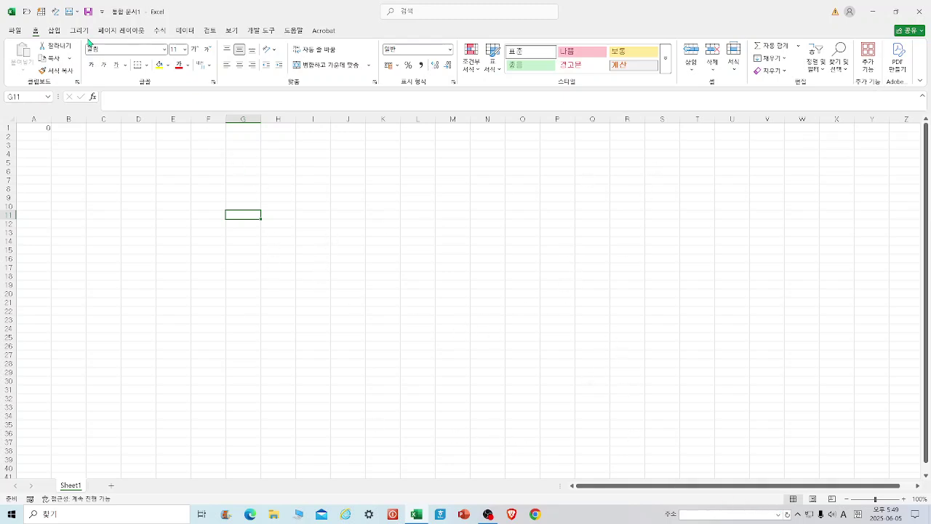
- Hide the worksheet's gridlines and show them again
{"action": "left_click", "coordinate": [235, 32]}
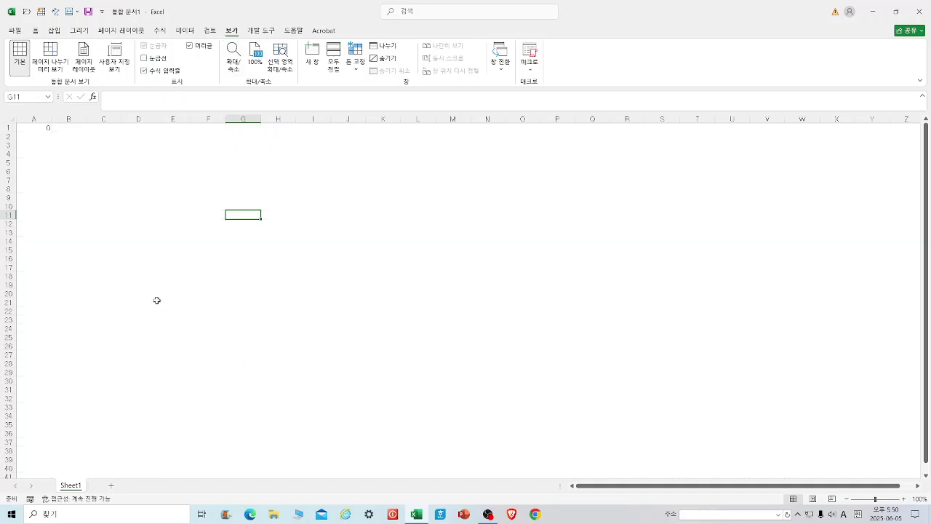
{"action": "left_click", "coordinate": [144, 59]}
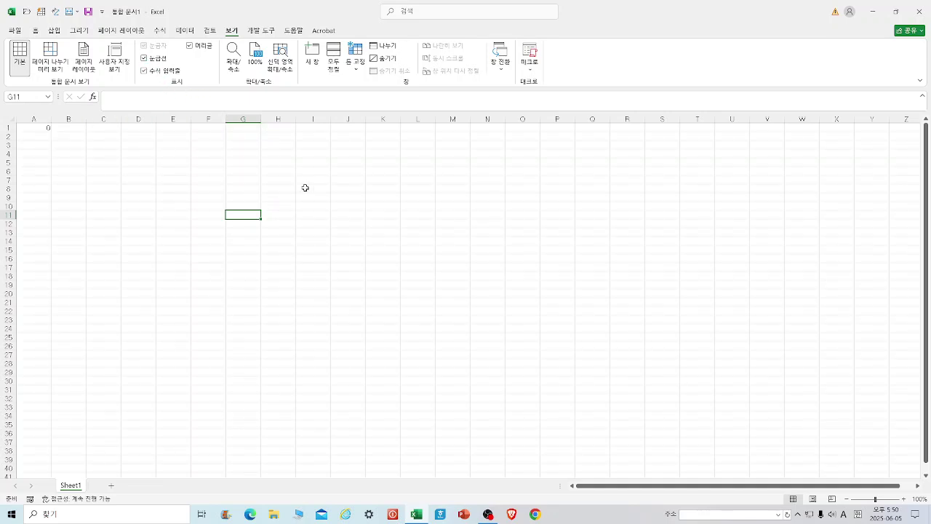
- Set the worksheet zoom to a custom magnification of 125%
{"action": "left_click", "coordinate": [234, 54]}
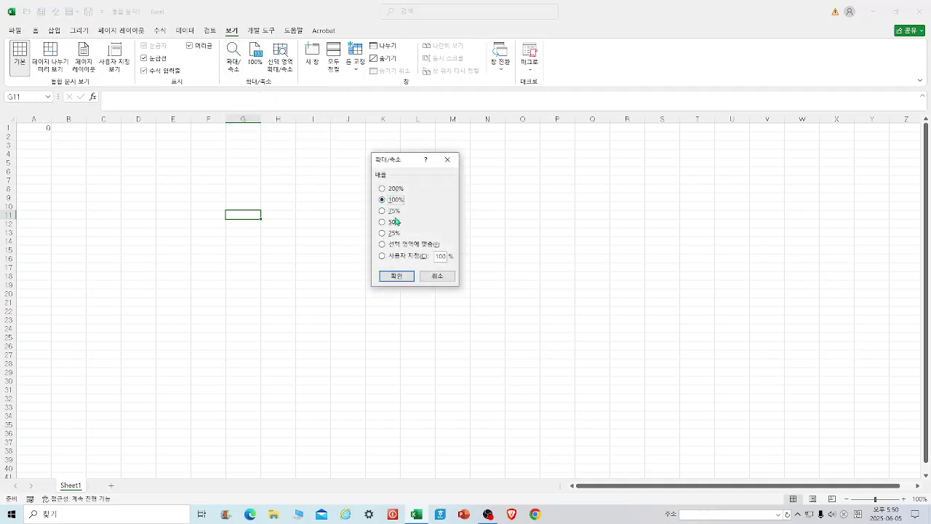
{"action": "left_click", "coordinate": [382, 256]}
{"action": "type", "text": "125"}
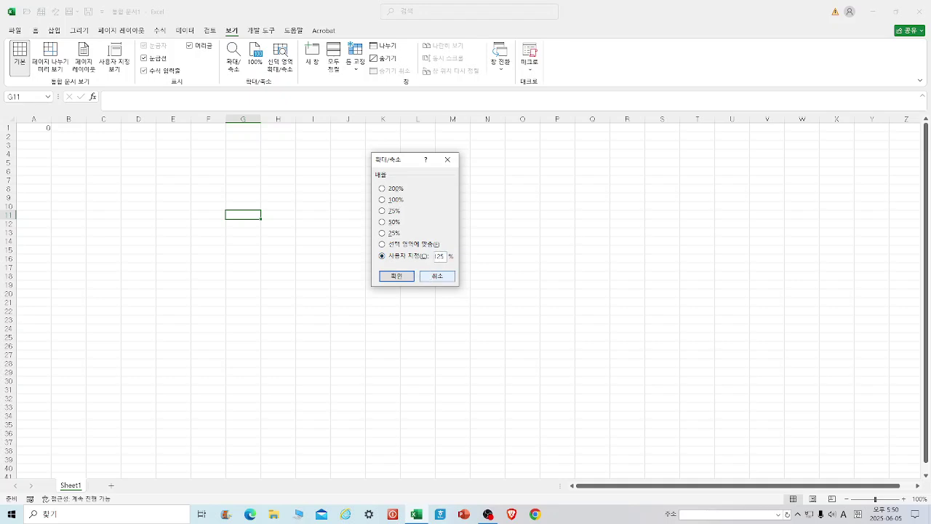
{"action": "key", "text": "Return"}
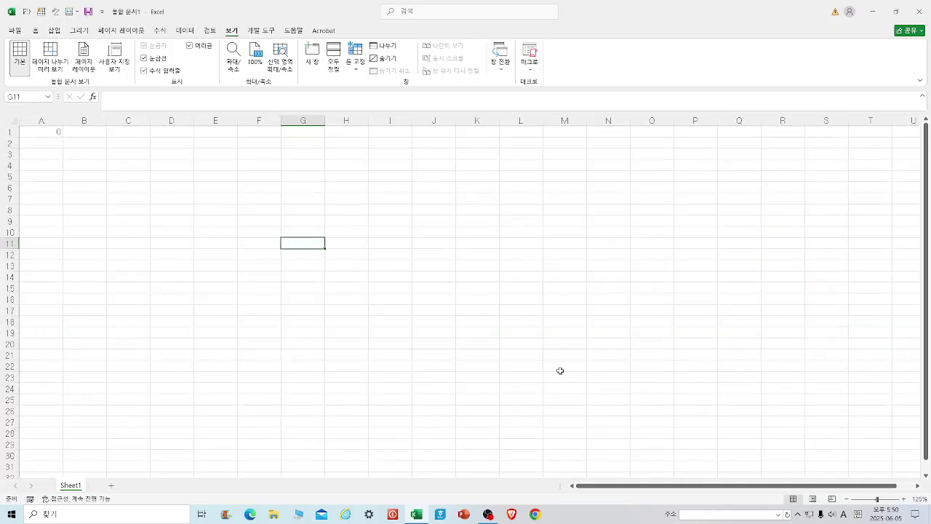
- Clear the contents of cell A1
{"action": "left_click", "coordinate": [36, 32]}
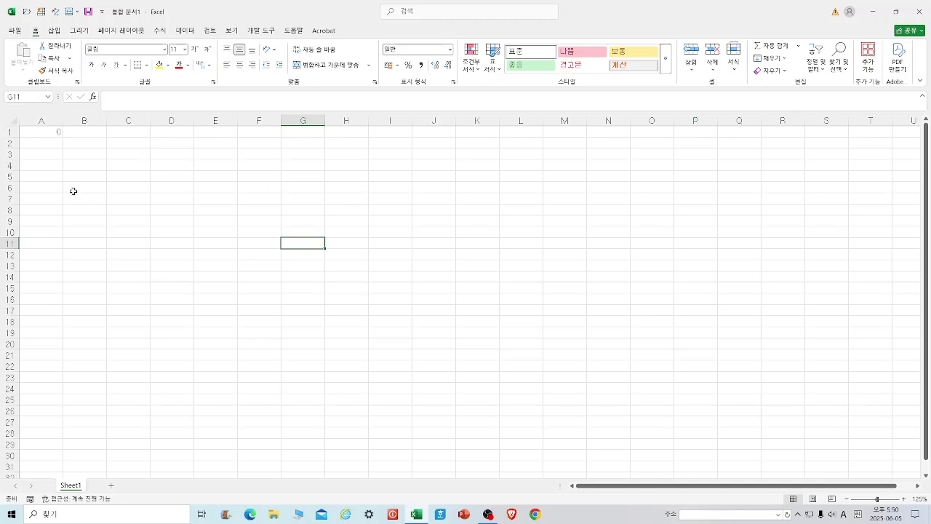
{"action": "left_click", "coordinate": [57, 132]}
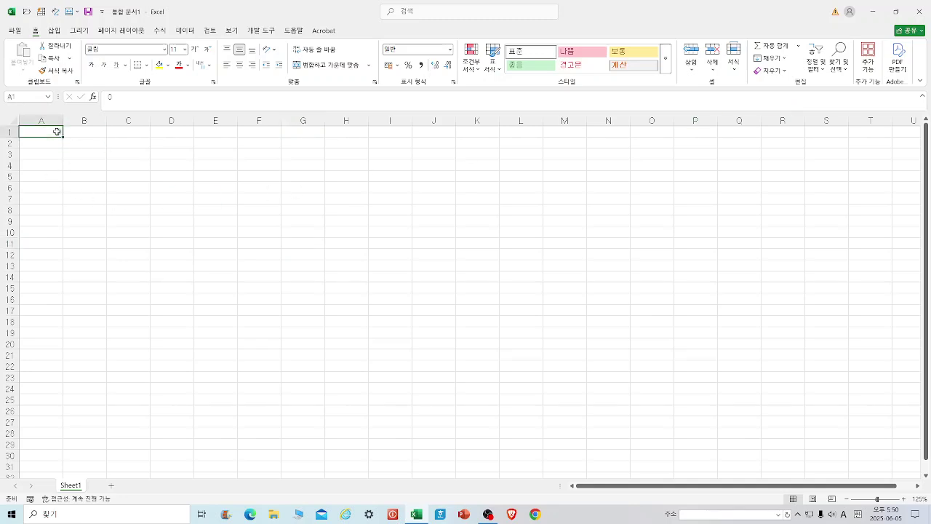
{"action": "left_click", "coordinate": [109, 167]}
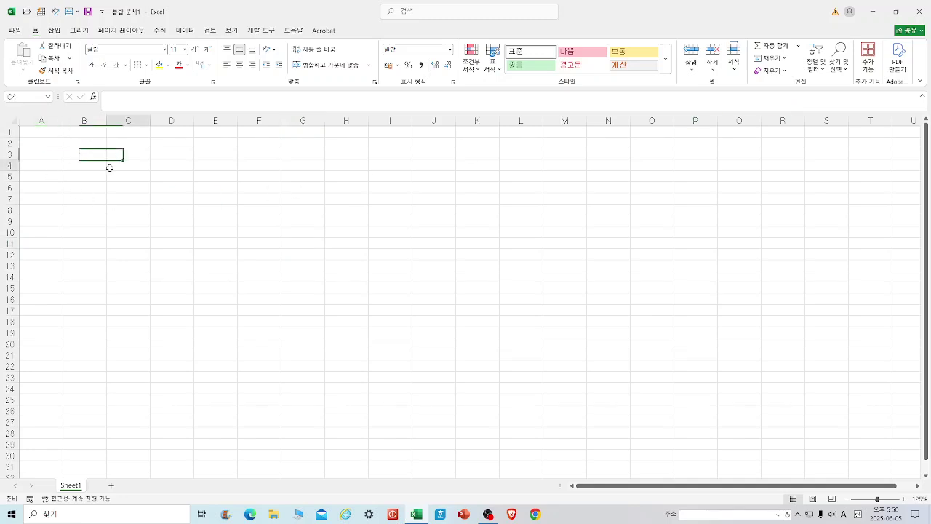
- Enter the title 서초50플러스센터 in cell B2 and 엑셀기초 in cell B3
{"action": "left_click", "coordinate": [82, 145]}
{"action": "type", "text": "ㄱ"}
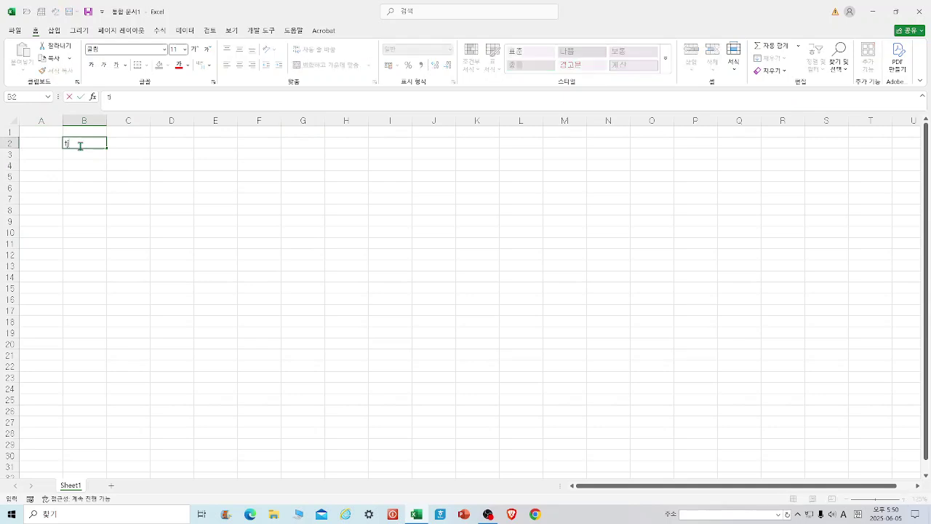
{"action": "type", "text": "서초50플러스센터"}
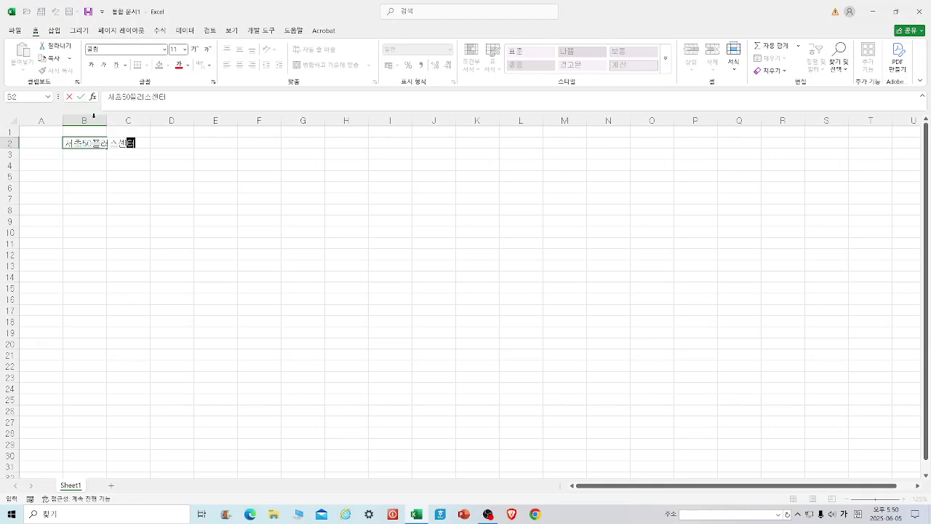
{"action": "left_click", "coordinate": [86, 155]}
{"action": "type", "text": "엑"}
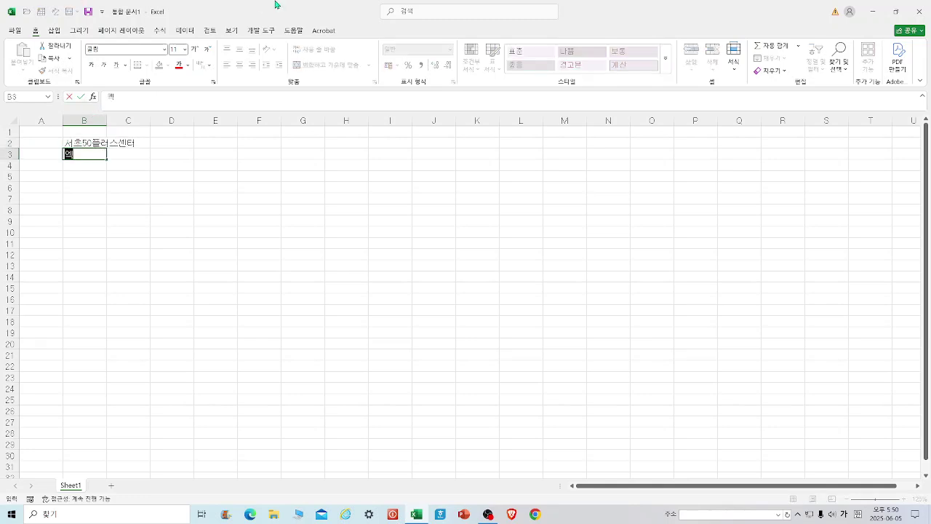
{"action": "type", "text": "셀기초"}
{"action": "left_click", "coordinate": [272, 263]}
- Set the font size of the title text in B2:C3 to 20
{"action": "left_click_drag", "start_coordinate": [73, 144], "coordinate": [125, 152]}
{"action": "left_click", "coordinate": [185, 49]}
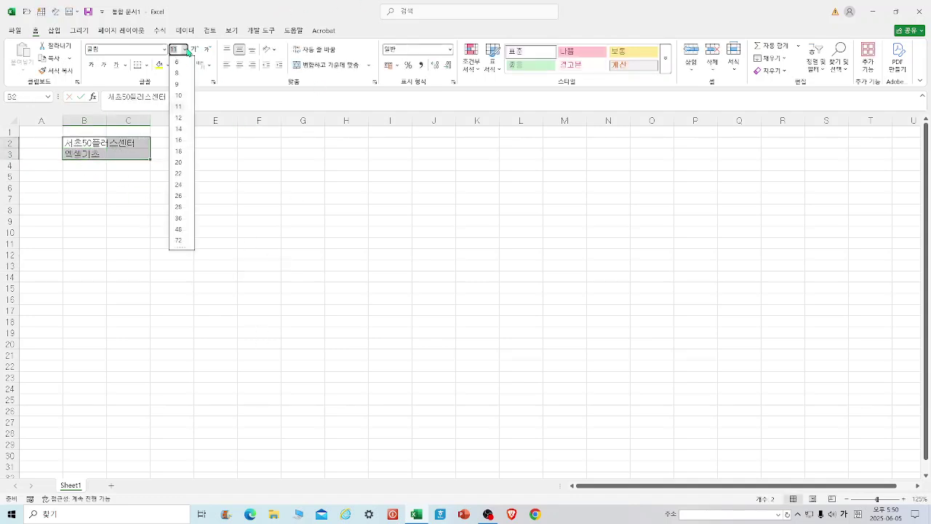
{"action": "left_click", "coordinate": [183, 162]}
{"action": "left_click", "coordinate": [319, 218]}
- Merge and center each title row across columns B to D, as B2:D2 and B3:D3
{"action": "left_click", "coordinate": [333, 218]}
{"action": "left_click_drag", "start_coordinate": [74, 172], "coordinate": [162, 166]}
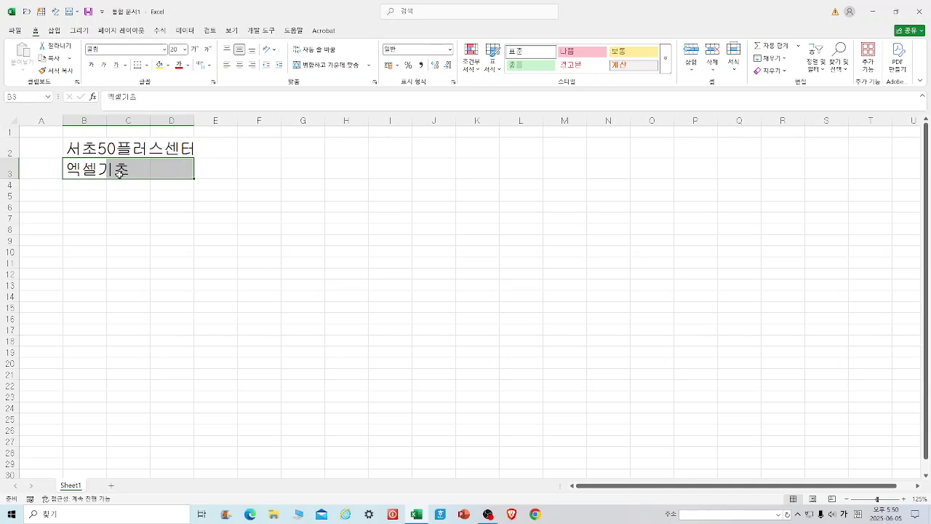
{"action": "left_click", "coordinate": [336, 67]}
{"action": "left_click", "coordinate": [321, 238]}
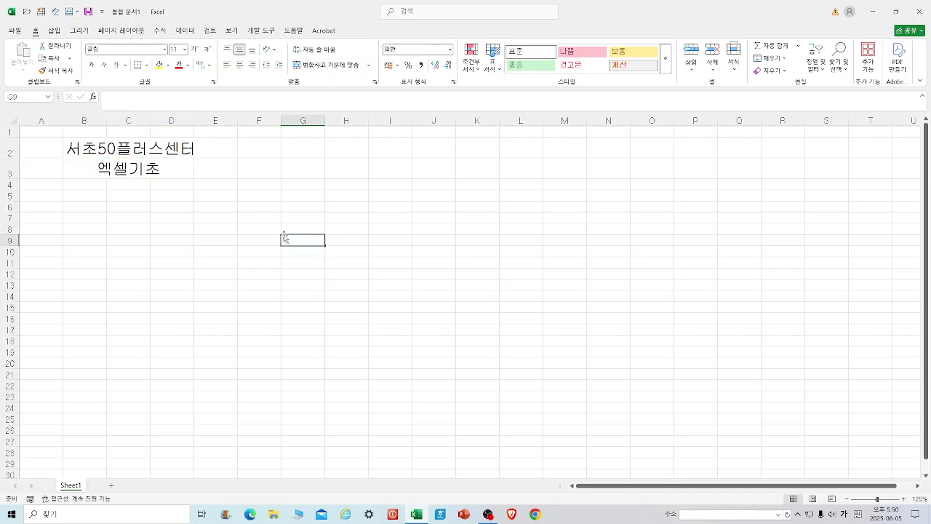
- Fill the title block B2:D3 with a light gold theme color
{"action": "left_click_drag", "start_coordinate": [83, 148], "coordinate": [173, 159]}
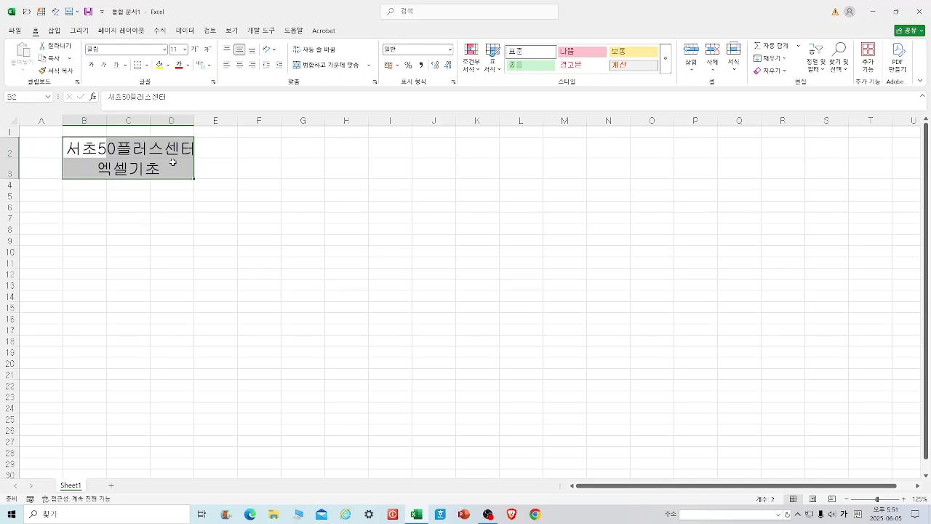
{"action": "left_click", "coordinate": [168, 64]}
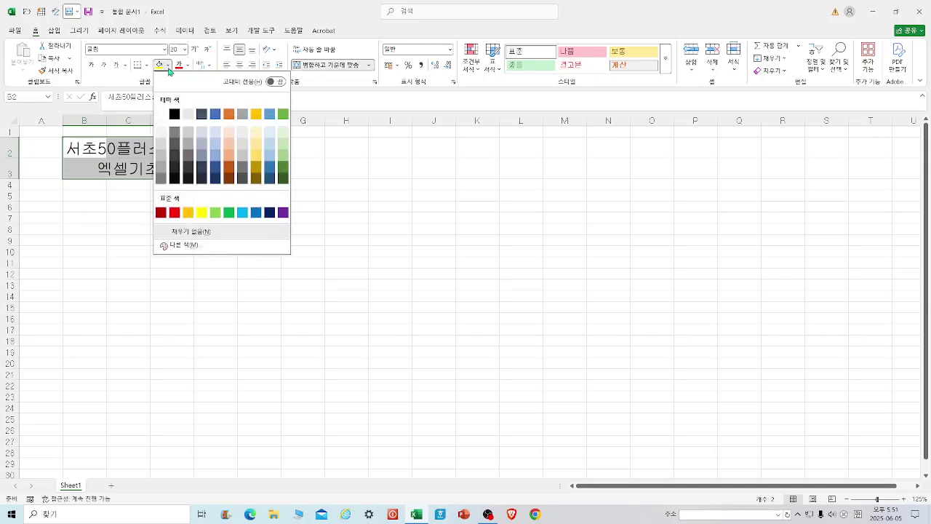
{"action": "left_click", "coordinate": [256, 144]}
{"action": "left_click", "coordinate": [352, 187]}
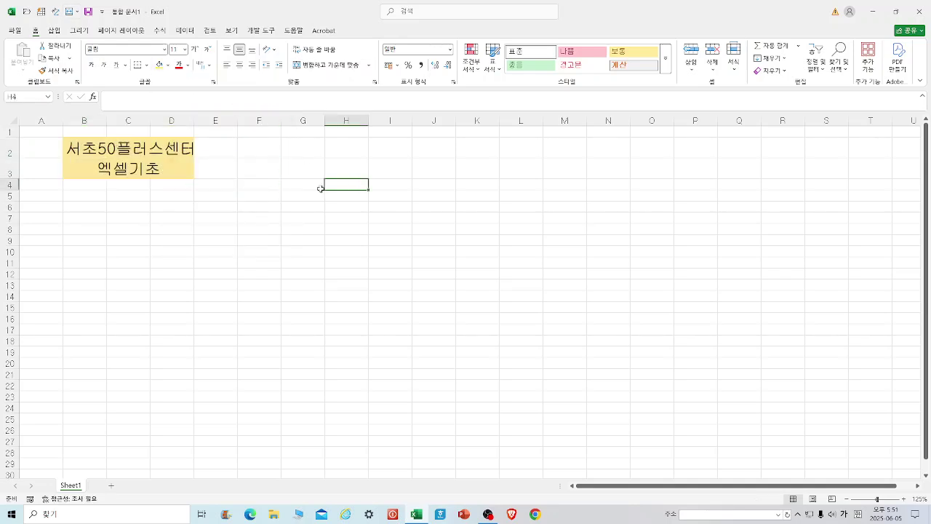
- Apply all borders (모든 테두리) to the title block B2:D3
{"action": "left_click_drag", "start_coordinate": [74, 146], "coordinate": [176, 167]}
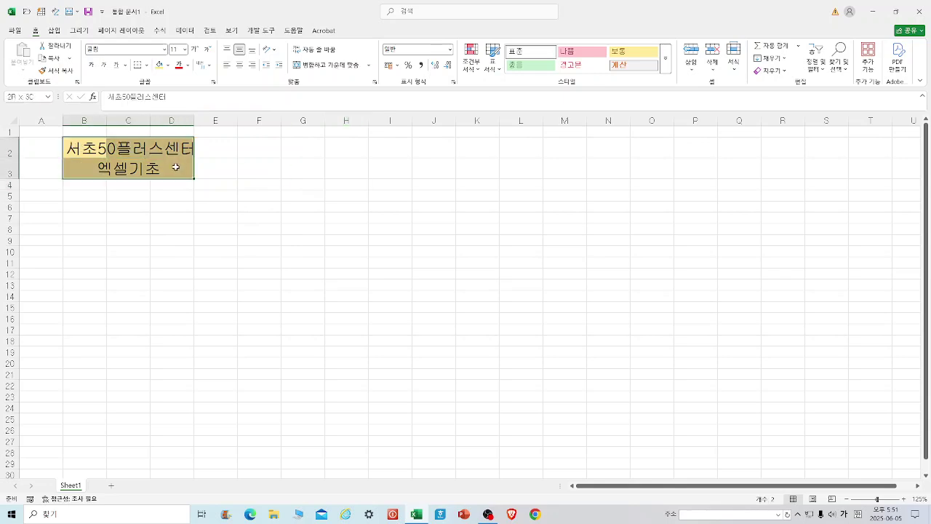
{"action": "left_click", "coordinate": [146, 65]}
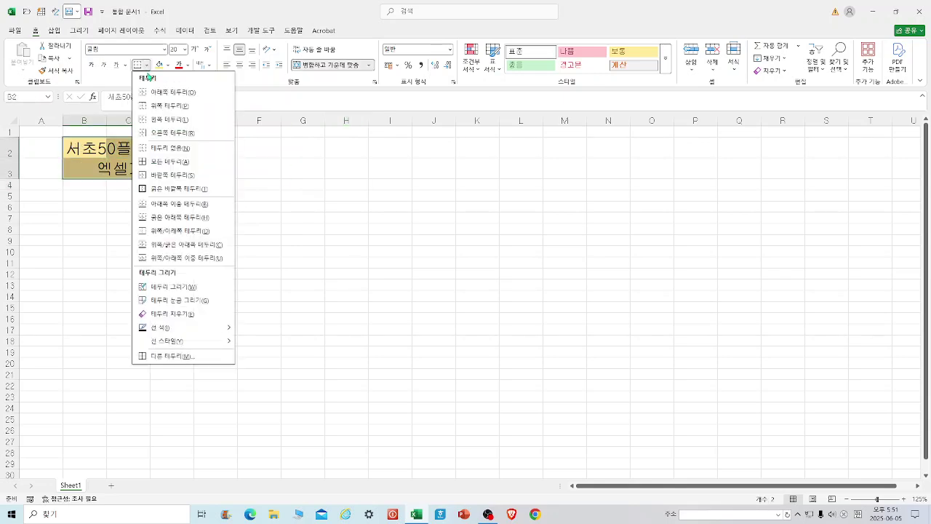
{"action": "left_click", "coordinate": [175, 161]}
{"action": "left_click", "coordinate": [365, 221]}
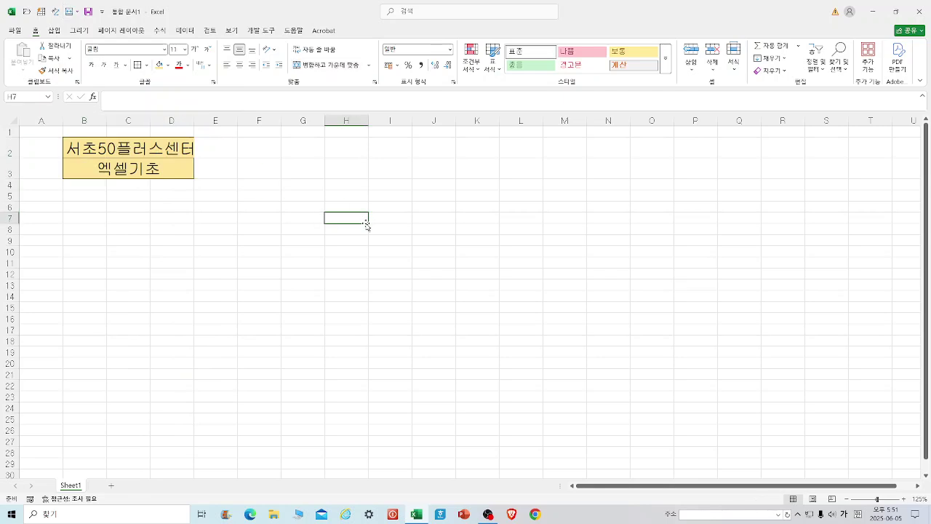
- Widen column D slightly so the title text fits inside its border
{"action": "left_click_drag", "start_coordinate": [194, 121], "coordinate": [199, 121]}
{"action": "left_click", "coordinate": [294, 175]}
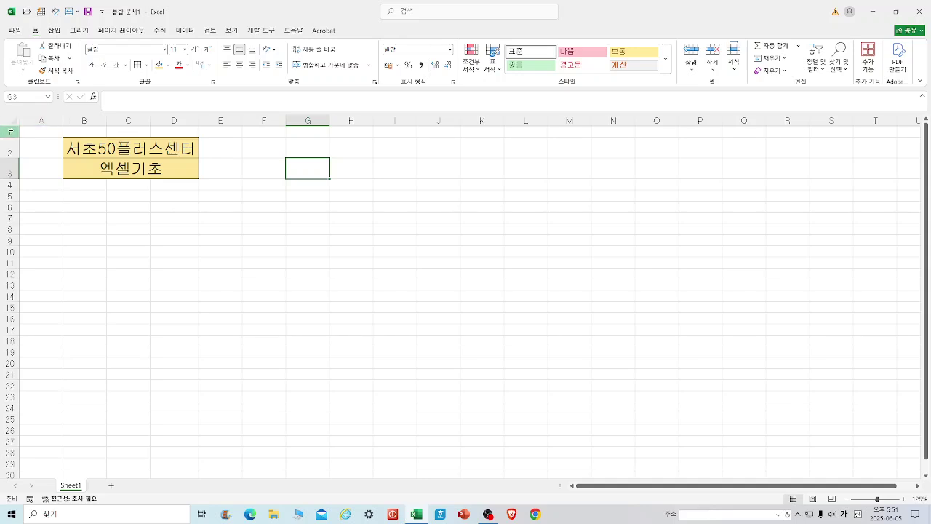
- Set the width of column A to 1, and widen it slightly by hand
{"action": "right_click", "coordinate": [41, 120]}
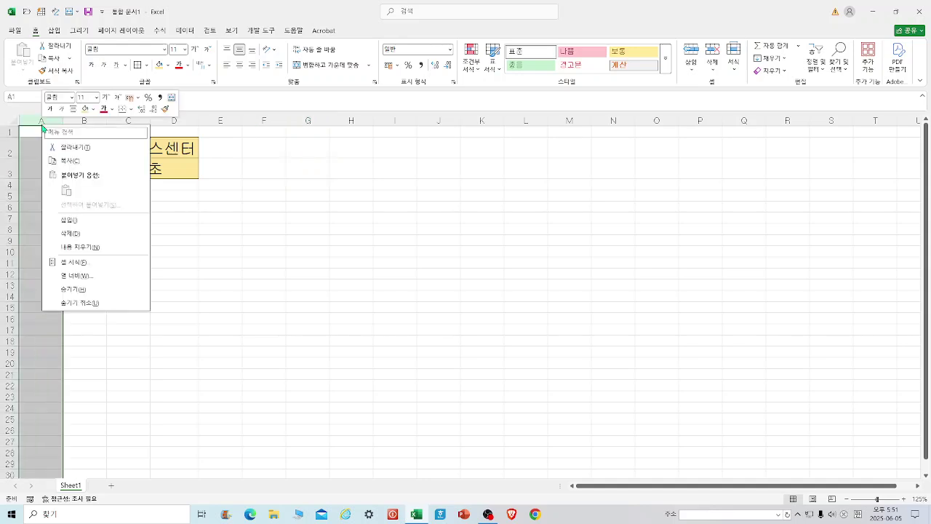
{"action": "left_click", "coordinate": [72, 280]}
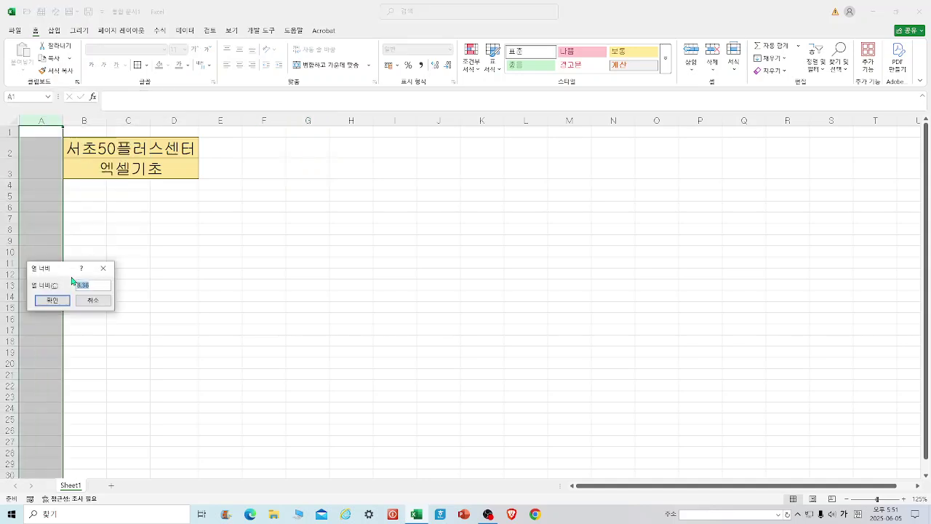
{"action": "type", "text": "1"}
{"action": "left_click", "coordinate": [53, 300]}
{"action": "left_click_drag", "start_coordinate": [25, 124], "coordinate": [35, 125]}
{"action": "left_click", "coordinate": [191, 225]}
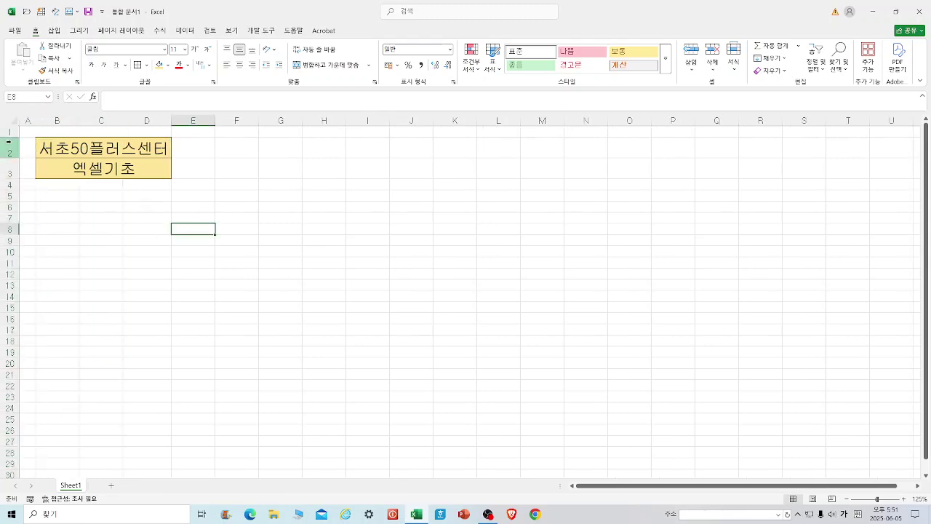
- Increase the heights of rows 2 and 3 equally so the title block becomes taller
{"action": "left_click_drag", "start_coordinate": [9, 142], "coordinate": [10, 192]}
{"action": "left_click", "coordinate": [295, 234]}
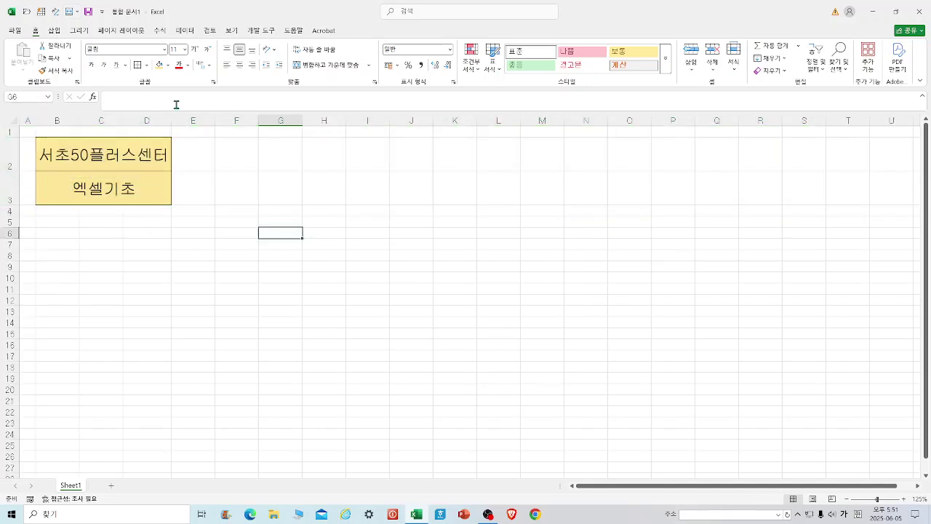
- Demonstrate selecting whole columns B through G and whole rows 1 through 10
{"action": "left_click_drag", "start_coordinate": [53, 120], "coordinate": [294, 121]}
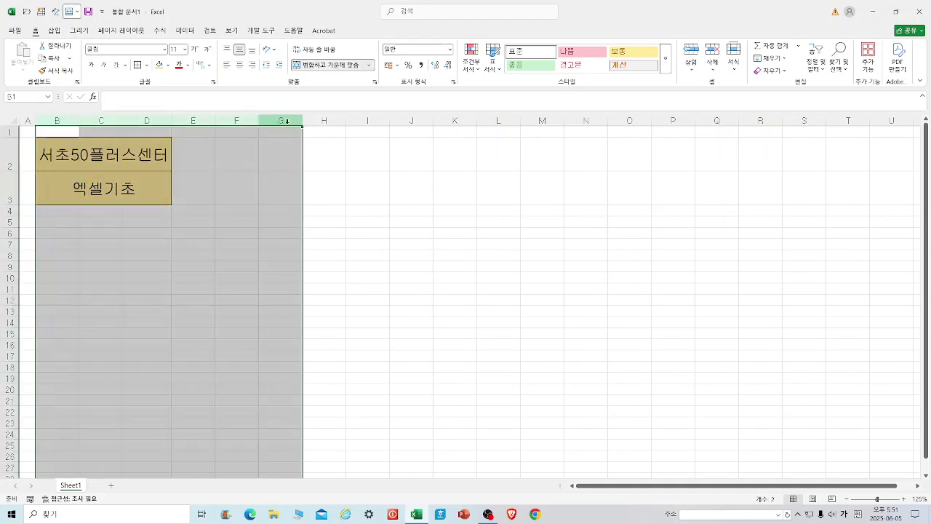
{"action": "left_click", "coordinate": [10, 132]}
{"action": "left_click_drag", "start_coordinate": [10, 132], "coordinate": [2, 281]}
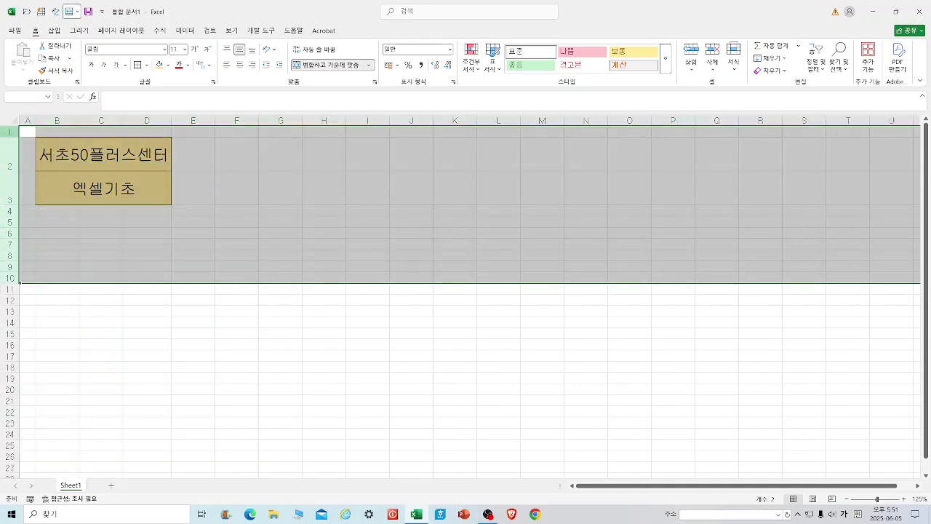
{"action": "left_click", "coordinate": [394, 356]}
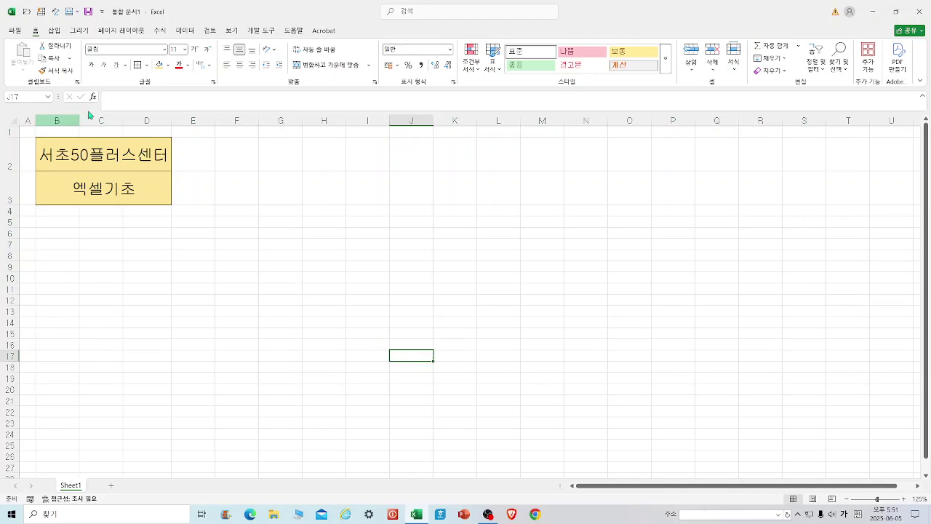
- Rename the worksheet Sheet1 as 연습
{"action": "double_click", "coordinate": [74, 486]}
{"action": "type", "text": "이"}
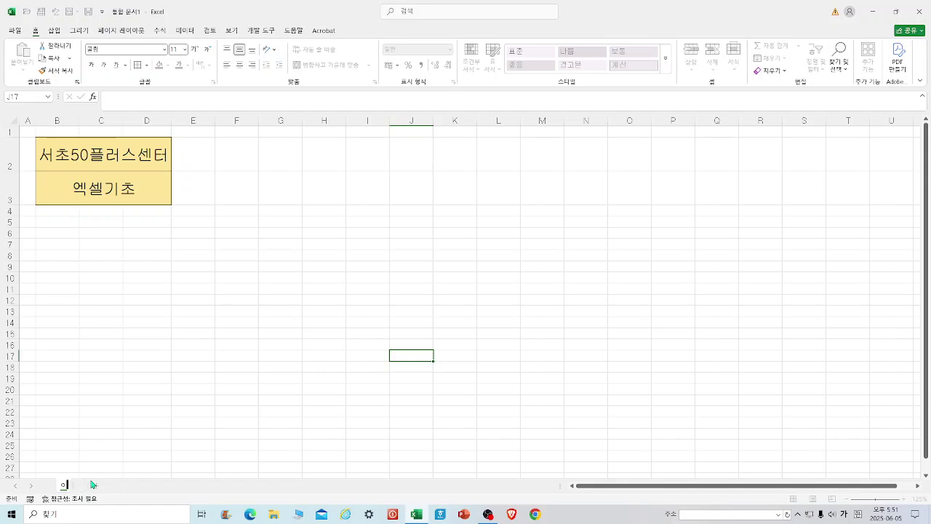
{"action": "type", "text": "습"}
{"action": "left_click", "coordinate": [288, 197]}
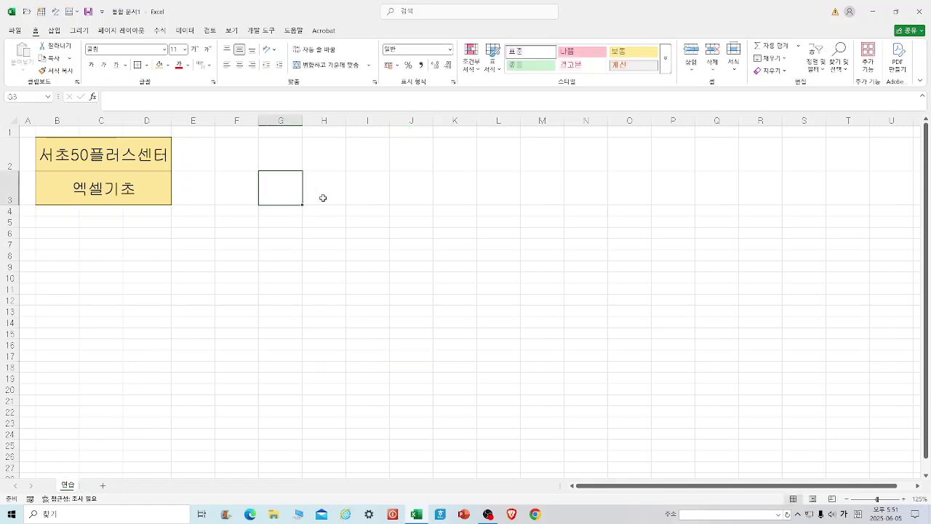
- Enter 일요일 in F3 and autofill the weekday series across to L3 and down to F9
{"action": "left_click", "coordinate": [229, 187]}
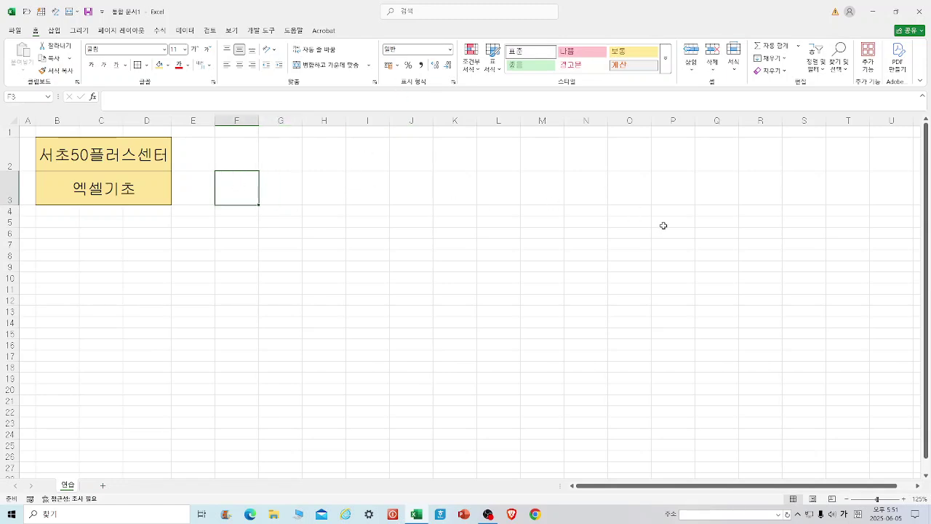
{"action": "type", "text": "월요일"}
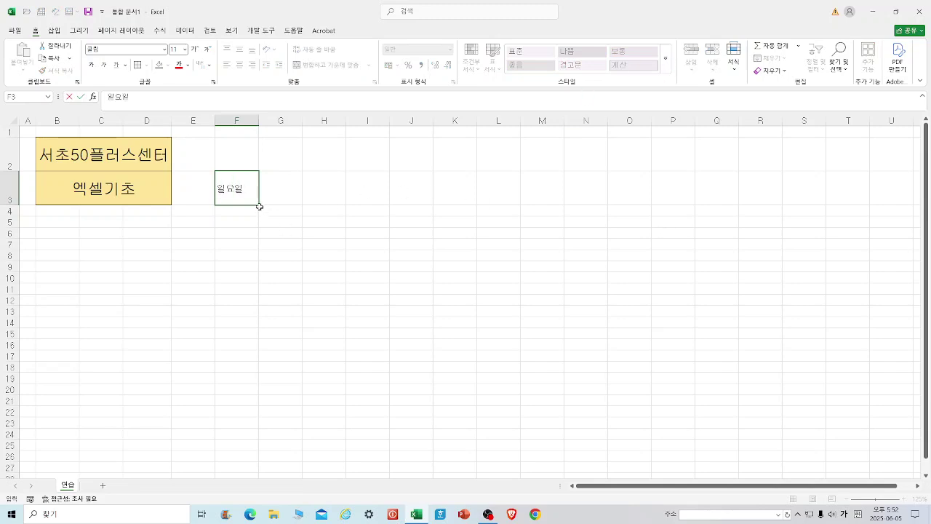
{"action": "left_click_drag", "start_coordinate": [260, 204], "coordinate": [516, 195]}
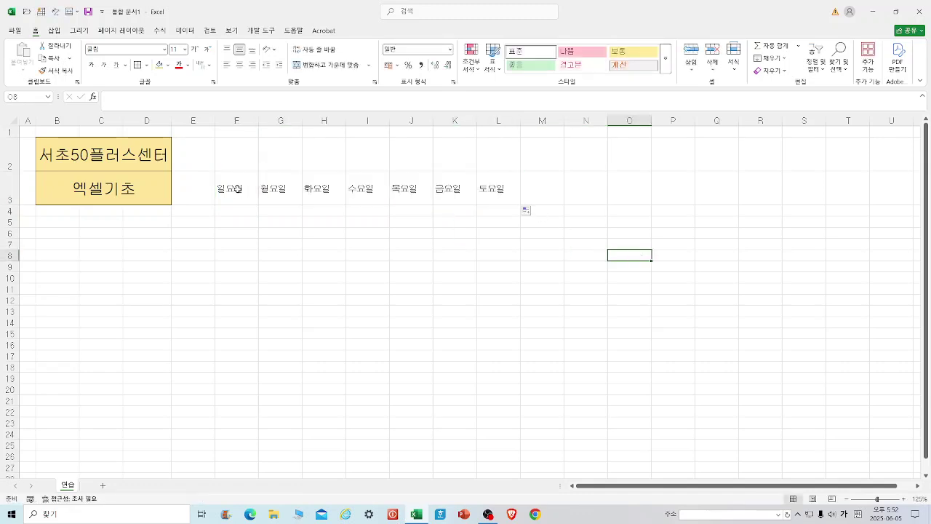
{"action": "left_click", "coordinate": [243, 190]}
{"action": "left_click_drag", "start_coordinate": [258, 204], "coordinate": [240, 272]}
{"action": "left_click", "coordinate": [454, 288]}
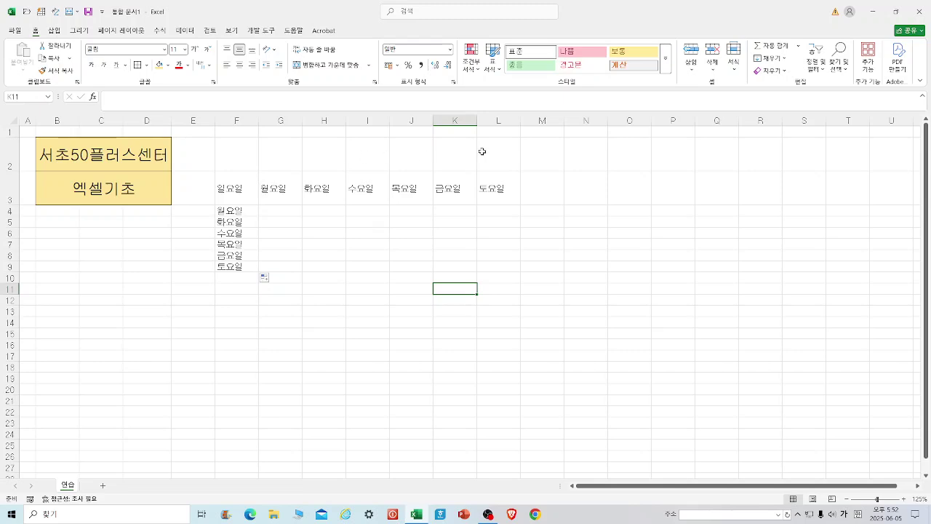
- Enter the number 1 in cell A5
{"action": "left_click", "coordinate": [31, 224]}
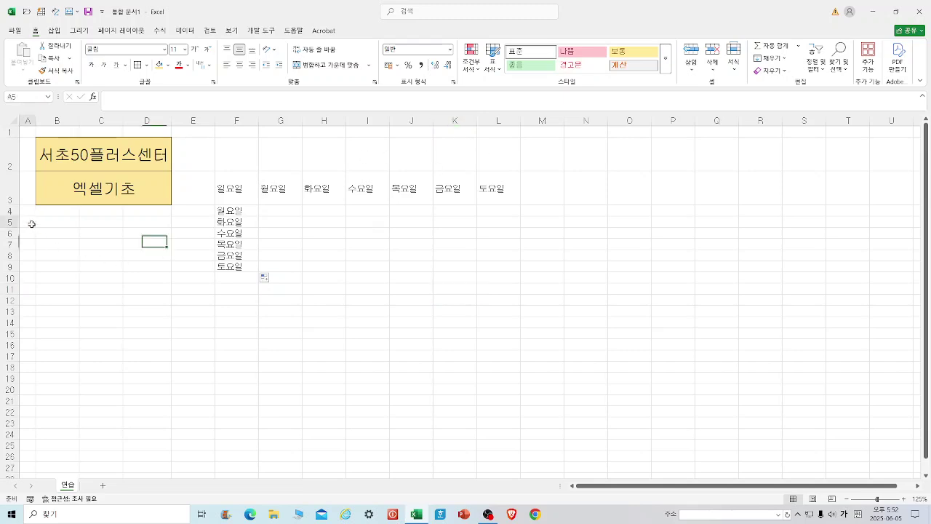
{"action": "type", "text": "1"}
{"action": "left_click", "coordinate": [140, 255]}
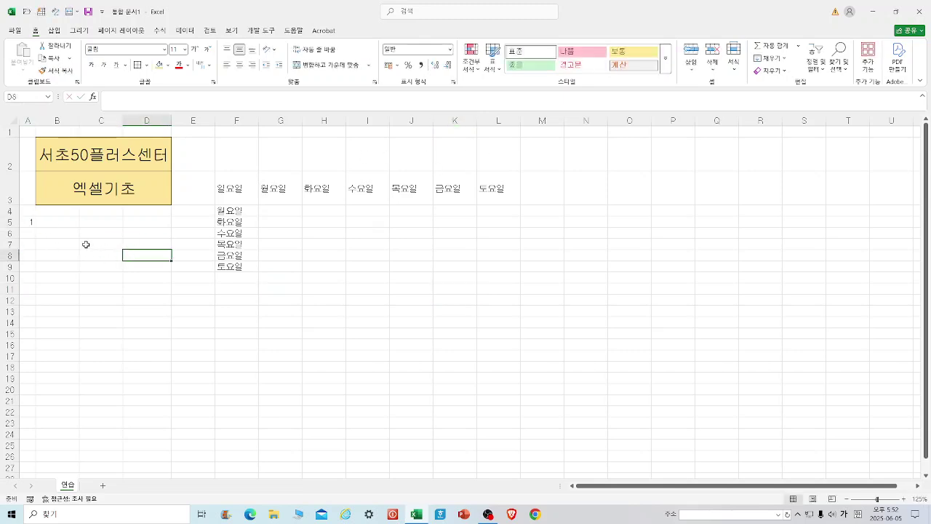
- Fill the value of A5 down to A16 as plain copies
{"action": "left_click", "coordinate": [30, 221]}
{"action": "left_click_drag", "start_coordinate": [37, 227], "coordinate": [40, 345]}
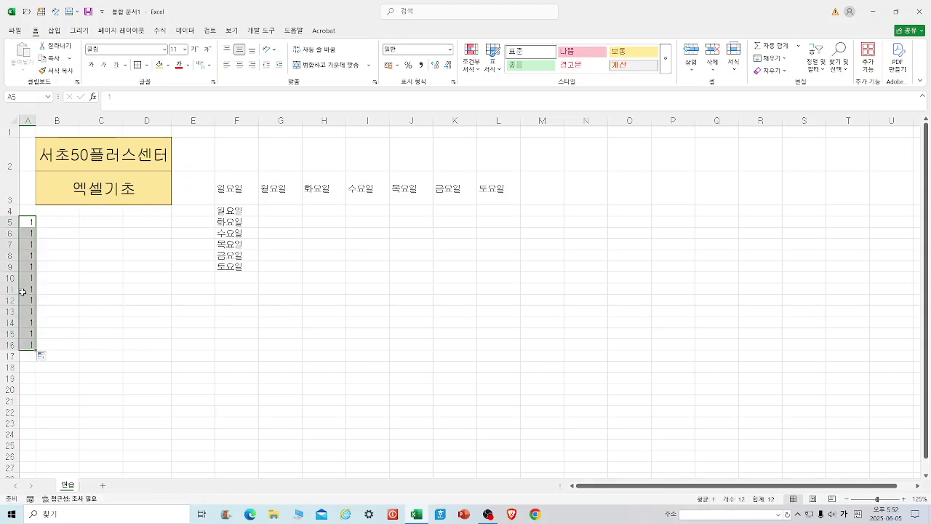
{"action": "left_click", "coordinate": [151, 309]}
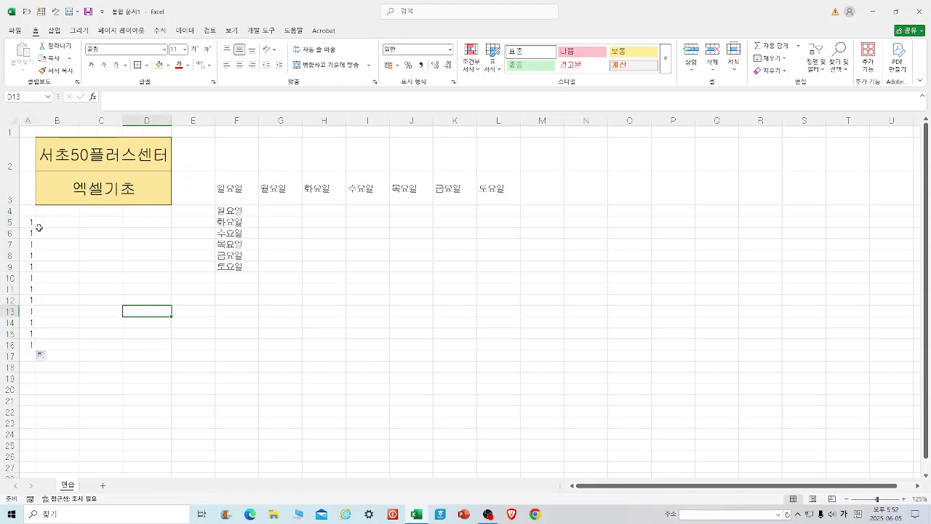
- Fill A5 down to A16 as an increasing number series from 1 to 12
{"action": "left_click", "coordinate": [28, 223]}
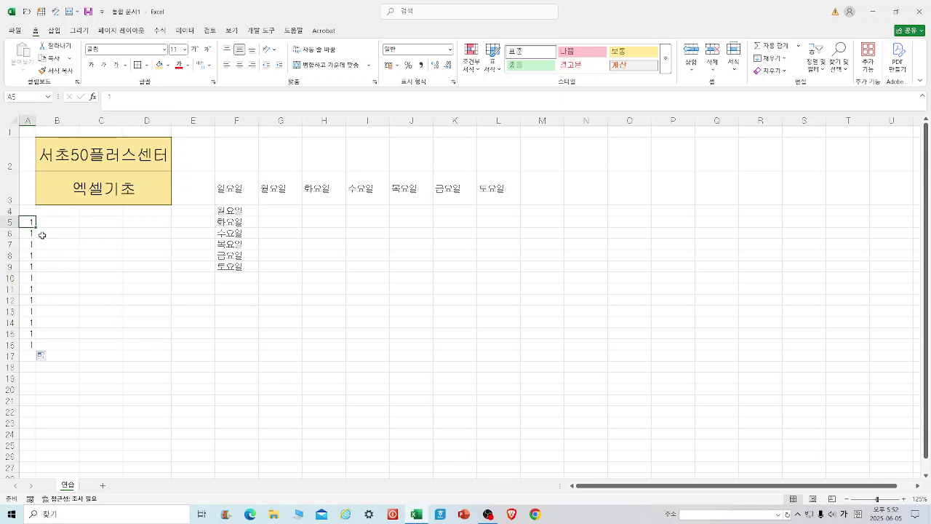
{"action": "left_click_drag", "start_coordinate": [35, 228], "coordinate": [36, 348]}
{"action": "left_click", "coordinate": [228, 336]}
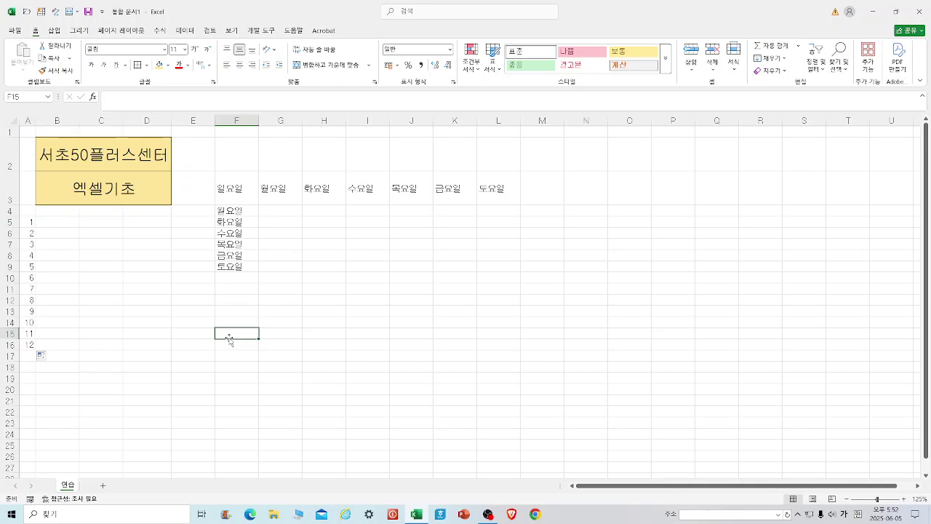
- Enter 영업1부 in I10 and autofill the numbered series across to L10 and down to I16
{"action": "left_click", "coordinate": [381, 275]}
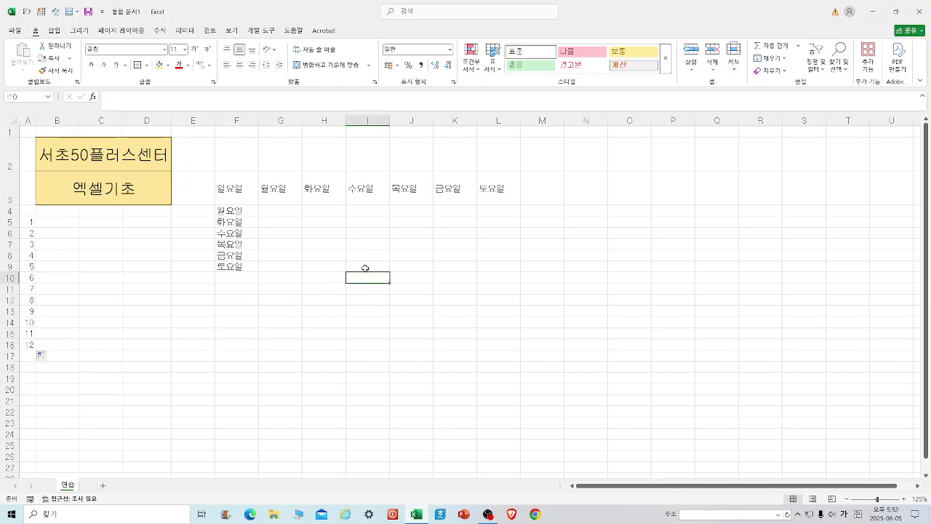
{"action": "type", "text": "ㅇ"}
{"action": "type", "text": "영업1부"}
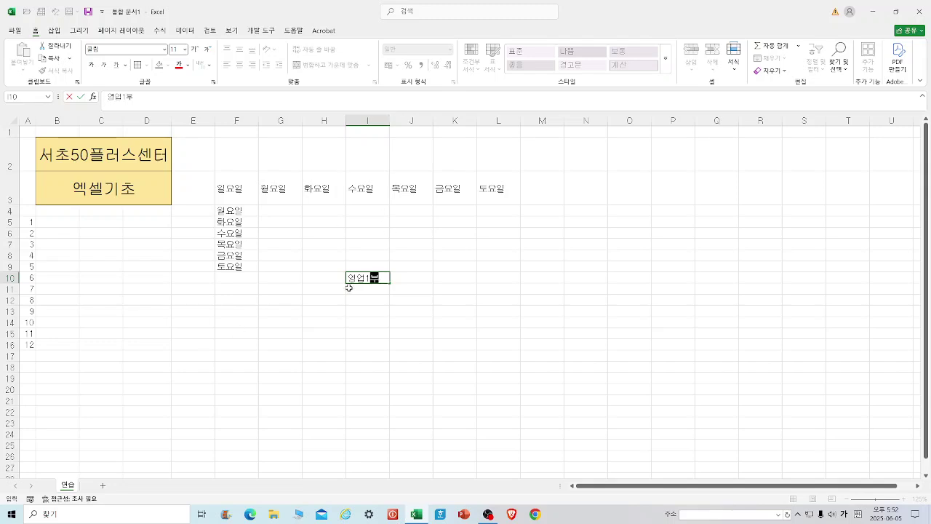
{"action": "left_click", "coordinate": [468, 301]}
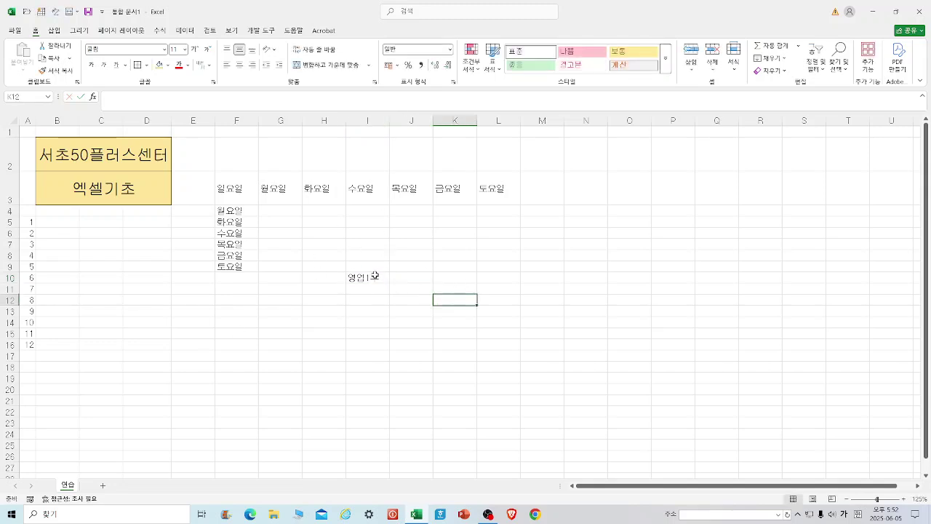
{"action": "left_click_drag", "start_coordinate": [391, 282], "coordinate": [491, 286]}
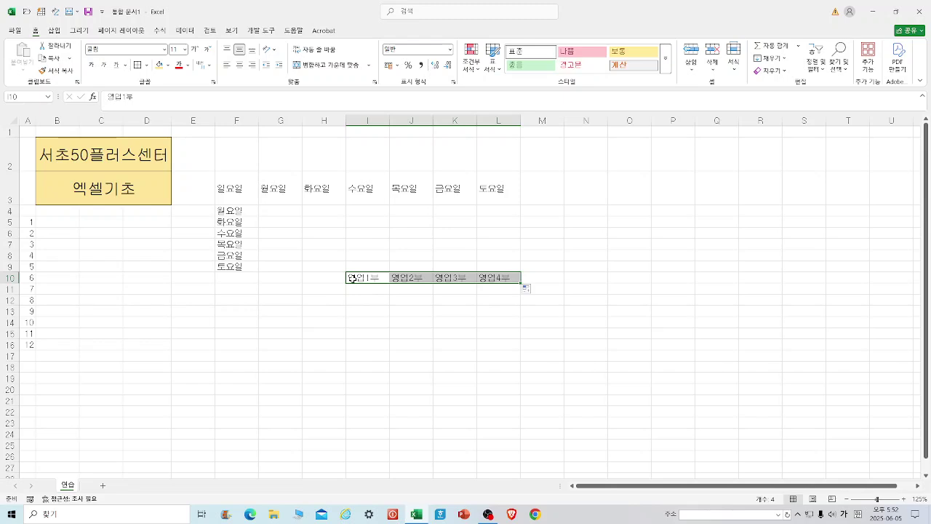
{"action": "left_click", "coordinate": [614, 303]}
{"action": "left_click", "coordinate": [383, 279]}
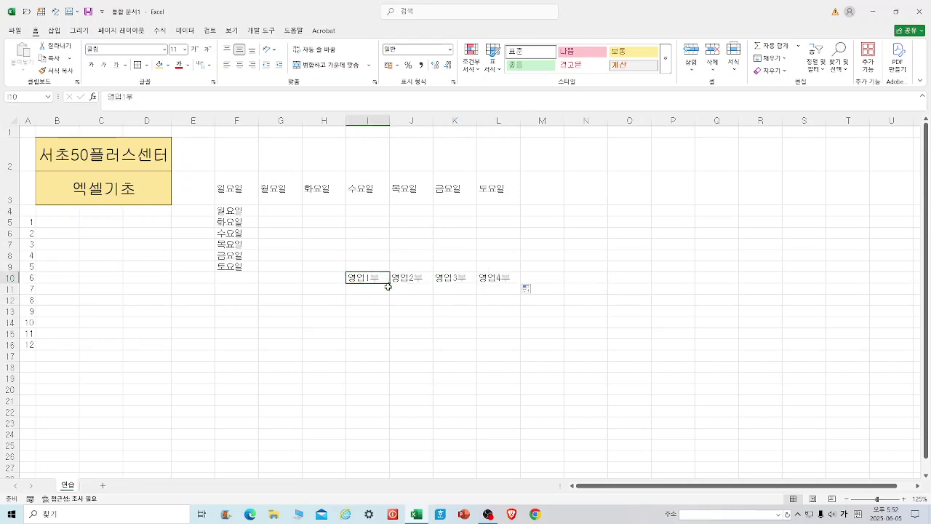
{"action": "left_click_drag", "start_coordinate": [390, 283], "coordinate": [391, 348]}
{"action": "left_click", "coordinate": [569, 343]}
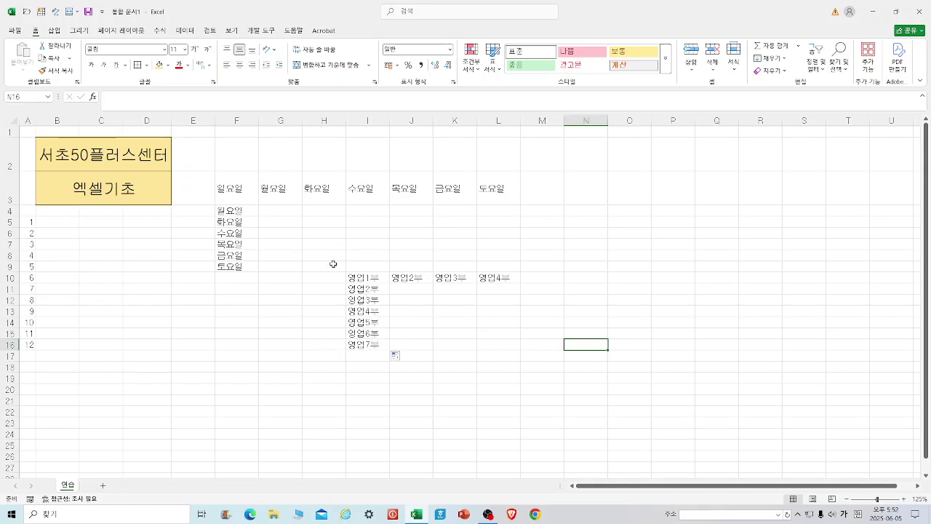
- Examine the existing custom lists in the advanced (고급) Excel options and close the options without changes
{"action": "left_click", "coordinate": [13, 31]}
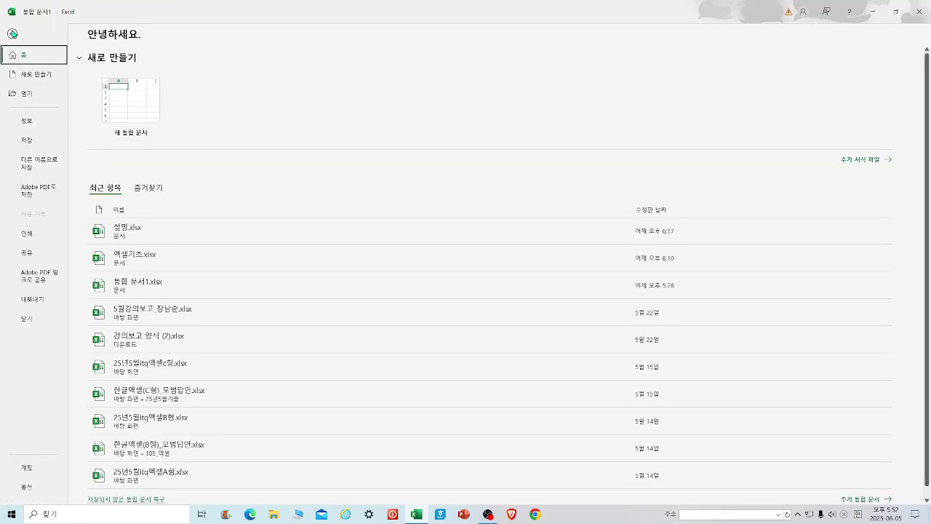
{"action": "left_click", "coordinate": [28, 486]}
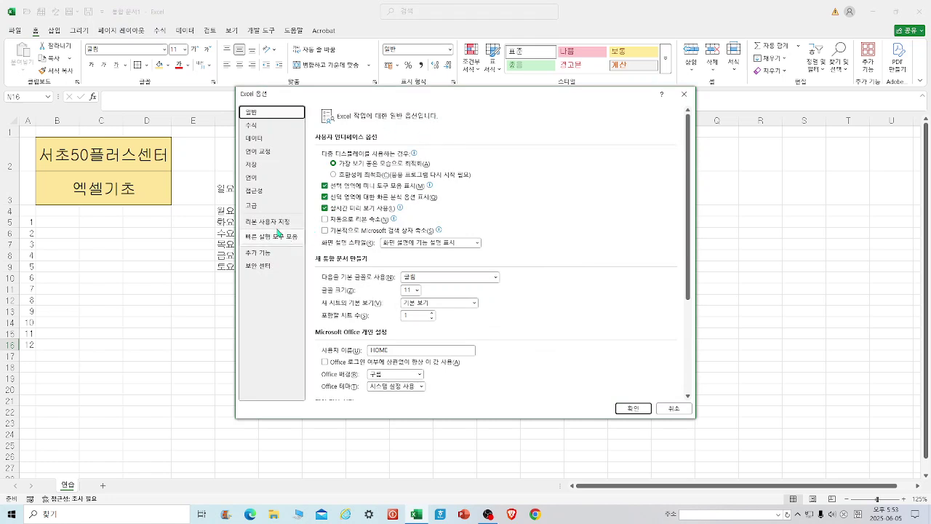
{"action": "left_click", "coordinate": [251, 206]}
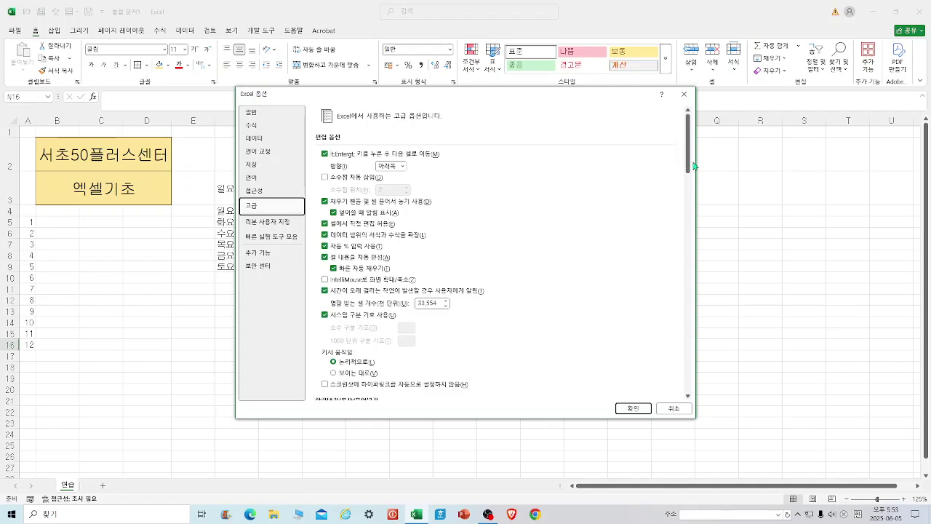
{"action": "left_click_drag", "start_coordinate": [693, 166], "coordinate": [657, 386]}
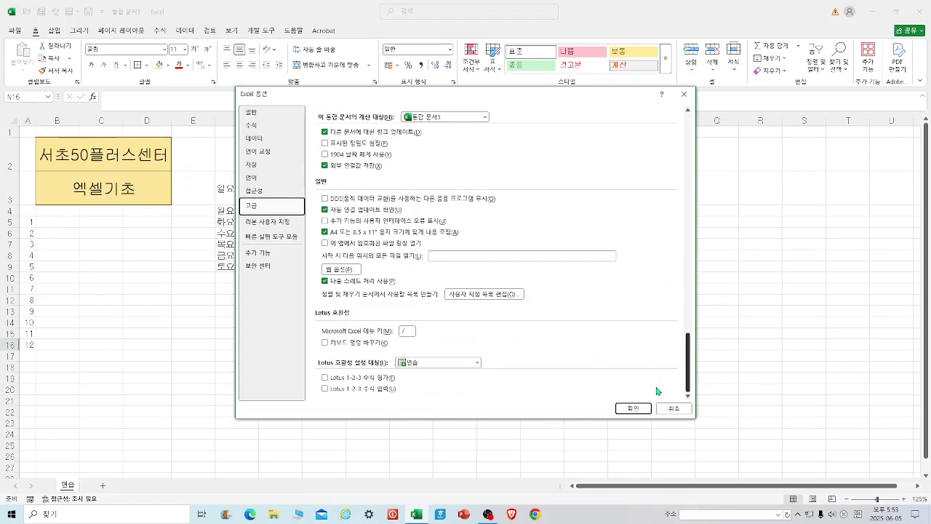
{"action": "left_click", "coordinate": [486, 295]}
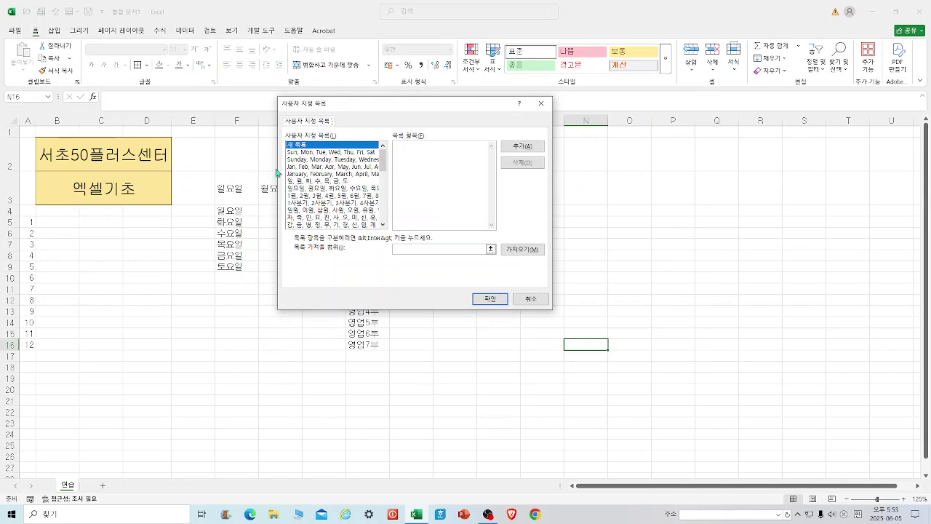
{"action": "left_click_drag", "start_coordinate": [382, 165], "coordinate": [384, 145]}
{"action": "left_click", "coordinate": [545, 102]}
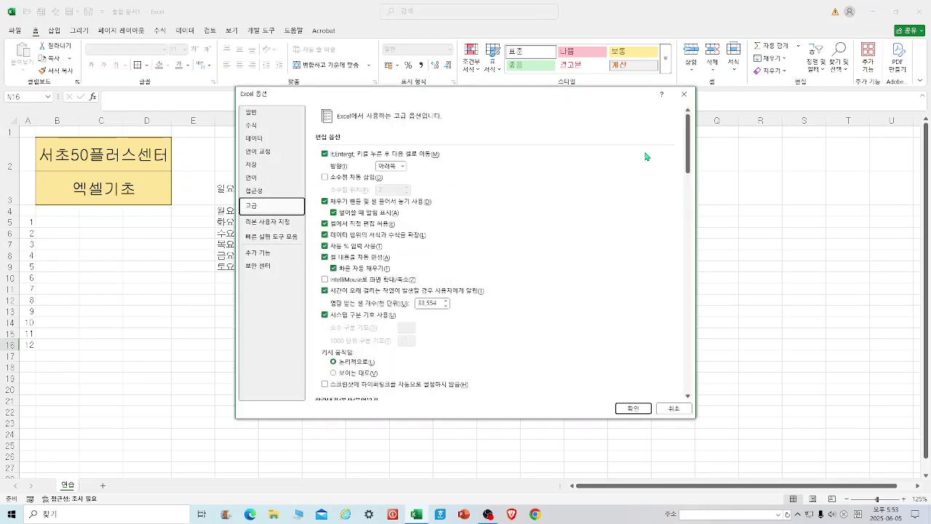
{"action": "left_click", "coordinate": [688, 94]}
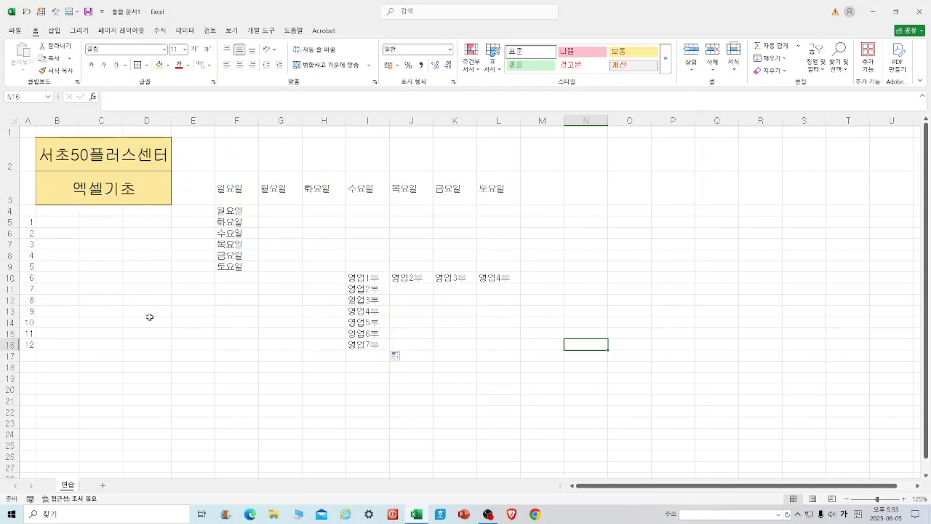
- Add a custom list of job ranks including 대리, 과장, 부장 and 사장 through the advanced (고급) Excel options
{"action": "left_click", "coordinate": [16, 32]}
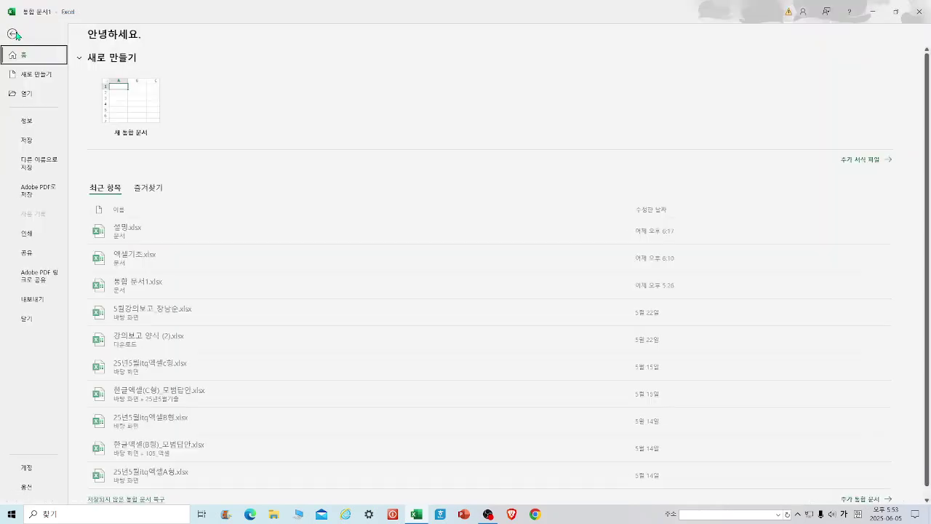
{"action": "left_click", "coordinate": [27, 492]}
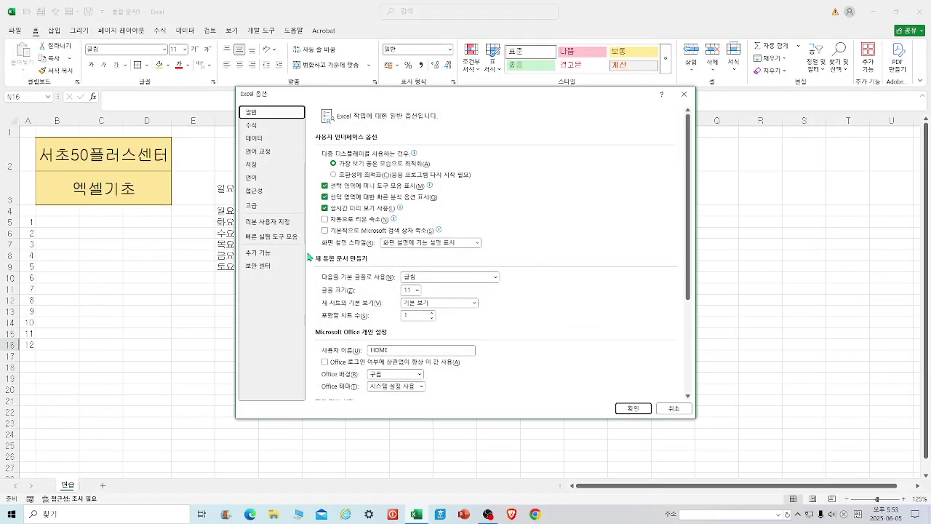
{"action": "left_click", "coordinate": [266, 210]}
{"action": "left_click_drag", "start_coordinate": [688, 165], "coordinate": [641, 402]}
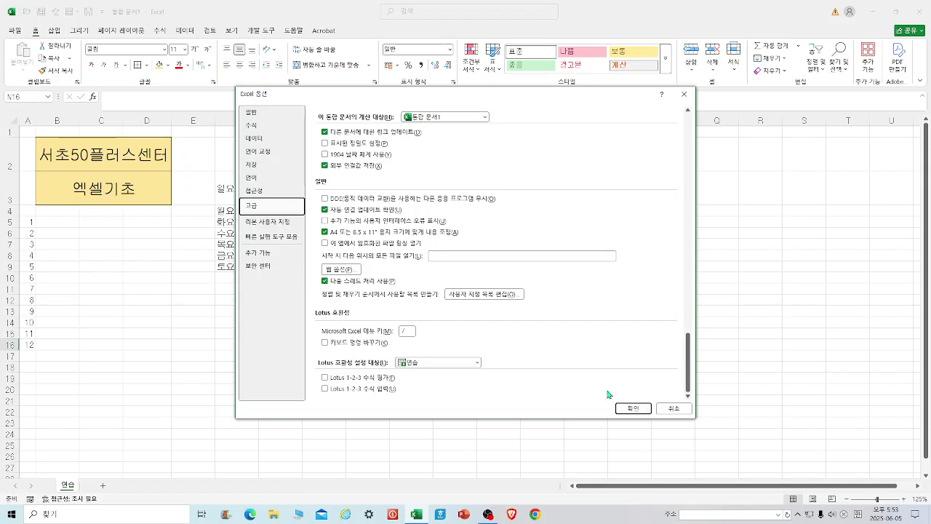
{"action": "left_click", "coordinate": [483, 295]}
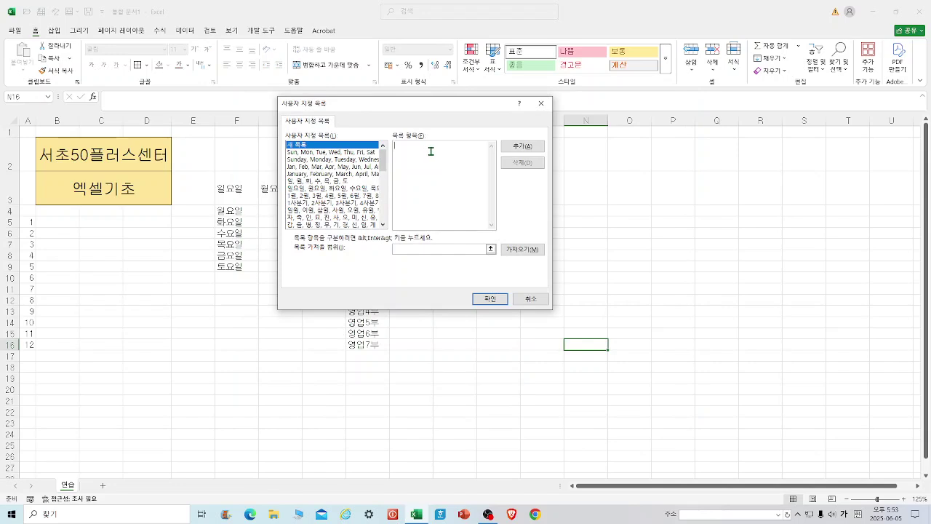
{"action": "type", "text": "서ㅊ"}
{"action": "key", "text": "Return"}
{"action": "type", "text": "대리"}
{"action": "key", "text": "Return"}
{"action": "type", "text": "과장 부장 "}
{"action": "type", "text": "사장"}
{"action": "left_click", "coordinate": [536, 149]}
{"action": "left_click", "coordinate": [493, 299]}
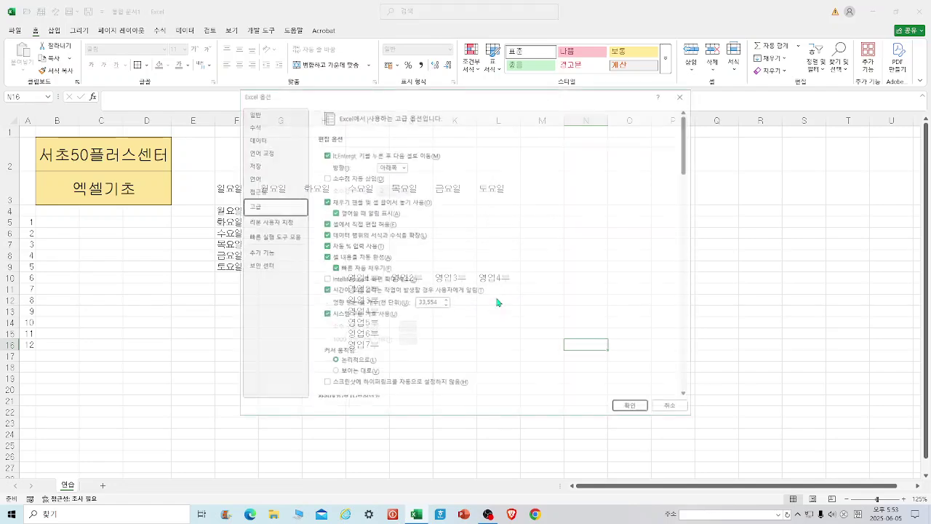
{"action": "left_click", "coordinate": [633, 408]}
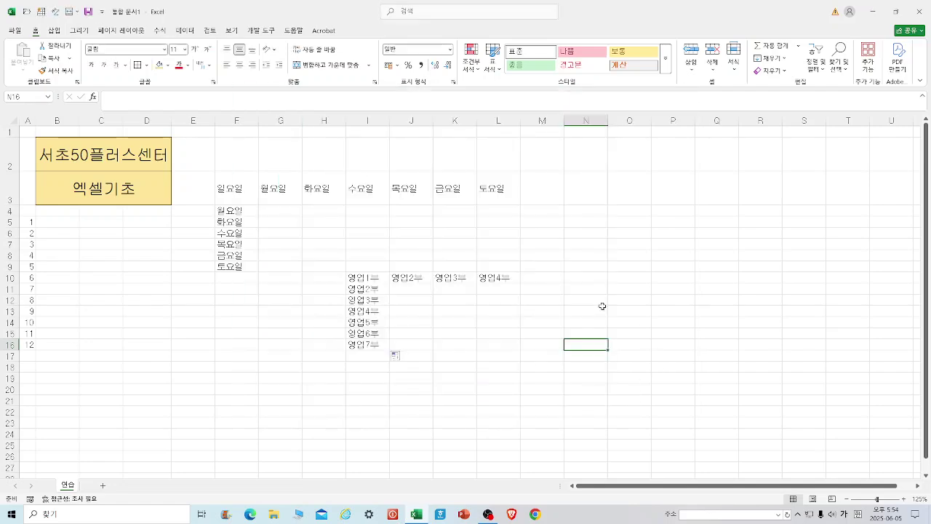
- Enter 사원 in C10 and autofill the custom job-rank series down to C19
{"action": "left_click", "coordinate": [99, 281]}
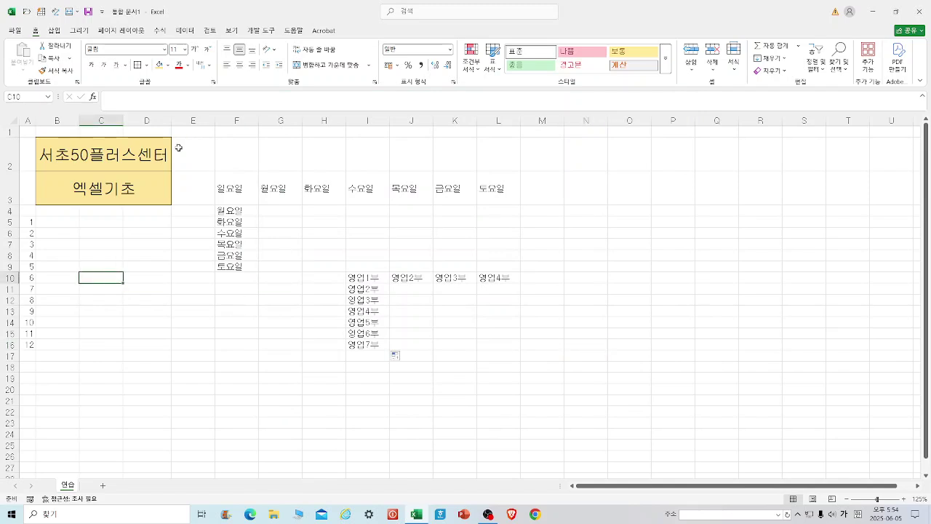
{"action": "type", "text": "실무"}
{"action": "key", "text": "BackSpace"}
{"action": "key", "text": "BackSpace"}
{"action": "key", "text": "BackSpace"}
{"action": "type", "text": "사무"}
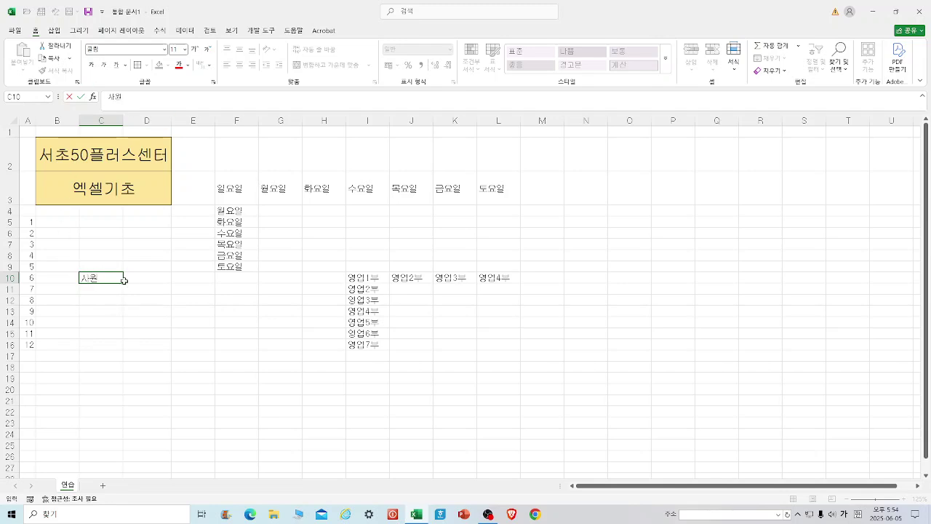
{"action": "left_click_drag", "start_coordinate": [121, 283], "coordinate": [121, 380]}
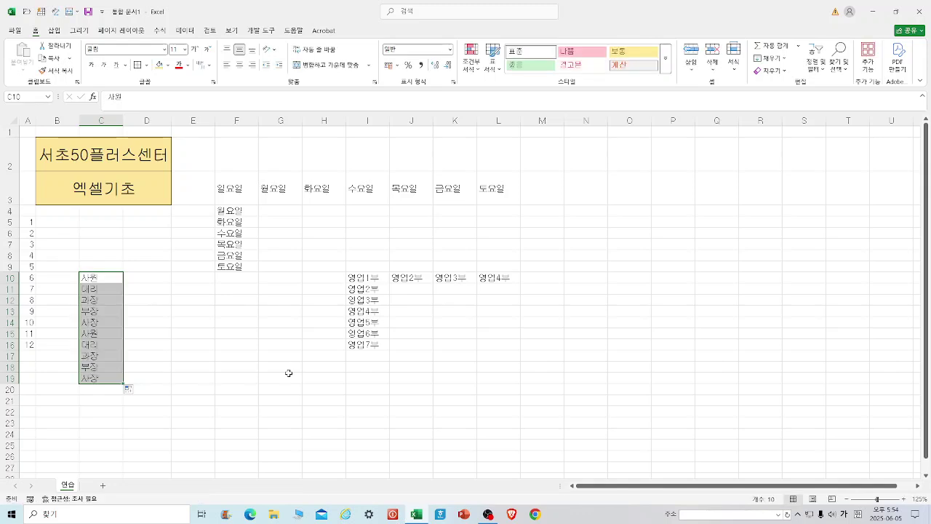
- Autofill the job-rank series from C10 across to G10, undoing a stray move of the cell
{"action": "left_click", "coordinate": [97, 277]}
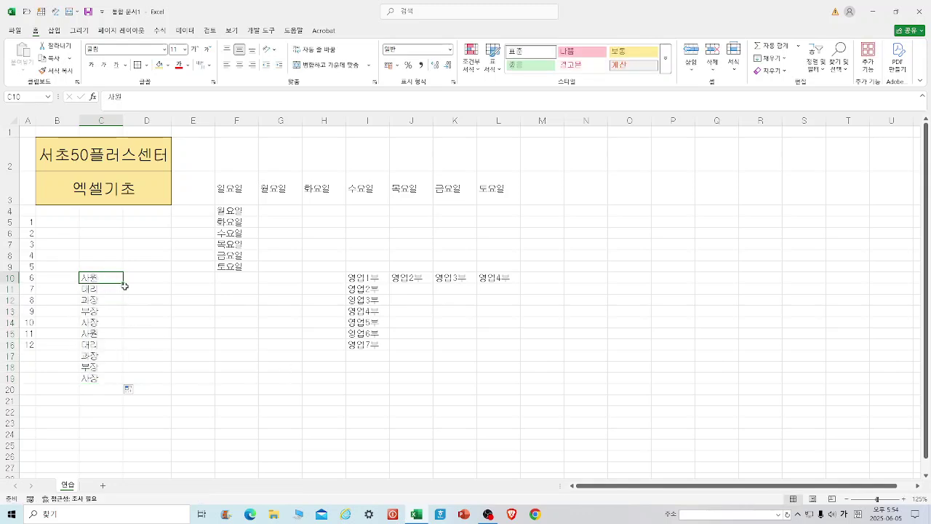
{"action": "left_click_drag", "start_coordinate": [122, 283], "coordinate": [324, 289]}
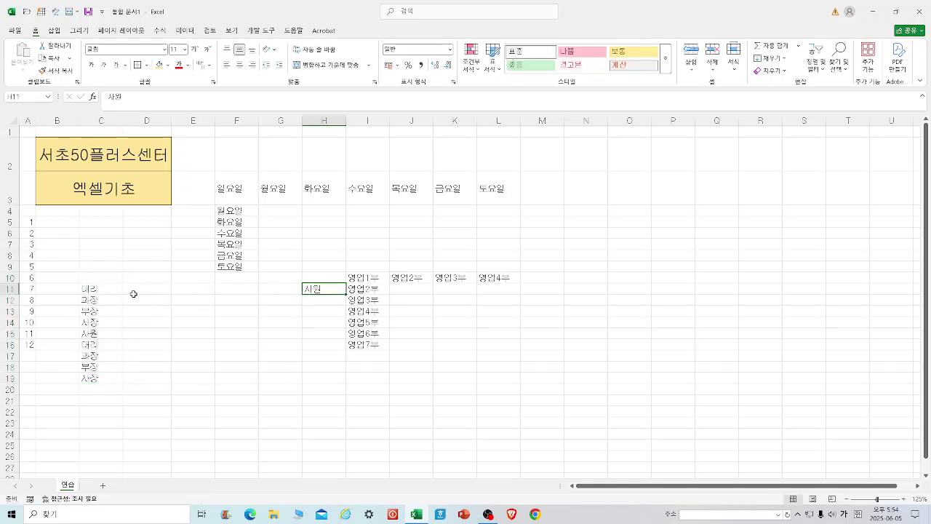
{"action": "key", "text": "ctrl+z"}
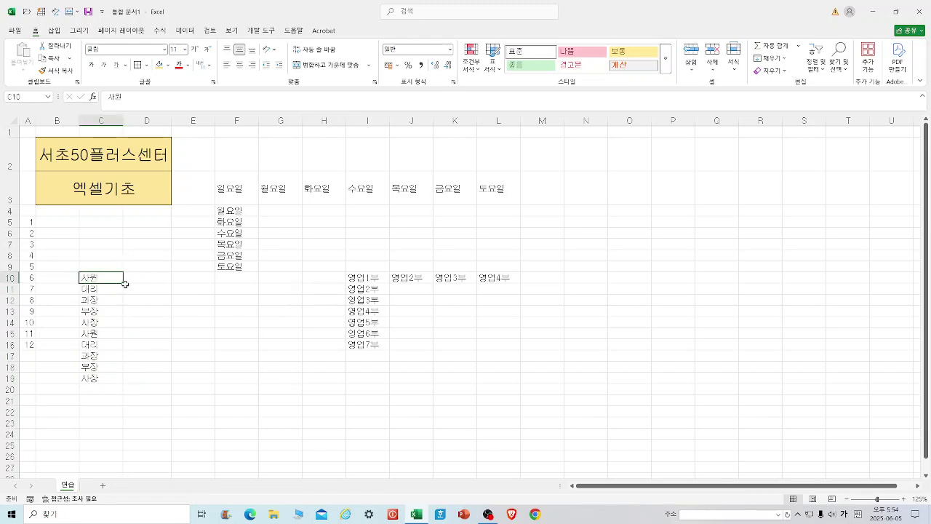
{"action": "left_click_drag", "start_coordinate": [123, 283], "coordinate": [302, 279]}
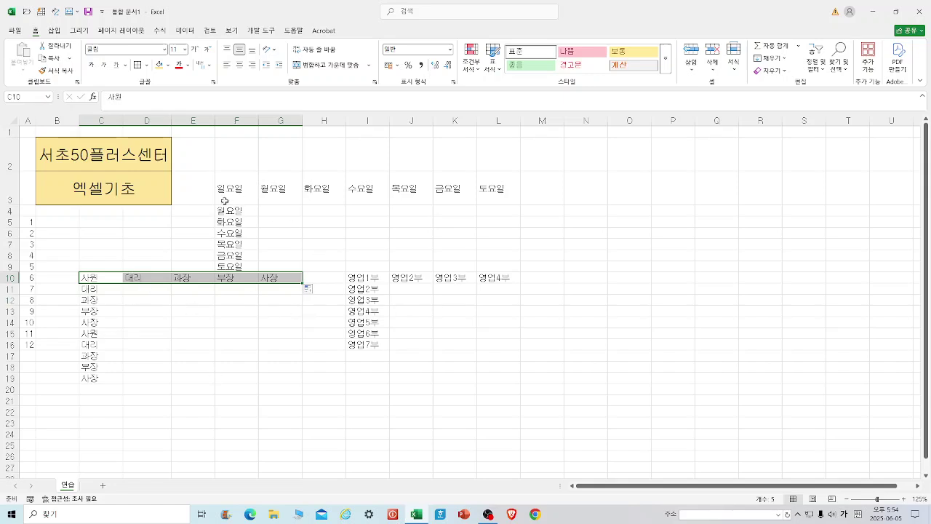
- Clear all the weekday, department, job-rank and number series below and beside the title block
{"action": "left_click_drag", "start_coordinate": [228, 189], "coordinate": [503, 346]}
{"action": "key", "text": "Delete"}
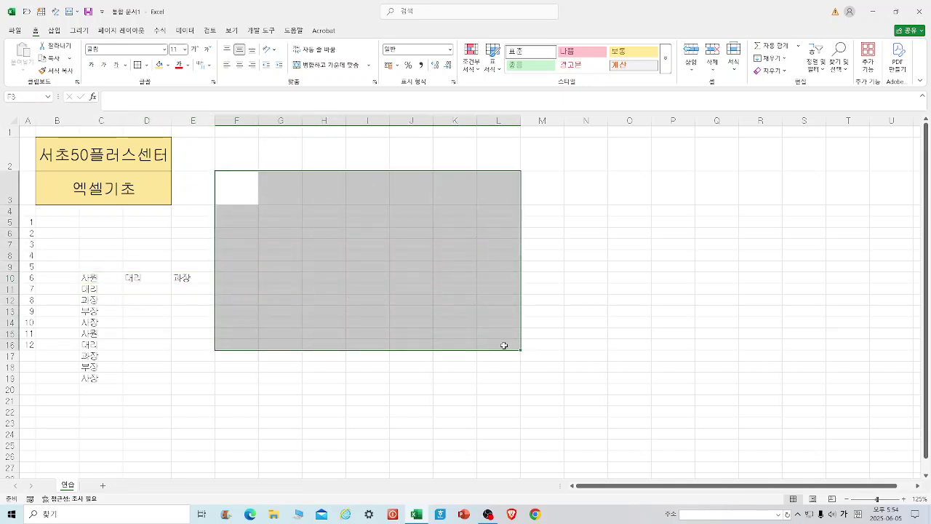
{"action": "left_click", "coordinate": [309, 403]}
{"action": "left_click_drag", "start_coordinate": [90, 281], "coordinate": [191, 366]}
{"action": "key", "text": "Delete"}
{"action": "left_click_drag", "start_coordinate": [29, 226], "coordinate": [31, 346]}
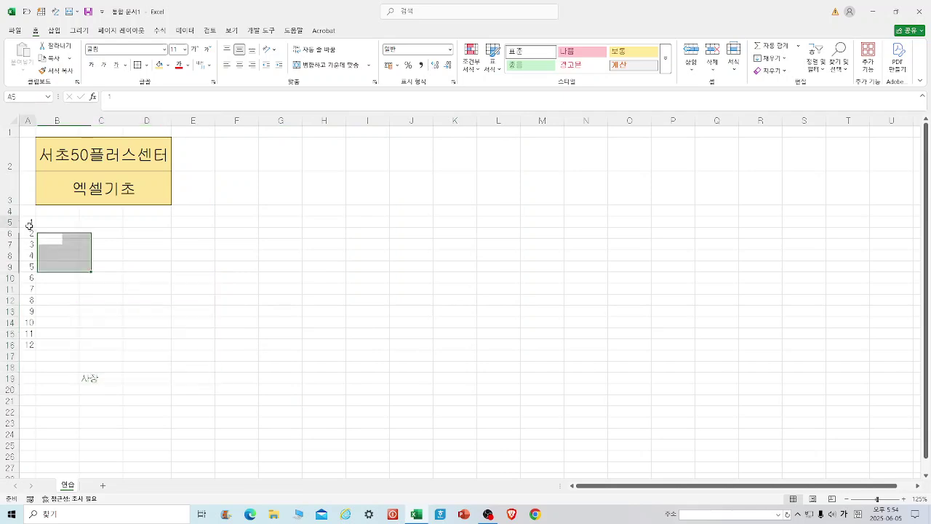
{"action": "key", "text": "Delete"}
{"action": "left_click", "coordinate": [92, 378]}
{"action": "key", "text": "Delete"}
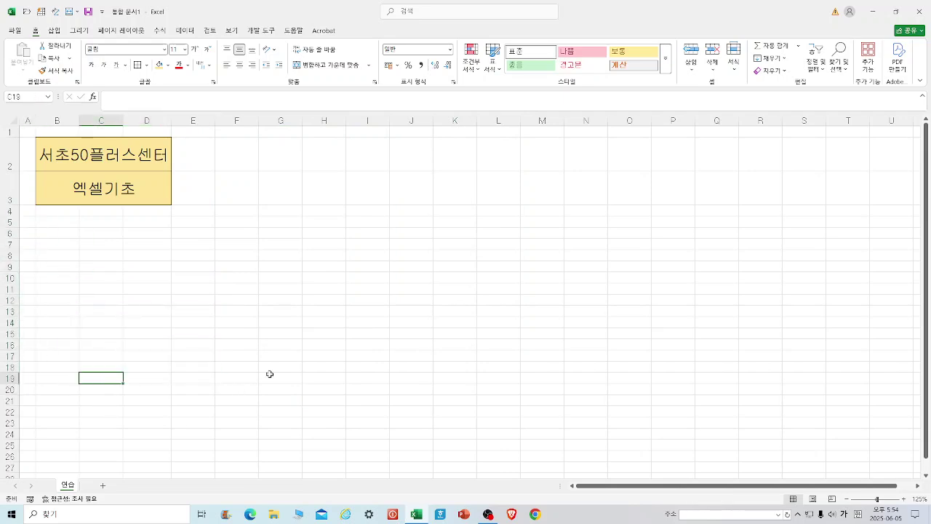
- Clear the text of both title rows in B2:D3
{"action": "left_click", "coordinate": [264, 366]}
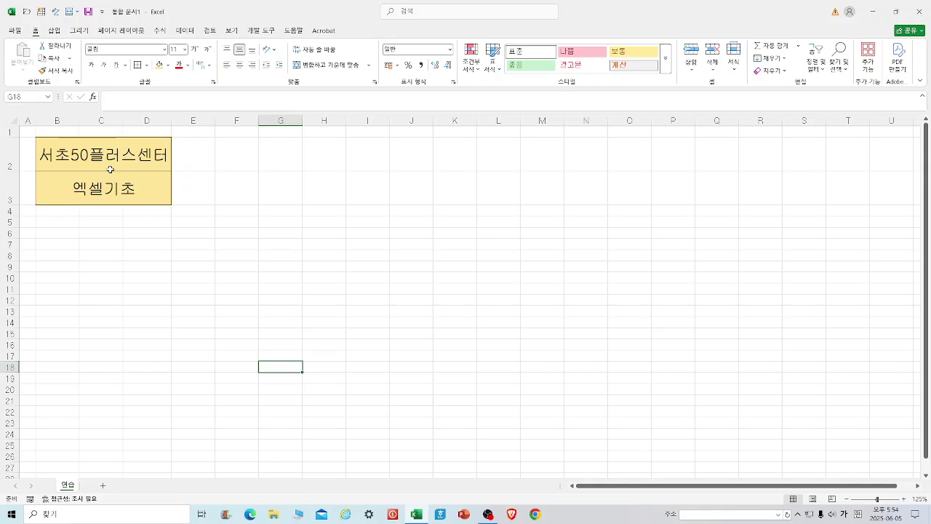
{"action": "left_click_drag", "start_coordinate": [55, 153], "coordinate": [141, 187]}
{"action": "key", "text": "Delete"}
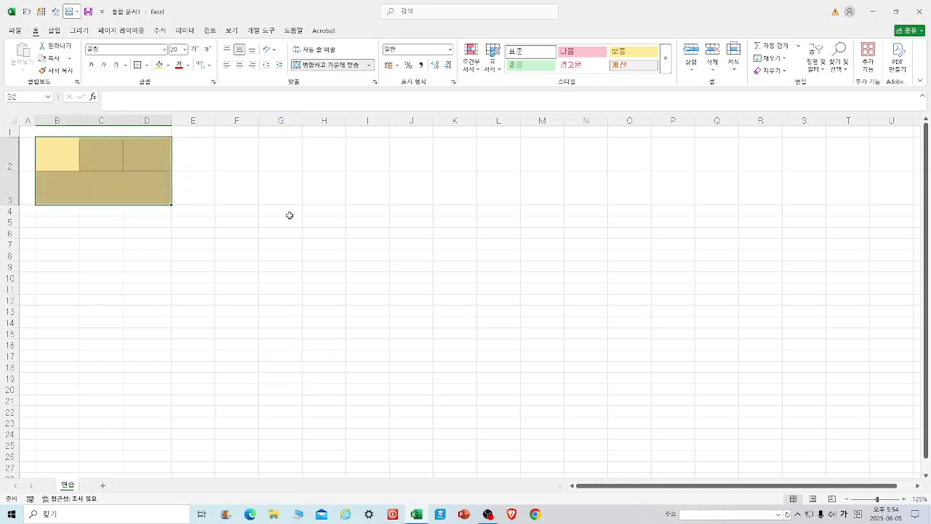
{"action": "left_click", "coordinate": [334, 209]}
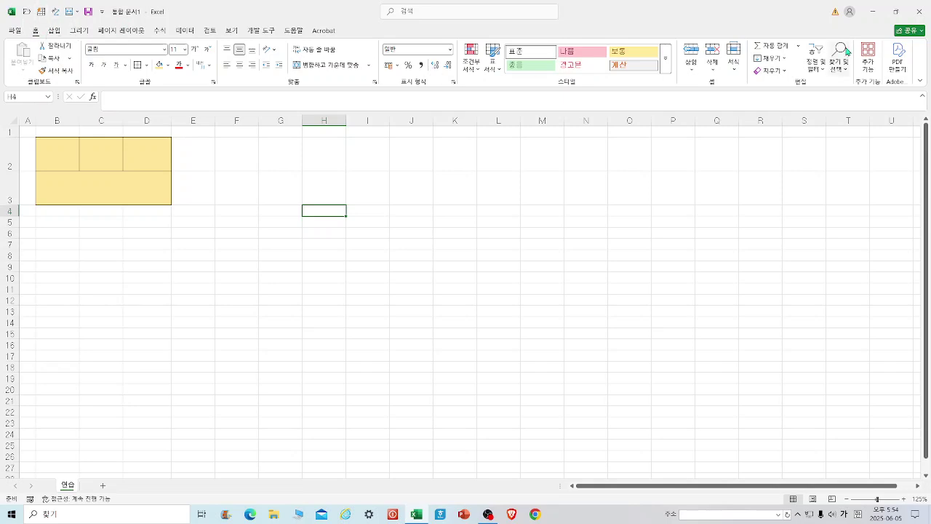
- Add the 실행 취소 (Undo) command to the Quick Access Toolbar through the Excel options
{"action": "left_click", "coordinate": [920, 81]}
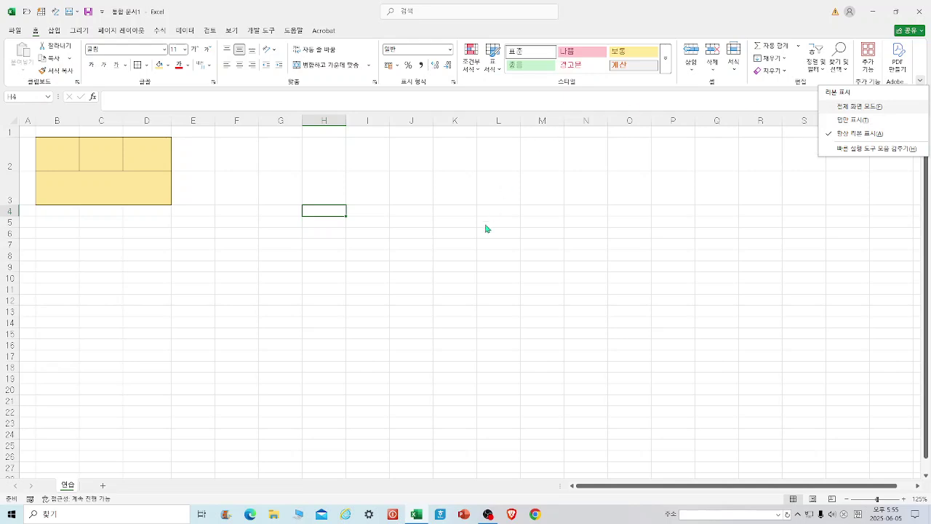
{"action": "left_click", "coordinate": [15, 31]}
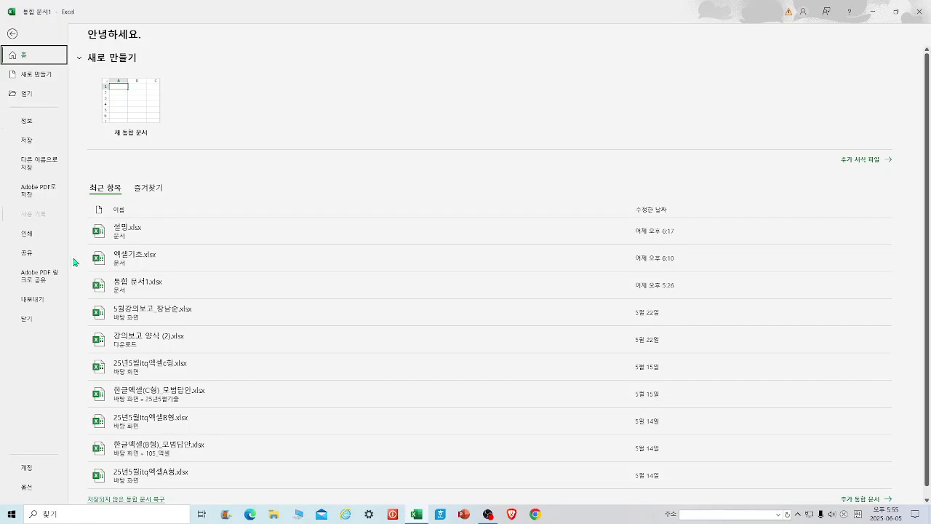
{"action": "left_click", "coordinate": [34, 492]}
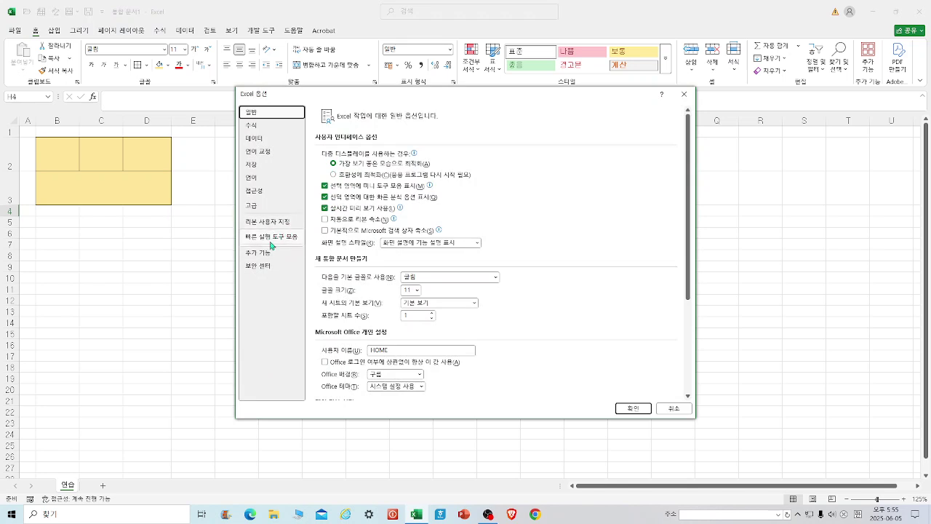
{"action": "left_click", "coordinate": [273, 243]}
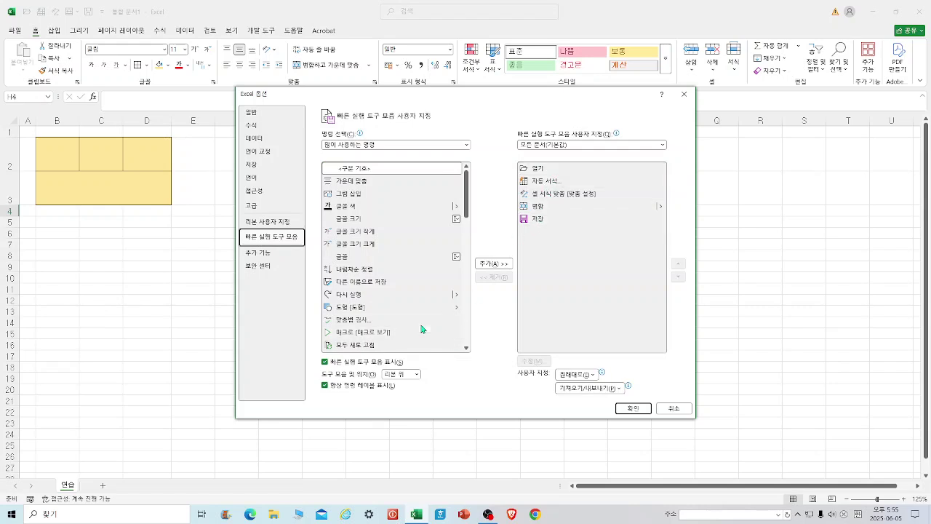
{"action": "left_click_drag", "start_coordinate": [470, 209], "coordinate": [469, 289]}
{"action": "left_click", "coordinate": [360, 301]}
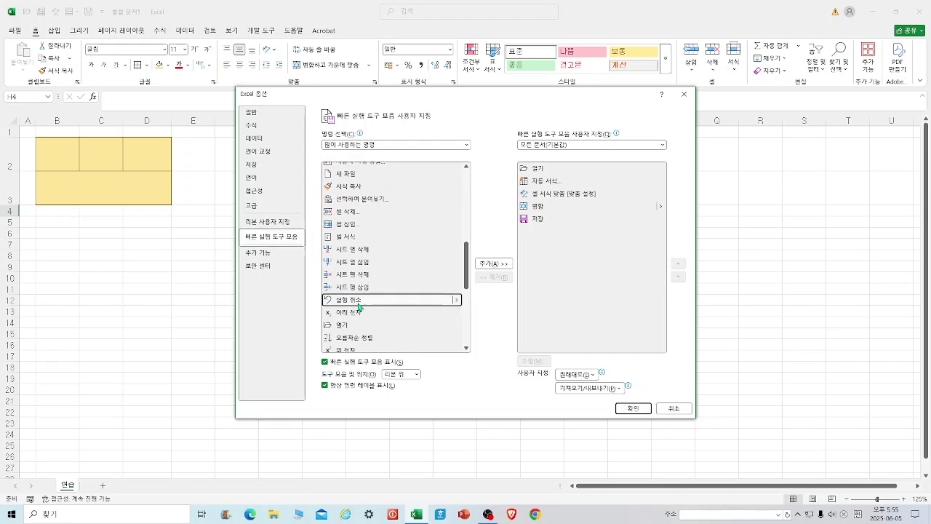
{"action": "left_click", "coordinate": [493, 264]}
- Add the 다시 실행 (Redo) command to the Quick Access Toolbar and confirm the options
{"action": "left_click_drag", "start_coordinate": [471, 272], "coordinate": [471, 221]}
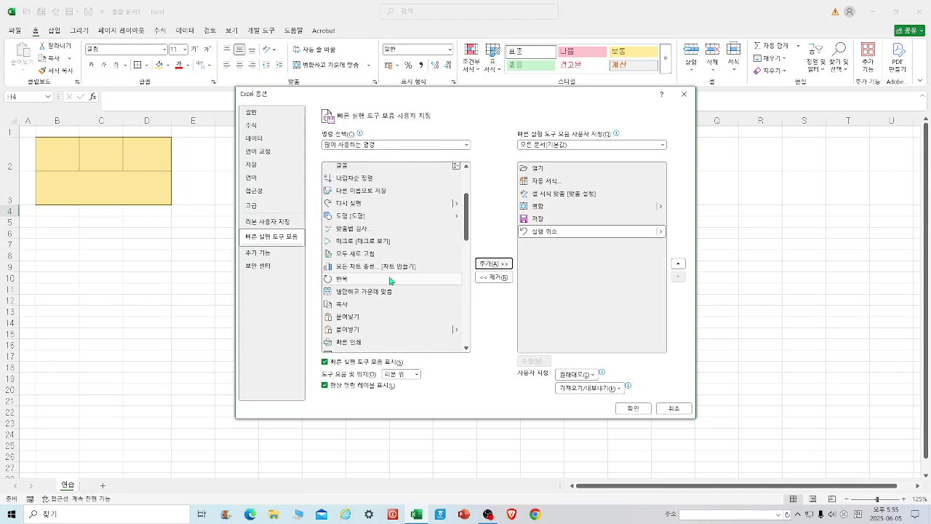
{"action": "left_click", "coordinate": [356, 205]}
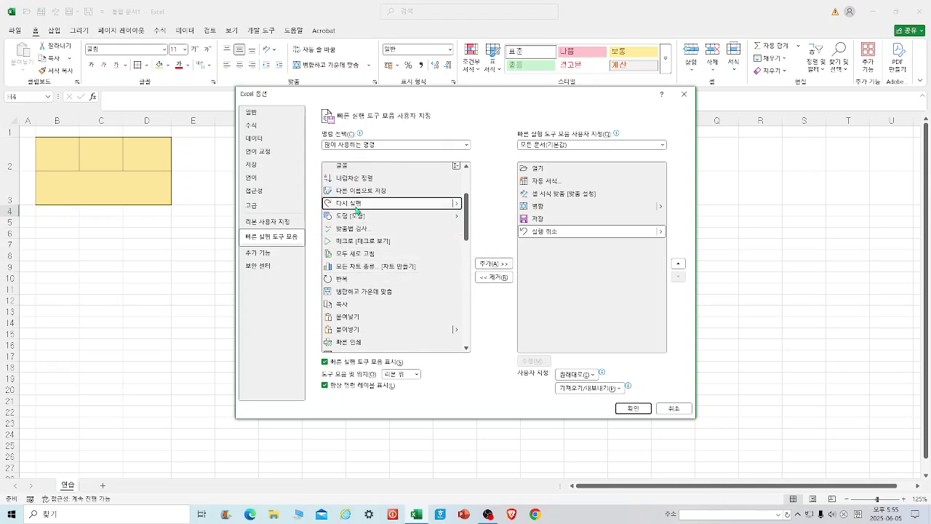
{"action": "left_click", "coordinate": [498, 264]}
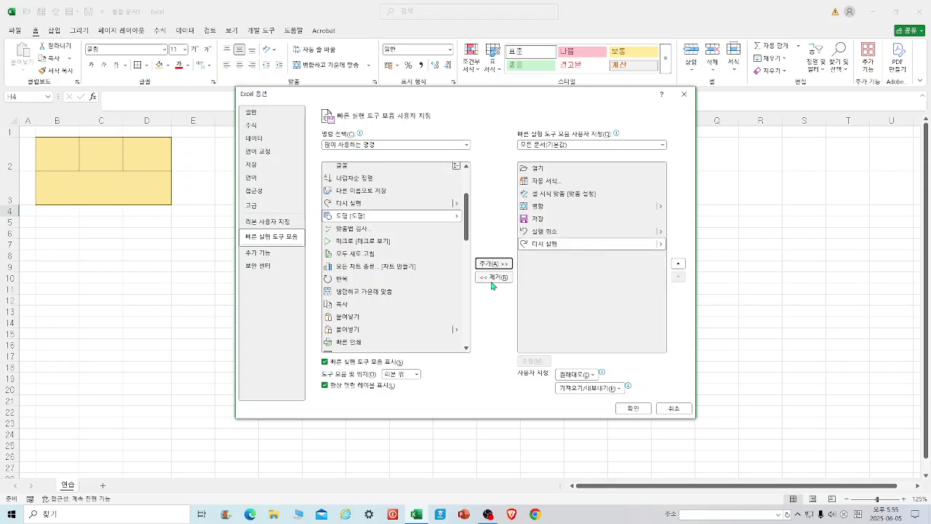
{"action": "left_click", "coordinate": [632, 408]}
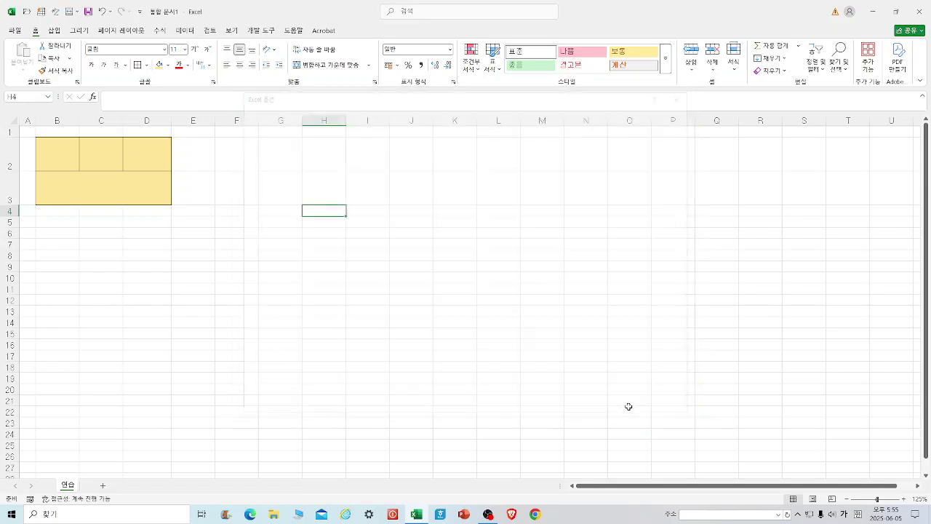
- Undo the clearing of the title block text
{"action": "left_click", "coordinate": [102, 12]}
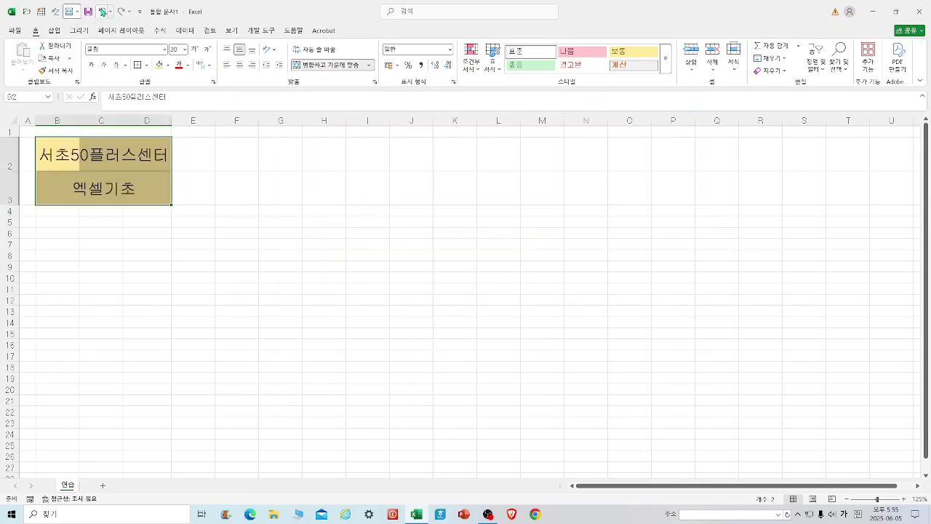
{"action": "left_click", "coordinate": [262, 194]}
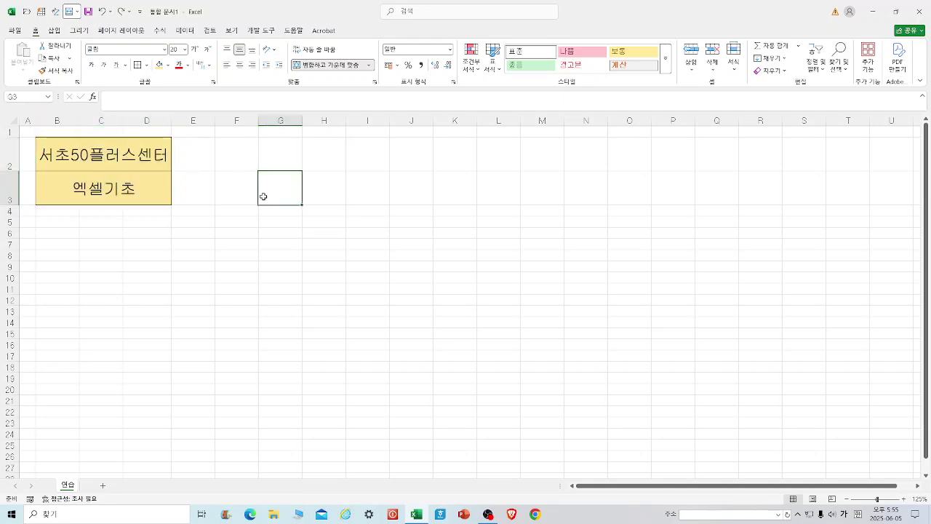
- Delete columns B to D containing the title block, and undo the deletion
{"action": "left_click_drag", "start_coordinate": [58, 120], "coordinate": [136, 116]}
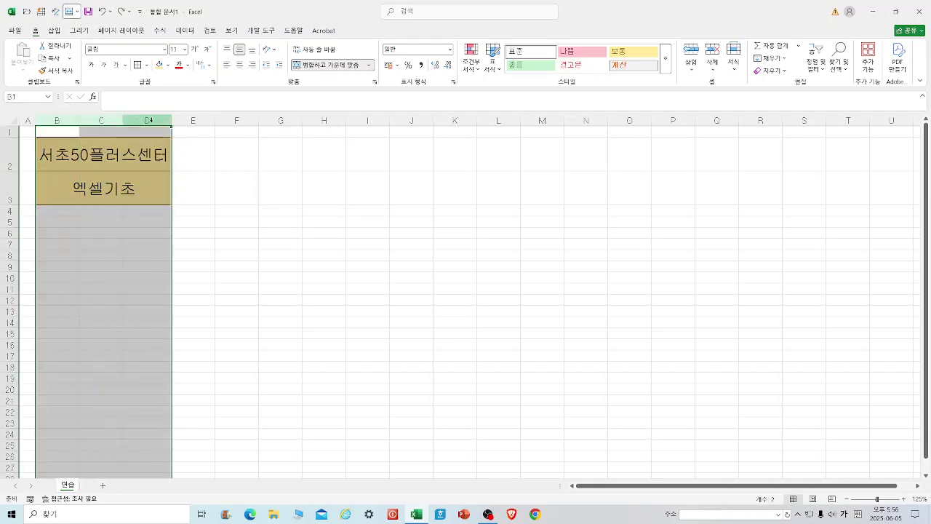
{"action": "right_click", "coordinate": [151, 122]}
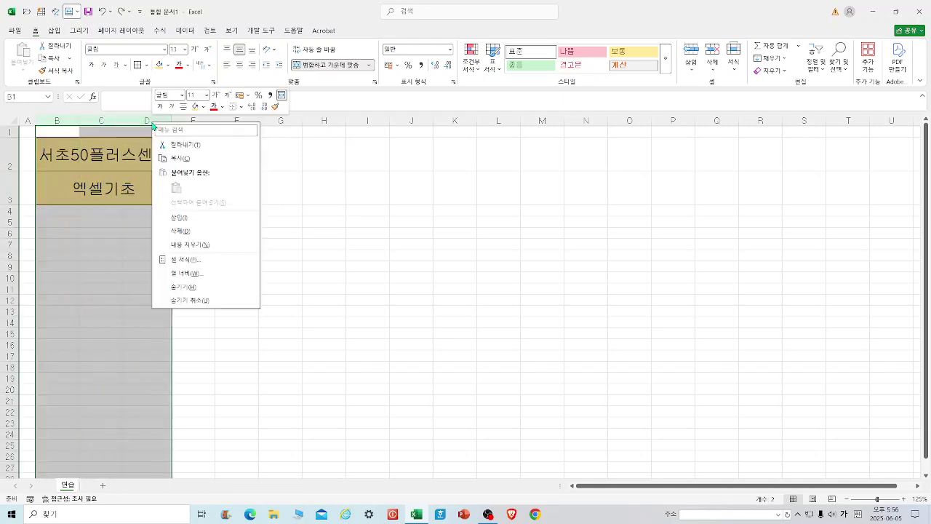
{"action": "left_click", "coordinate": [181, 230]}
{"action": "left_click", "coordinate": [372, 243]}
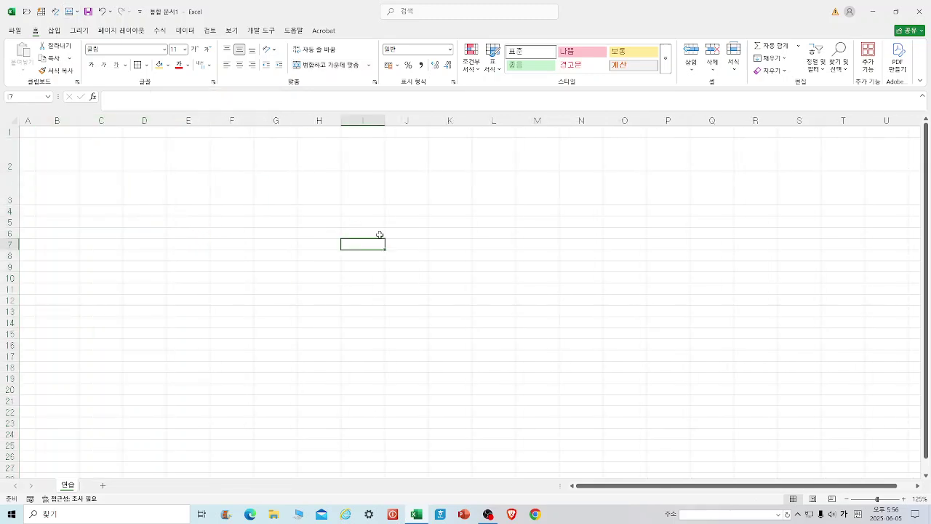
{"action": "left_click", "coordinate": [102, 14]}
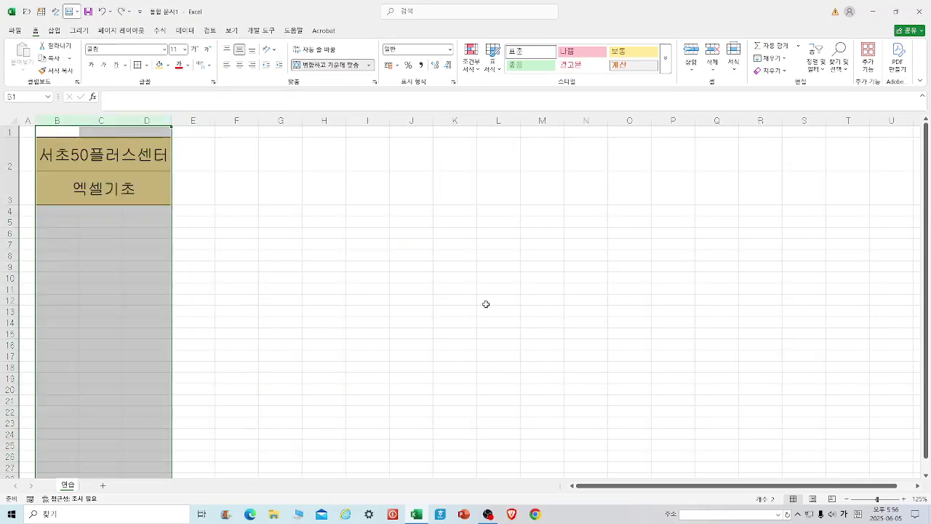
{"action": "left_click", "coordinate": [493, 277]}
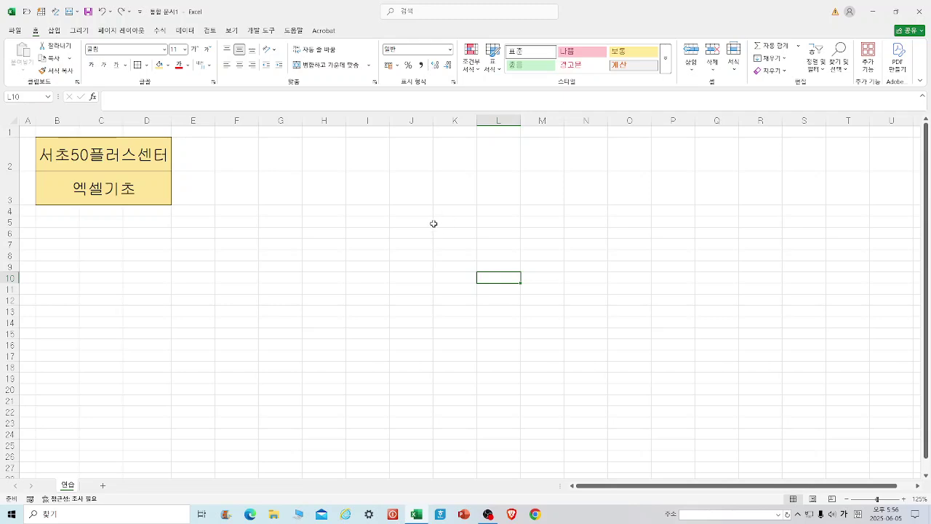
- Insert the picture 다운로드.jpg from the 바탕 화면 folder and place it beside the title block, over about F3 to K12
{"action": "left_click", "coordinate": [53, 31]}
{"action": "left_click", "coordinate": [102, 71]}
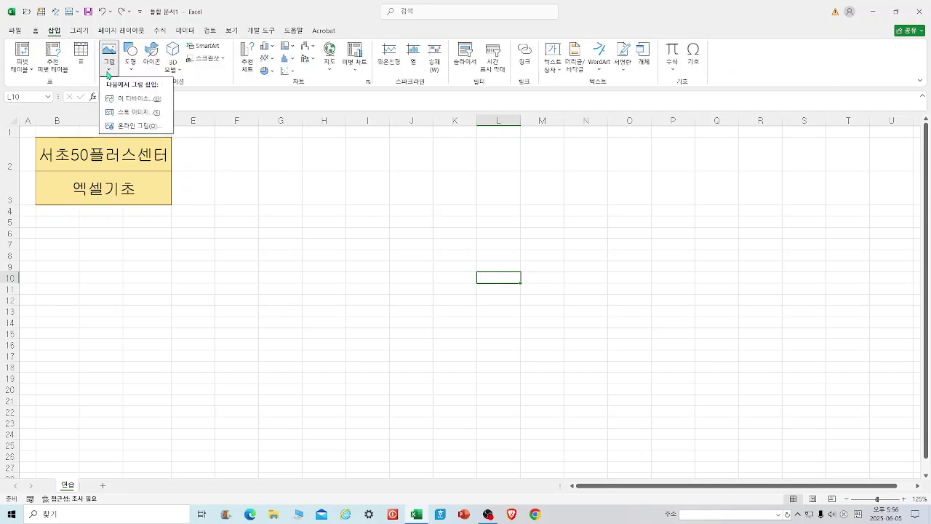
{"action": "left_click", "coordinate": [126, 96]}
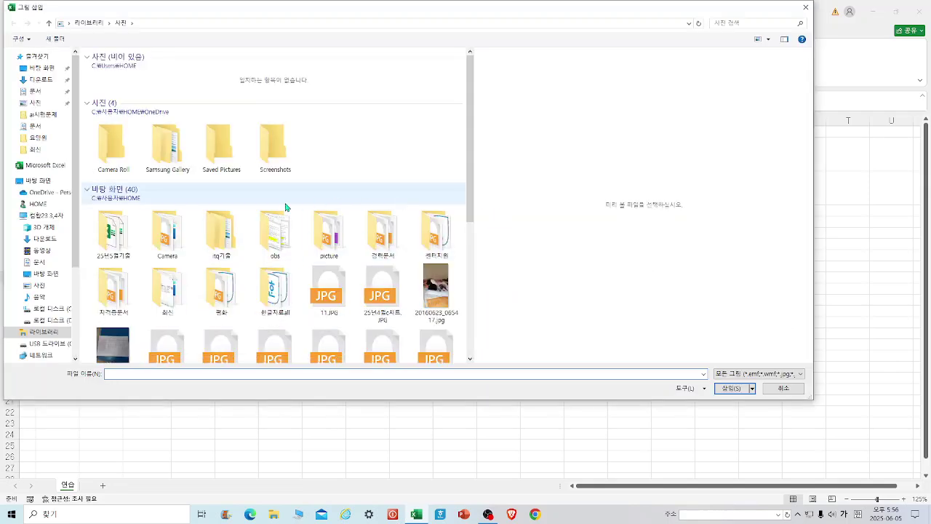
{"action": "left_click", "coordinate": [43, 68]}
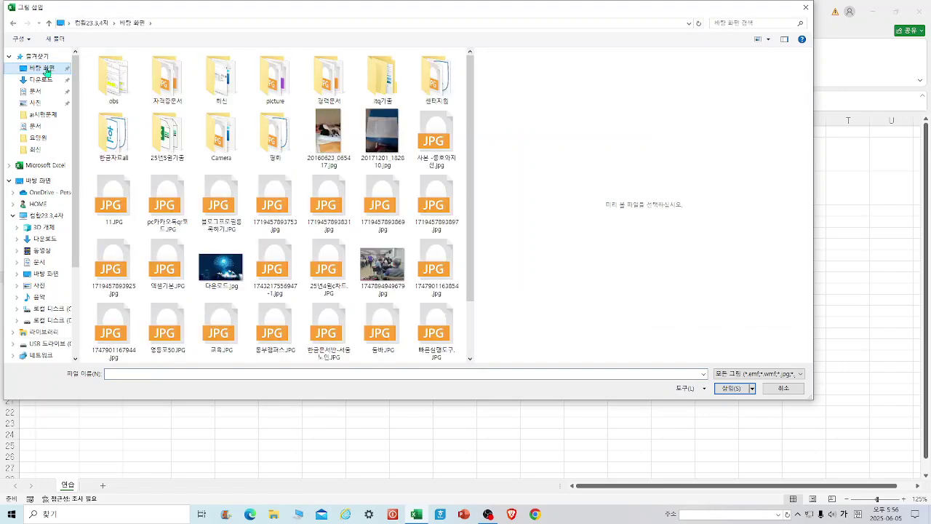
{"action": "scroll", "coordinate": [469, 280], "scroll_direction": "down", "scroll_amount": 2}
{"action": "scroll", "coordinate": [470, 280], "scroll_direction": "down", "scroll_amount": 1}
{"action": "left_click", "coordinate": [228, 210]}
{"action": "left_click", "coordinate": [737, 387]}
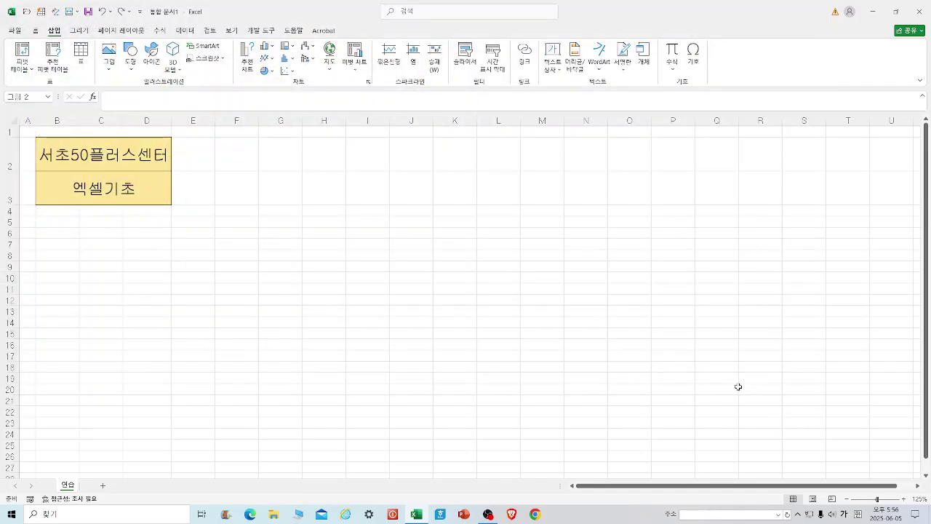
{"action": "left_click_drag", "start_coordinate": [606, 362], "coordinate": [358, 263]}
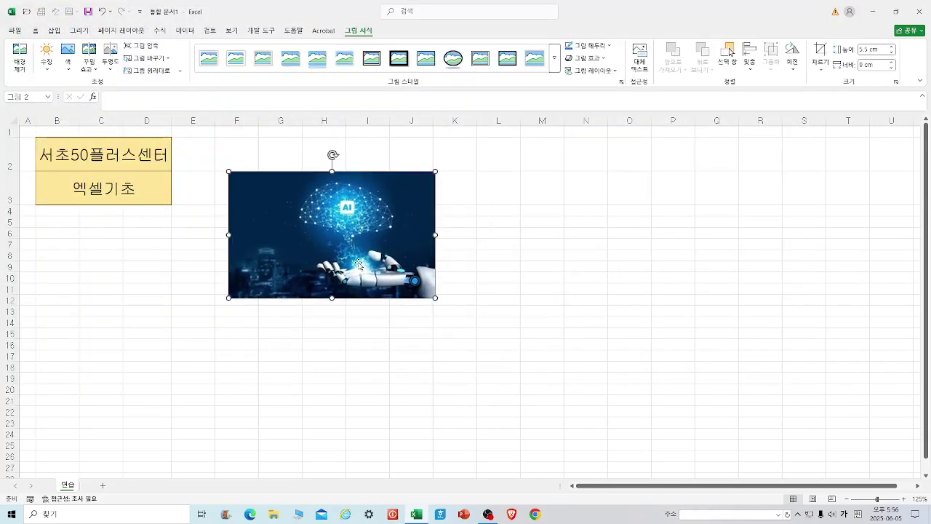
- Apply the rotated picture style with rounded corners, perspective and a shadow to the inserted picture
{"action": "left_click", "coordinate": [557, 68]}
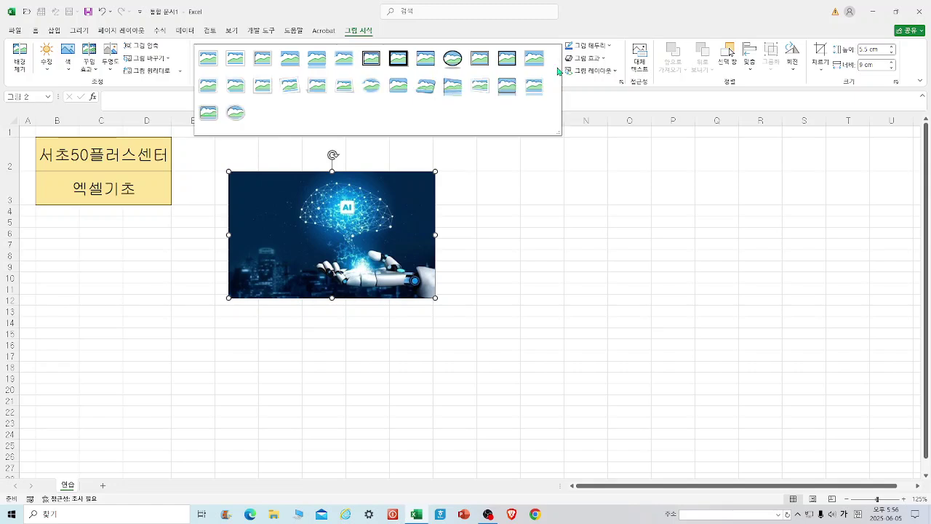
{"action": "left_click", "coordinate": [344, 91]}
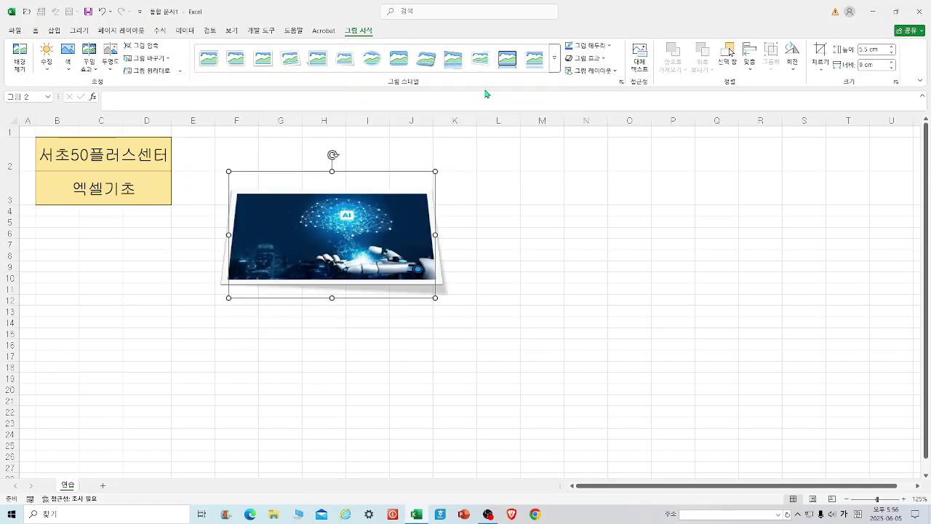
{"action": "left_click", "coordinate": [557, 68]}
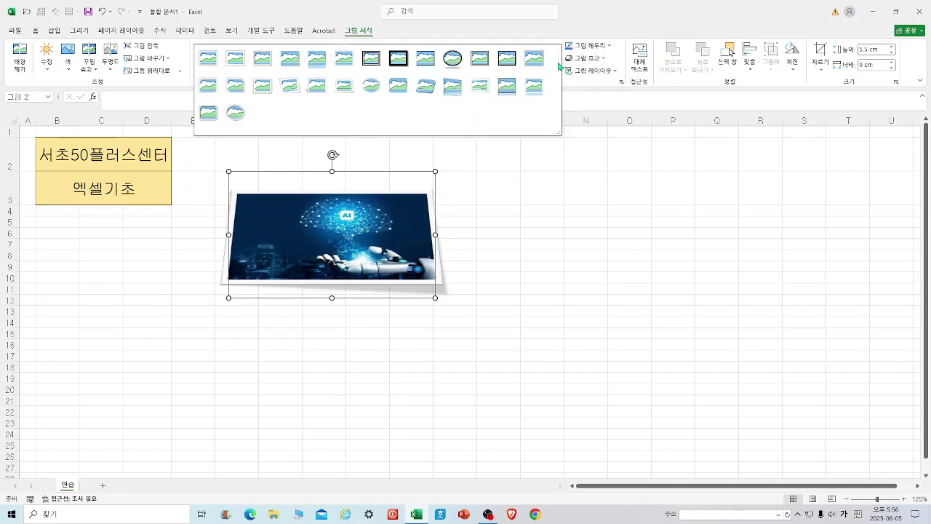
{"action": "left_click", "coordinate": [428, 94]}
{"action": "left_click", "coordinate": [601, 245]}
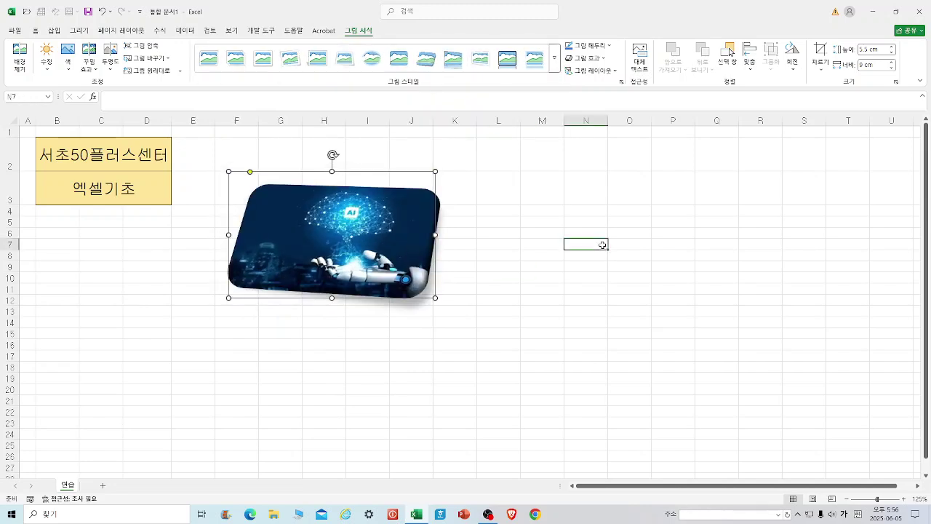
- Duplicate the styled picture three times so the four pictures form a two-by-two arrangement
{"action": "left_click", "coordinate": [386, 256]}
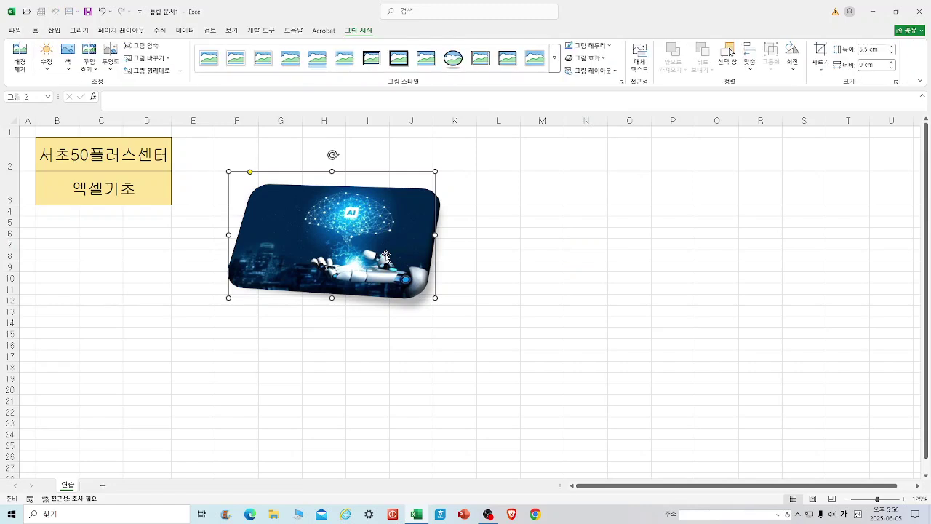
{"action": "left_click_drag", "start_coordinate": [384, 256], "coordinate": [613, 417]}
{"action": "left_click_drag", "start_coordinate": [568, 397], "coordinate": [330, 392]}
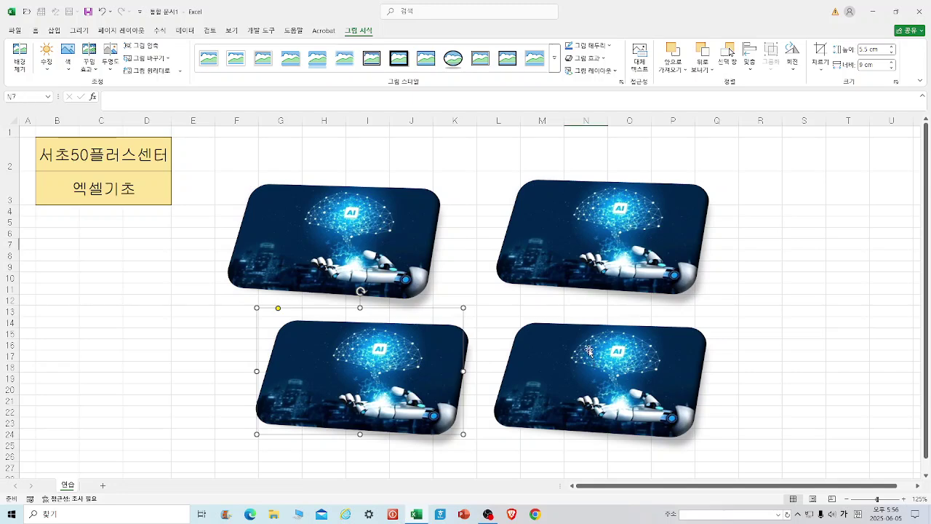
- Delete the three picture copies, keeping only the original beside the title block
{"action": "key", "text": "Delete"}
{"action": "left_click", "coordinate": [593, 374]}
{"action": "key", "text": "Delete"}
{"action": "left_click", "coordinate": [596, 268]}
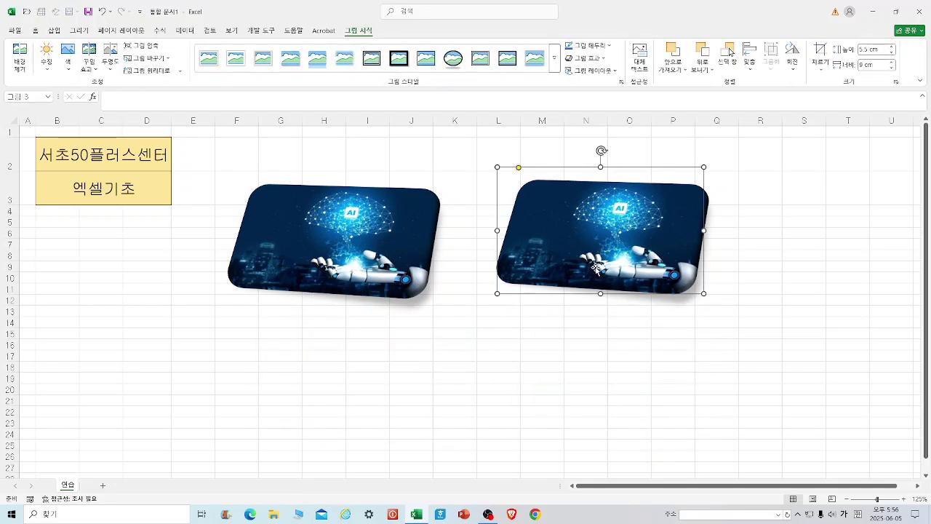
{"action": "key", "text": "Delete"}
- Copy the picture straight below itself and shrink the upper picture to about F3 to I9
{"action": "left_click", "coordinate": [312, 277]}
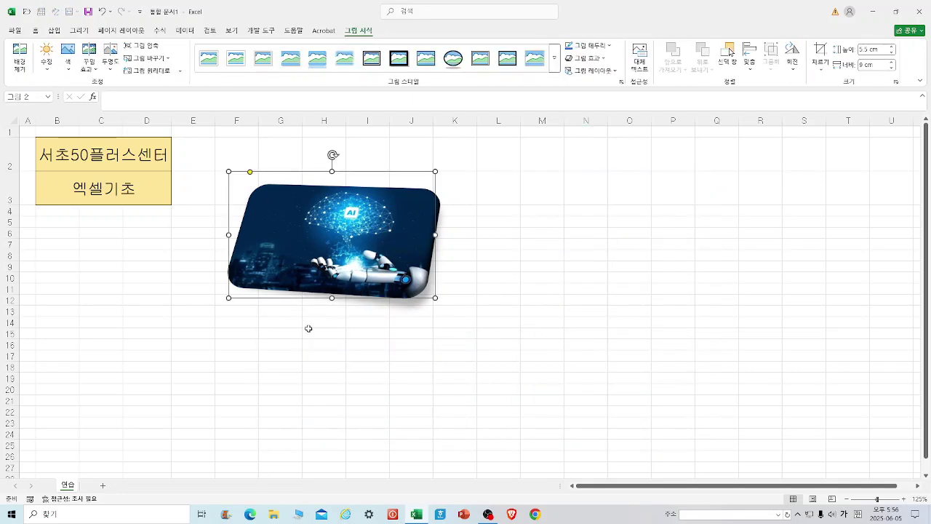
{"action": "left_click_drag", "start_coordinate": [361, 267], "coordinate": [361, 391]}
{"action": "left_click", "coordinate": [389, 251]}
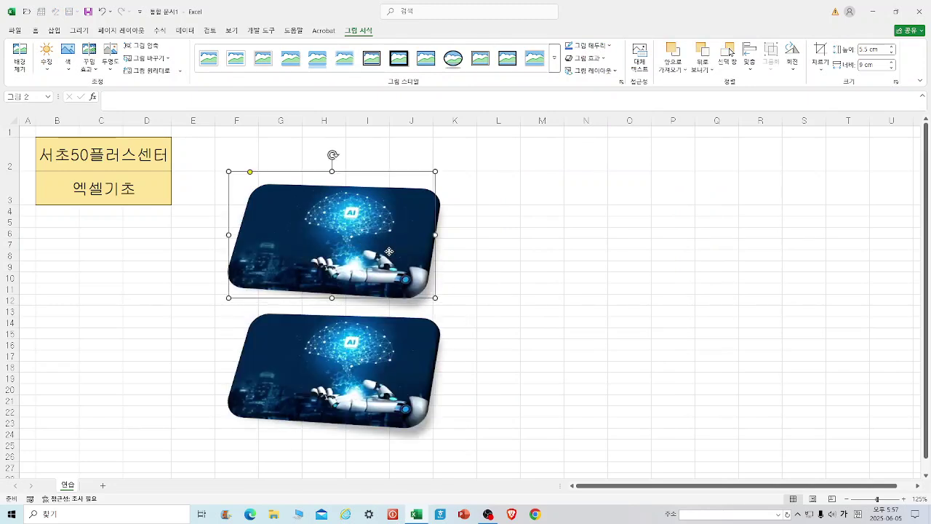
{"action": "left_click_drag", "start_coordinate": [435, 297], "coordinate": [388, 268]}
- Shrink the lower picture to about the upper picture's size and move it up directly beneath it
{"action": "left_click", "coordinate": [327, 352]}
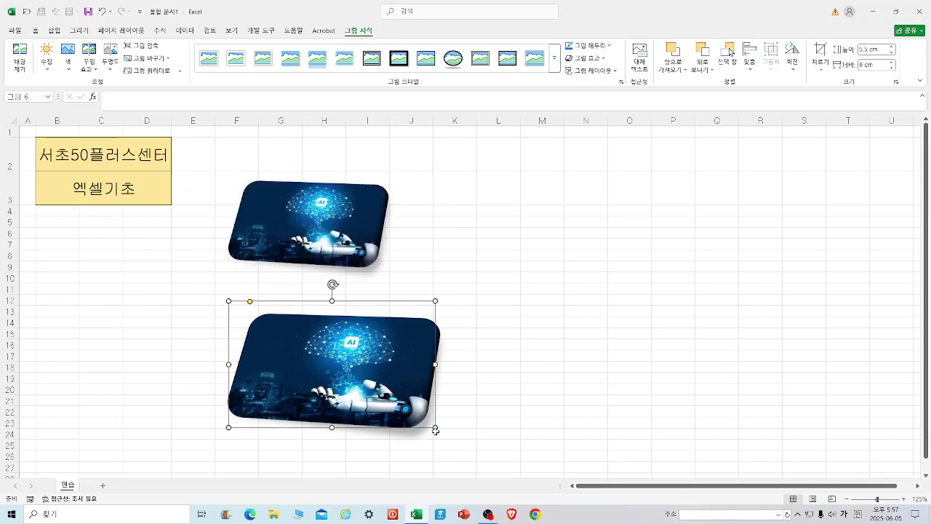
{"action": "left_click_drag", "start_coordinate": [435, 427], "coordinate": [377, 389]}
{"action": "left_click_drag", "start_coordinate": [326, 344], "coordinate": [331, 316]}
{"action": "left_click", "coordinate": [499, 301]}
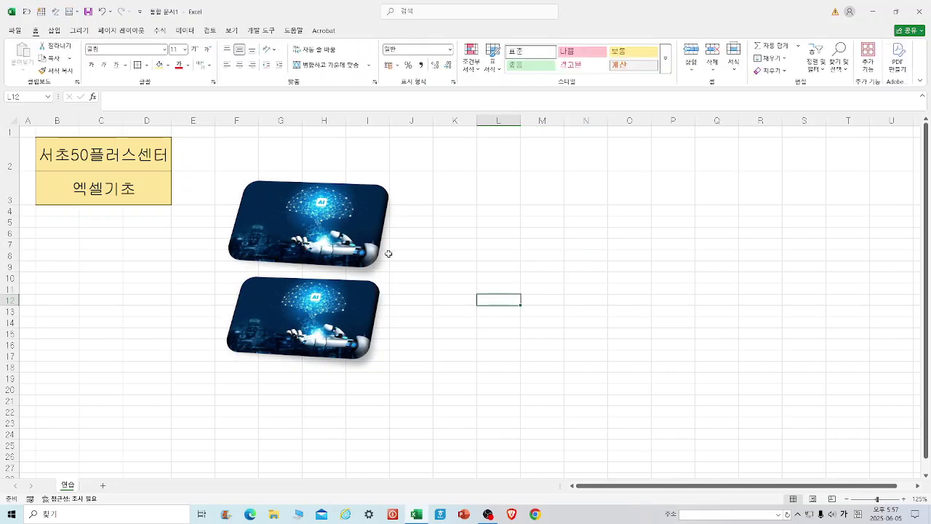
{"action": "left_click", "coordinate": [345, 240]}
{"action": "left_click", "coordinate": [485, 234]}
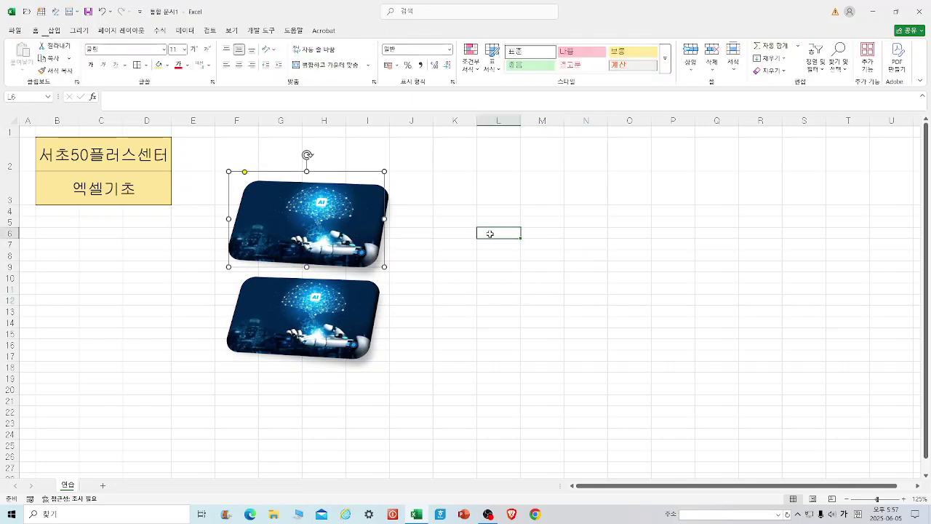
- Draw a text box beside the upper picture, over about K4 to M6
{"action": "left_click", "coordinate": [55, 32]}
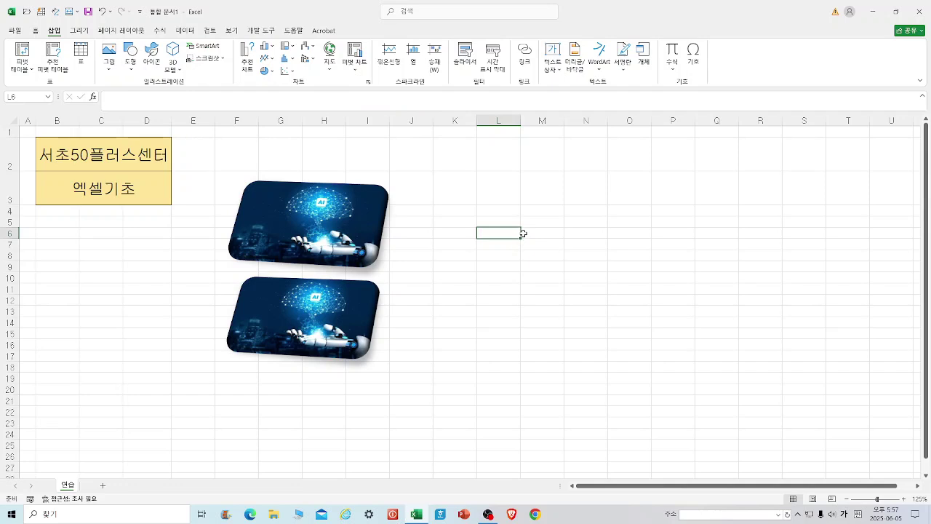
{"action": "left_click", "coordinate": [130, 59]}
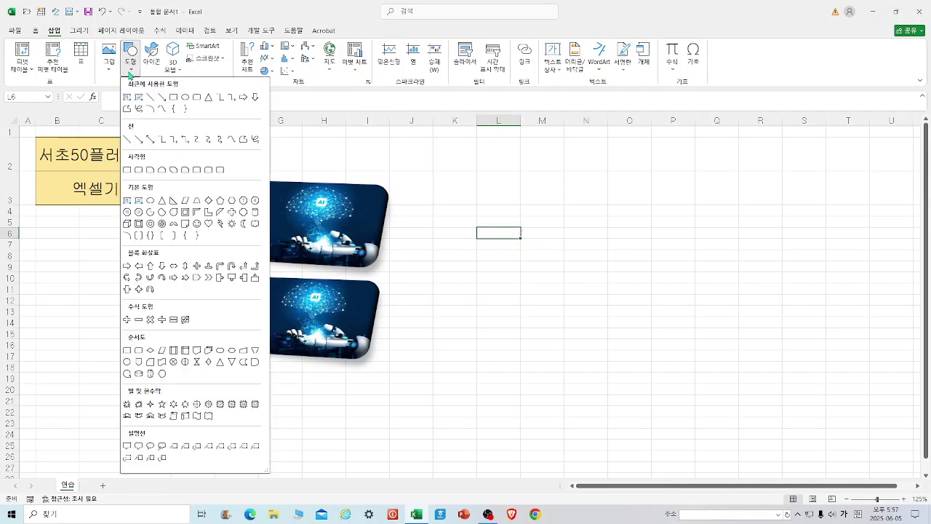
{"action": "left_click", "coordinate": [128, 99]}
{"action": "left_click_drag", "start_coordinate": [434, 206], "coordinate": [567, 236]}
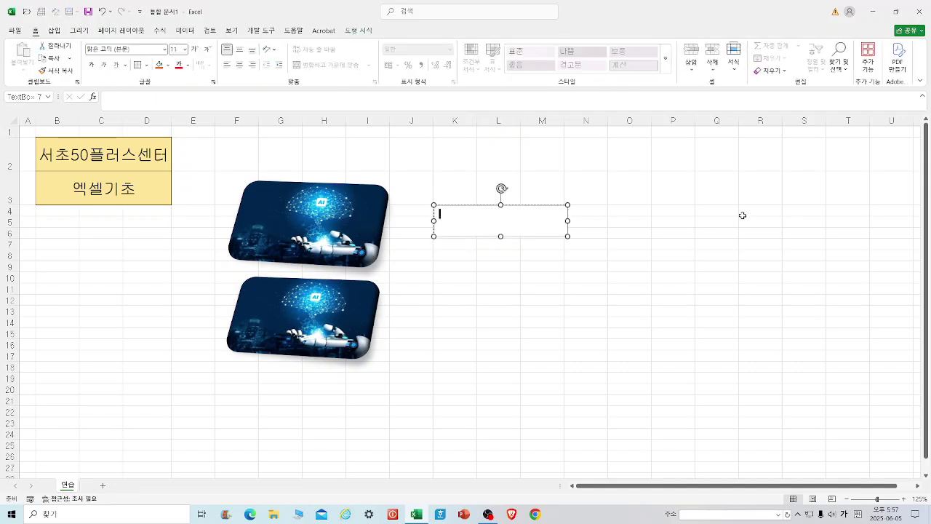
- Enter the lines "삽입-그림에서 그림넣으시고" and "입체형태로 만들 수 있습니다" in the text box
{"action": "type", "text": "ㅅ"}
{"action": "type", "text": "입 그림"}
{"action": "type", "text": "에서 그림"}
{"action": "type", "text": "넣ㅇ"}
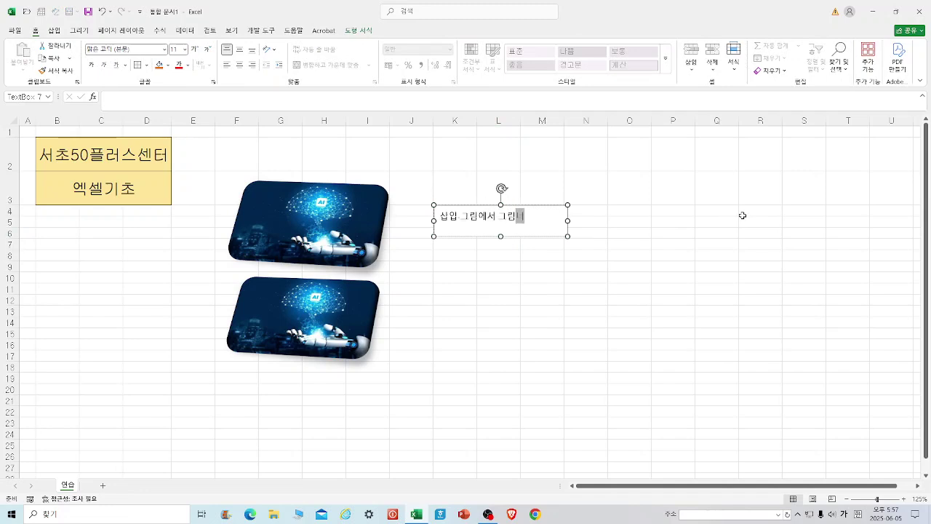
{"action": "type", "text": "으시고"}
{"action": "key", "text": "Return"}
{"action": "type", "text": "입ㅊ"}
{"action": "type", "text": "형태로 만드"}
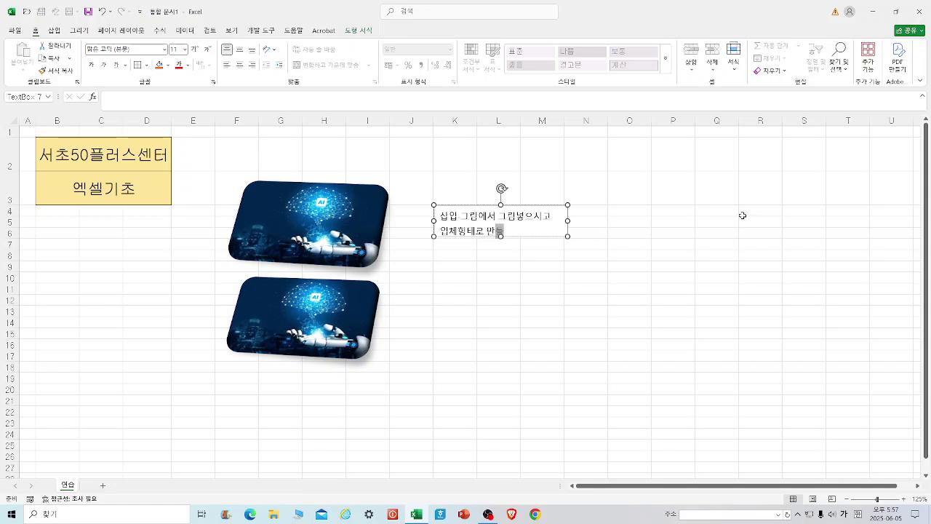
{"action": "type", "text": " 수 있습니다"}
{"action": "key", "text": "Return"}
- Enlarge the text box to about K4 to N12 and add the line "복사는 CONTROL+드래그"
{"action": "left_click_drag", "start_coordinate": [568, 235], "coordinate": [603, 307]}
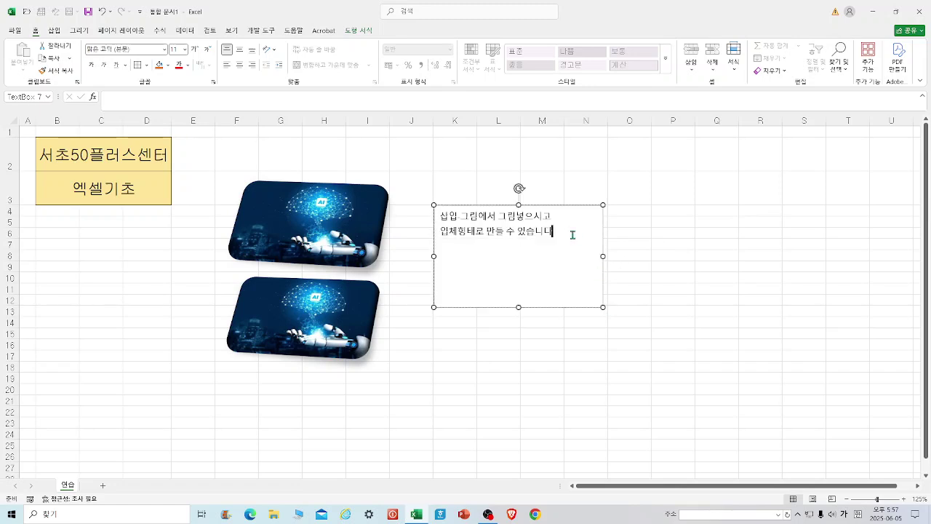
{"action": "type", "text": "복사는 c"}
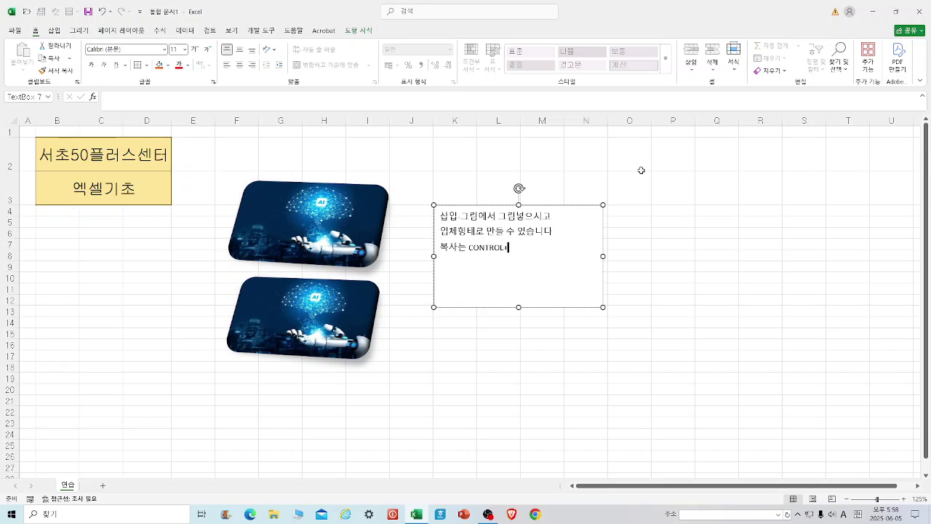
{"action": "key", "text": "BackSpace"}
{"action": "key", "text": "BackSpace"}
{"action": "key", "text": "Hangul"}
{"action": "type", "text": "ㄷ래"}
{"action": "type", "text": "그"}
{"action": "key", "text": "Return"}
- Add the text "반듯하게 할 땐 는SHIFT+CONTROL로 해주시면 됩니다." on a new line of the text box
{"action": "type", "text": "반ㄷ듯하"}
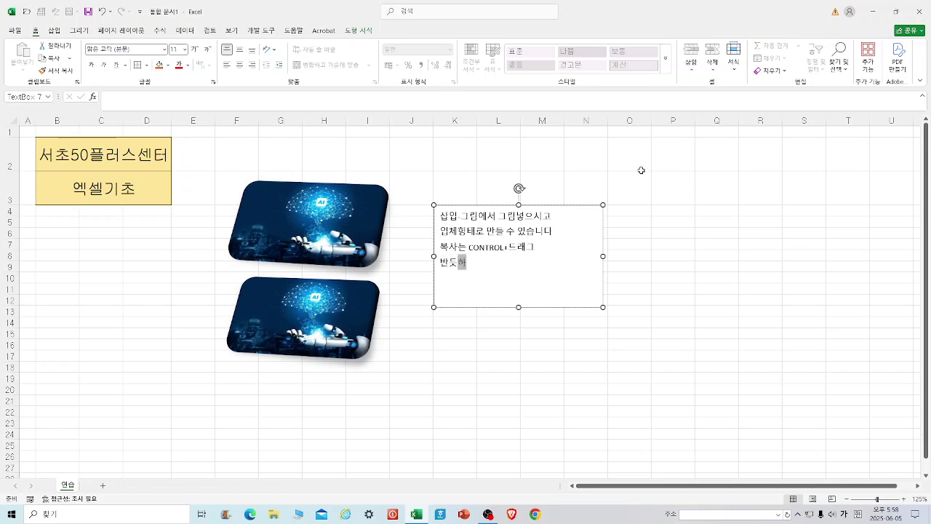
{"action": "type", "text": "게 할 때ㄴ"}
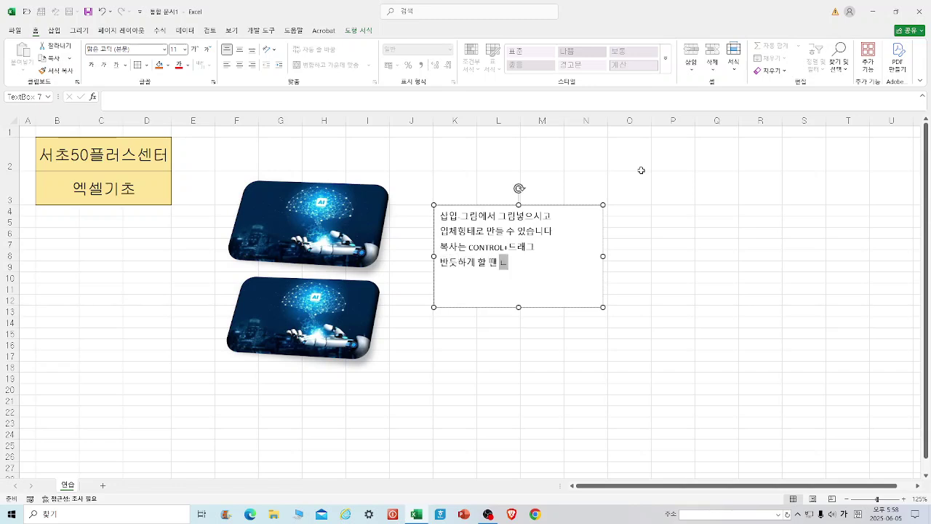
{"action": "type", "text": "ㄴㅡㄴ"}
{"action": "type", "text": " SH"}
{"action": "type", "text": "IFT+CONTROL"}
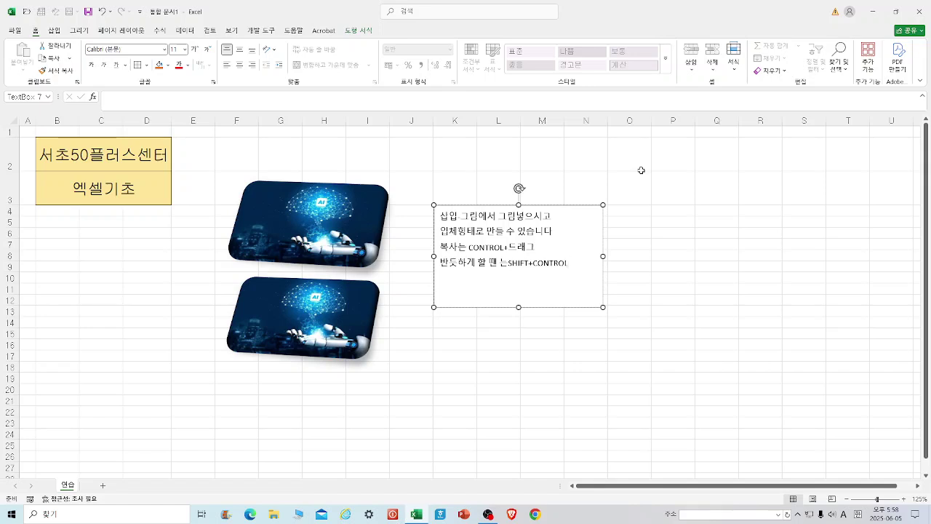
{"action": "type", "text": "로 해주시면 됩니다."}
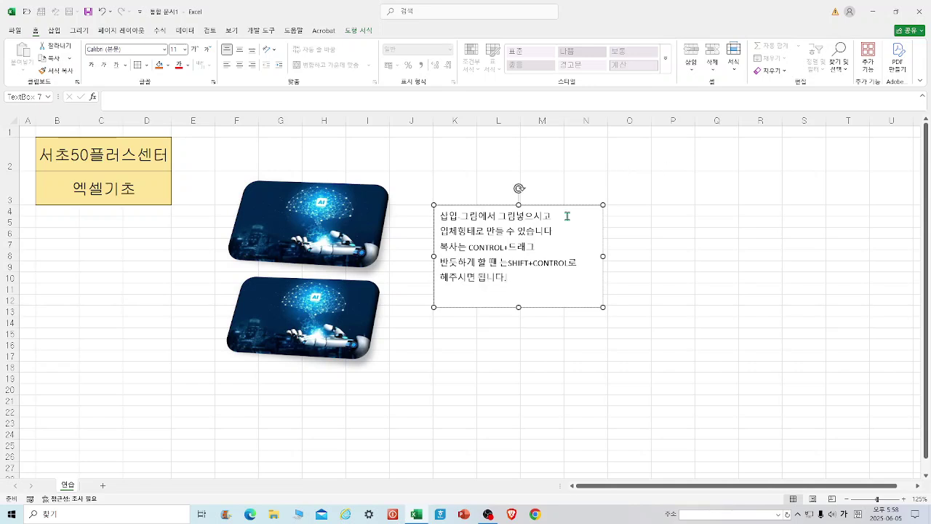
- Fill the text box with light green and enlarge it to about J2 to N12
{"action": "left_click", "coordinate": [477, 206]}
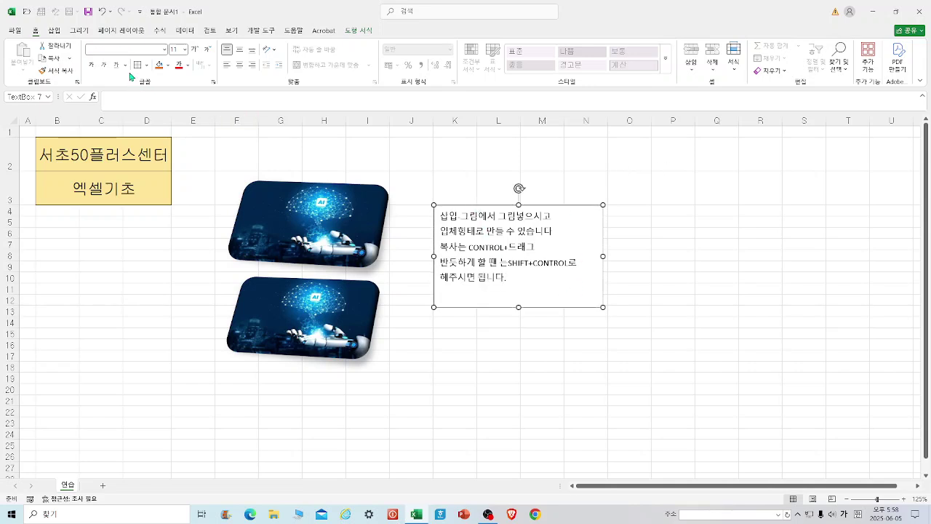
{"action": "left_click", "coordinate": [167, 65]}
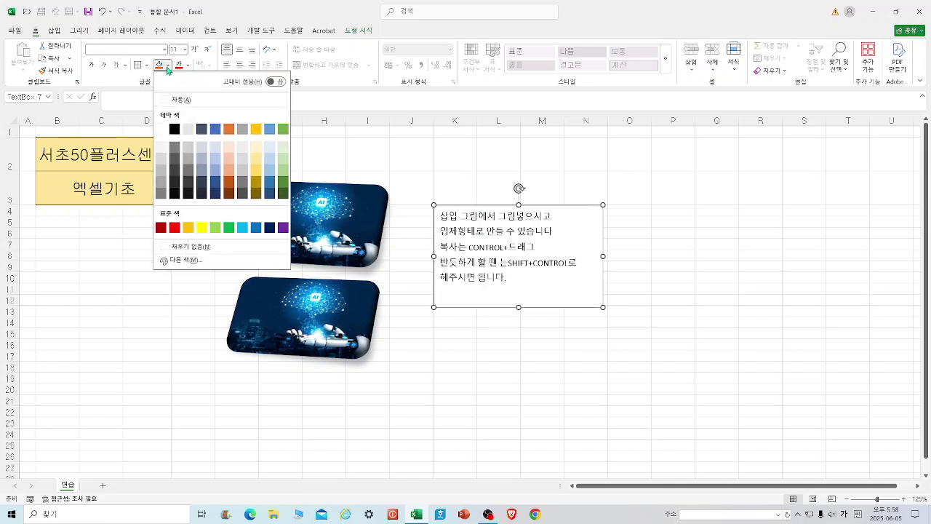
{"action": "left_click", "coordinate": [283, 159]}
{"action": "left_click_drag", "start_coordinate": [433, 205], "coordinate": [410, 167]}
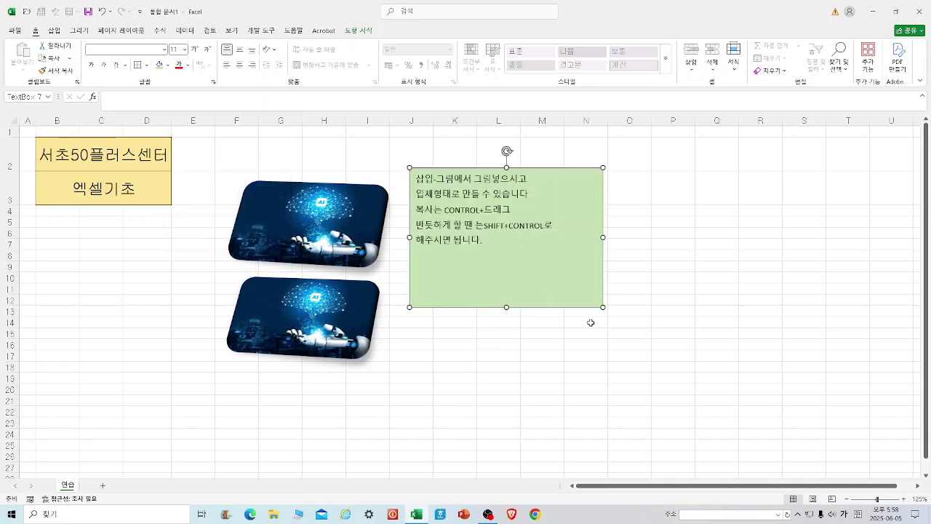
- Create a copy of the 연습 sheet and place the copy after the original
{"action": "right_click", "coordinate": [68, 486]}
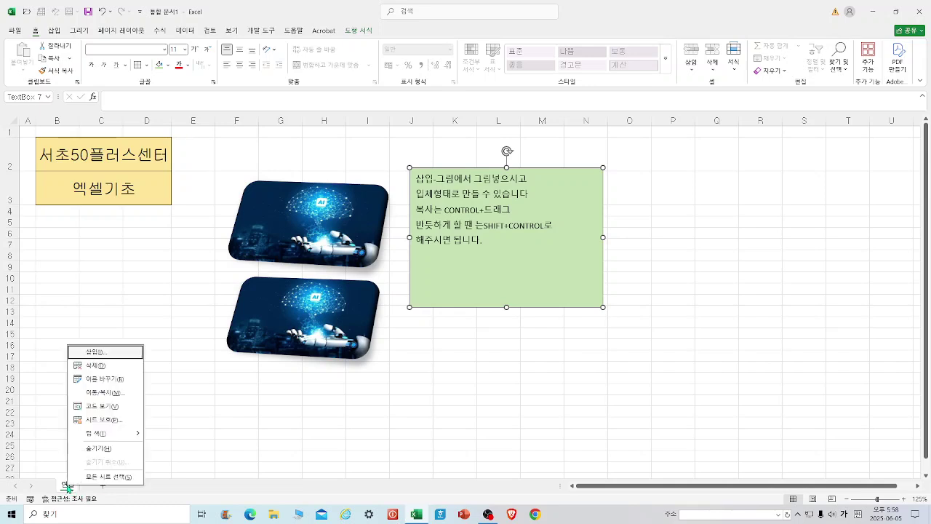
{"action": "left_click", "coordinate": [104, 394]}
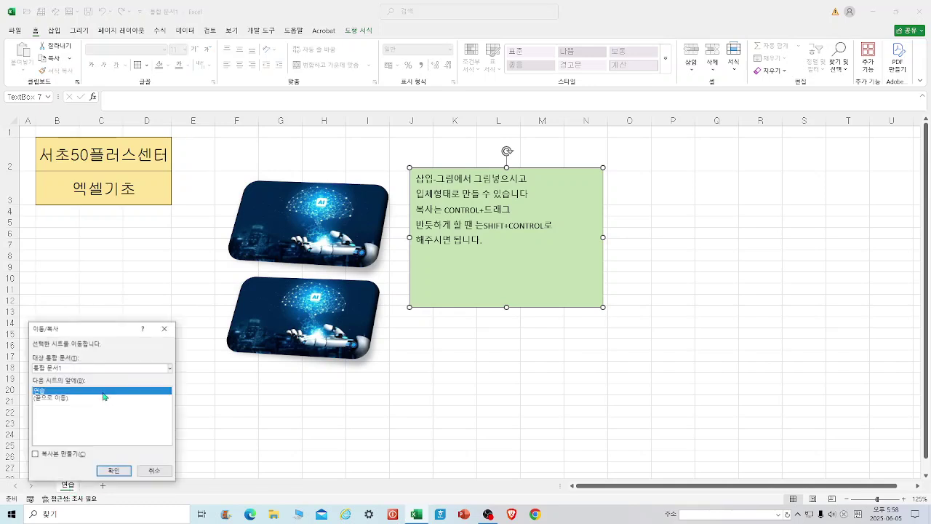
{"action": "left_click", "coordinate": [53, 457]}
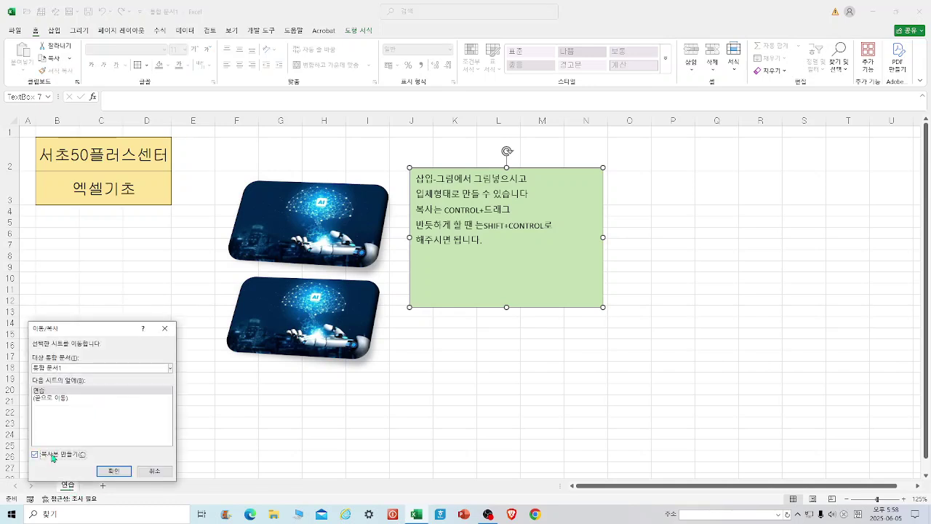
{"action": "left_click", "coordinate": [115, 471]}
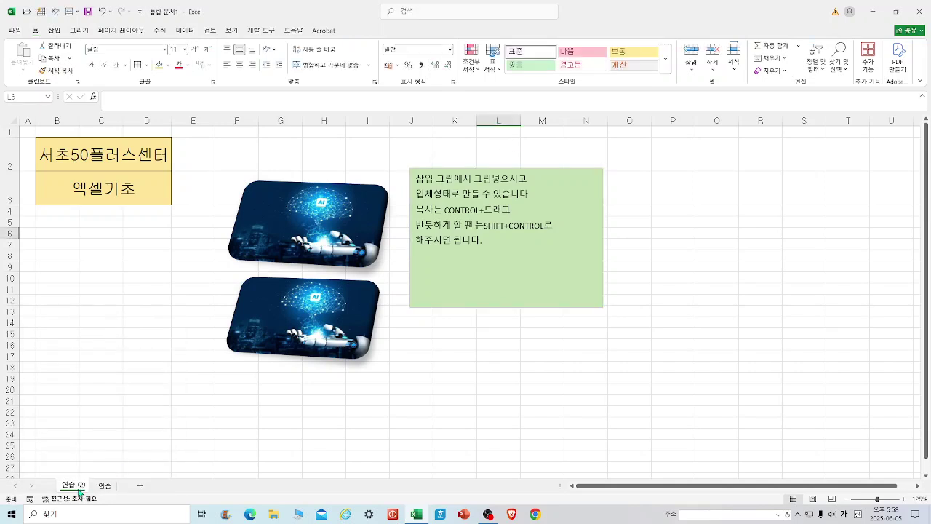
{"action": "left_click_drag", "start_coordinate": [76, 486], "coordinate": [127, 480]}
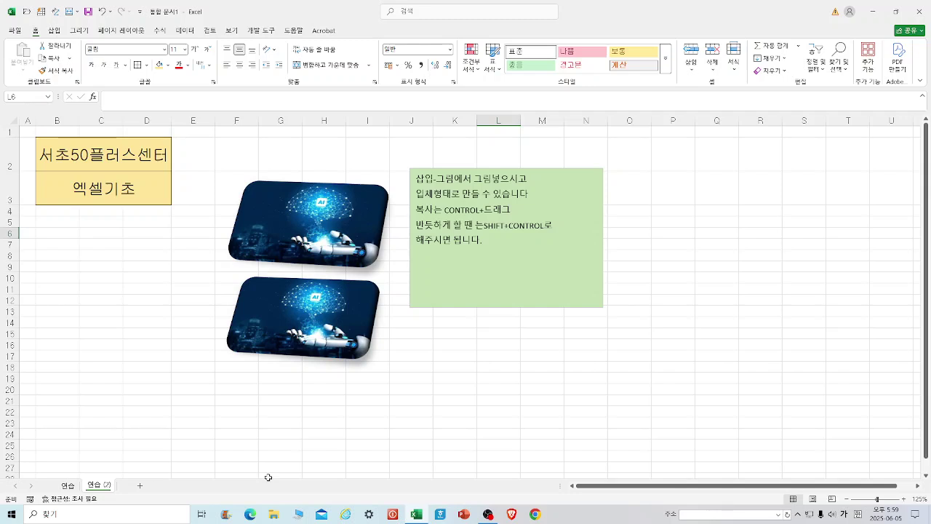
{"action": "left_click", "coordinate": [64, 489]}
{"action": "left_click", "coordinate": [97, 489]}
- Add a new sheet and enter five people's full names down cells B4 to B8
{"action": "left_click", "coordinate": [142, 486]}
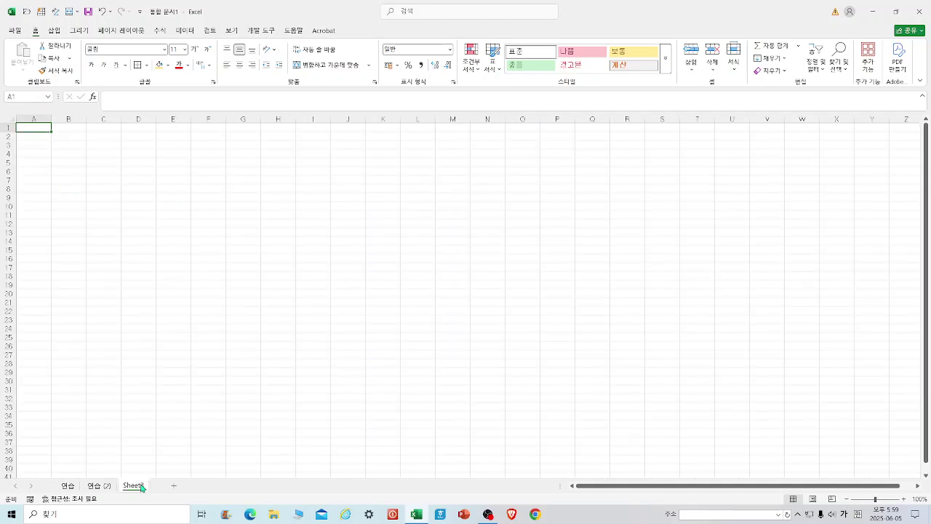
{"action": "left_click", "coordinate": [79, 153]}
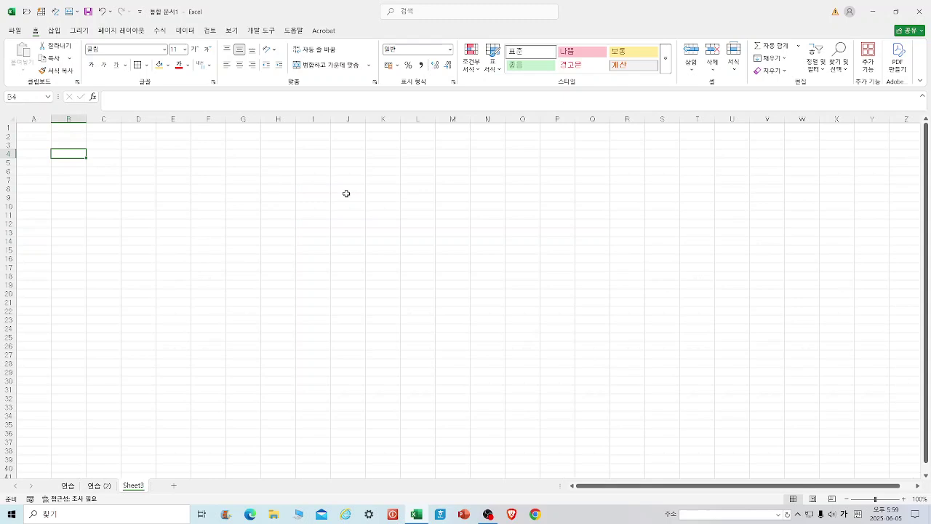
{"action": "type", "text": "김지서"}
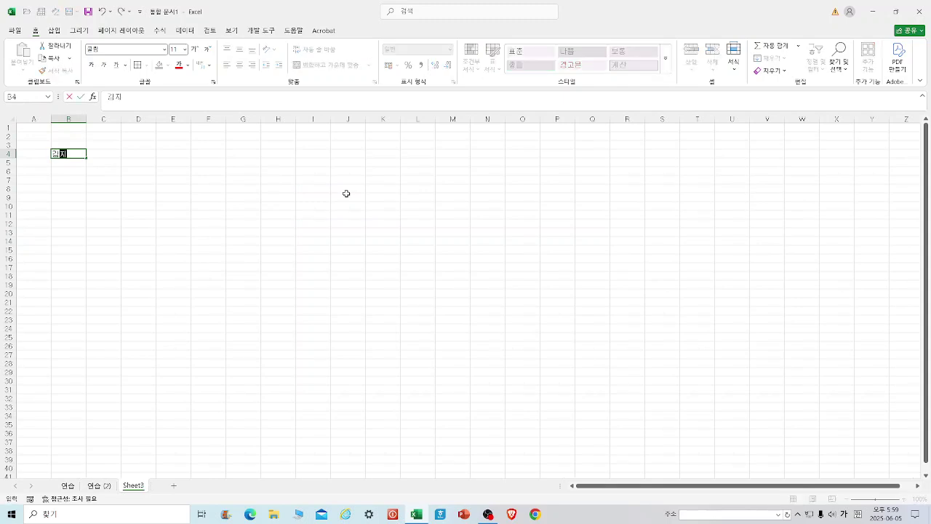
{"action": "key", "text": "Return"}
{"action": "type", "text": "이다"}
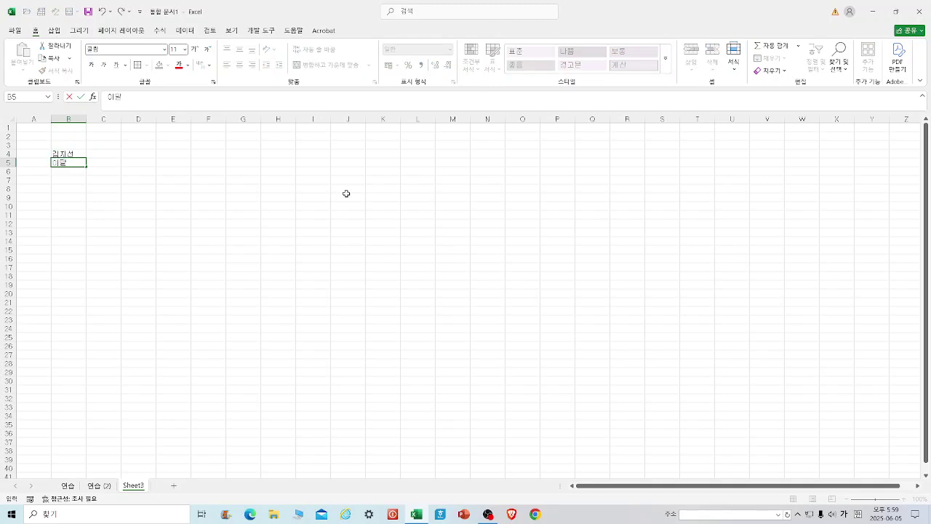
{"action": "type", "text": "여ㄴ"}
{"action": "key", "text": "Return"}
{"action": "type", "text": "가ㅇ남수"}
{"action": "key", "text": "Return"}
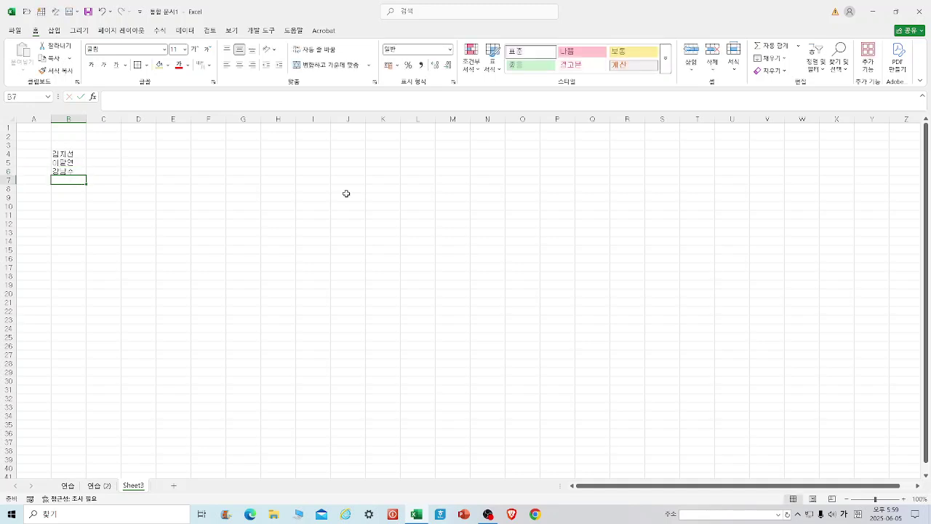
{"action": "type", "text": "드거"}
{"action": "type", "text": "만"}
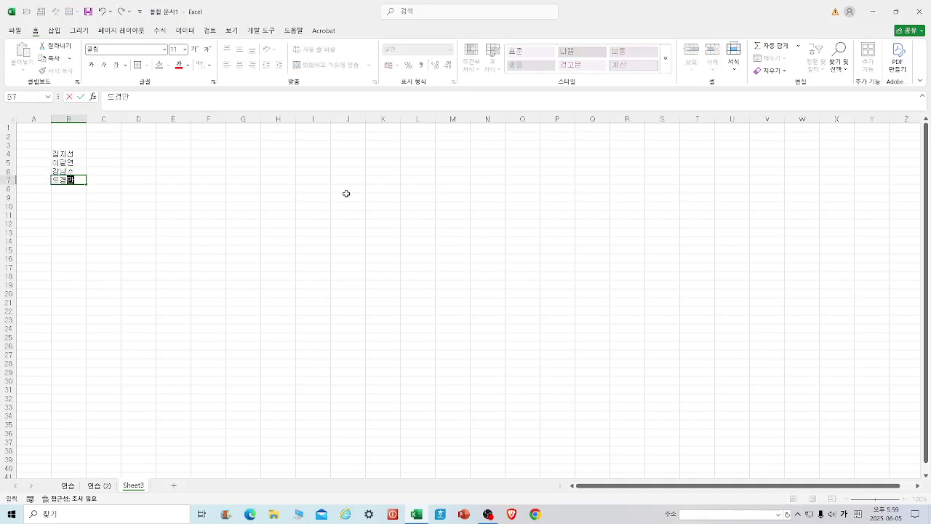
{"action": "key", "text": "Return"}
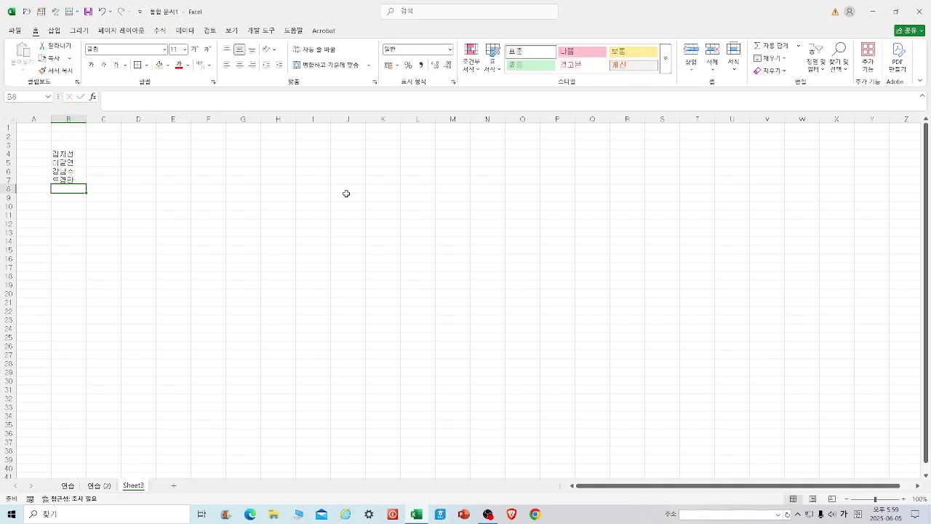
{"action": "type", "text": "최"}
{"action": "type", "text": "미거"}
{"action": "key", "text": "Return"}
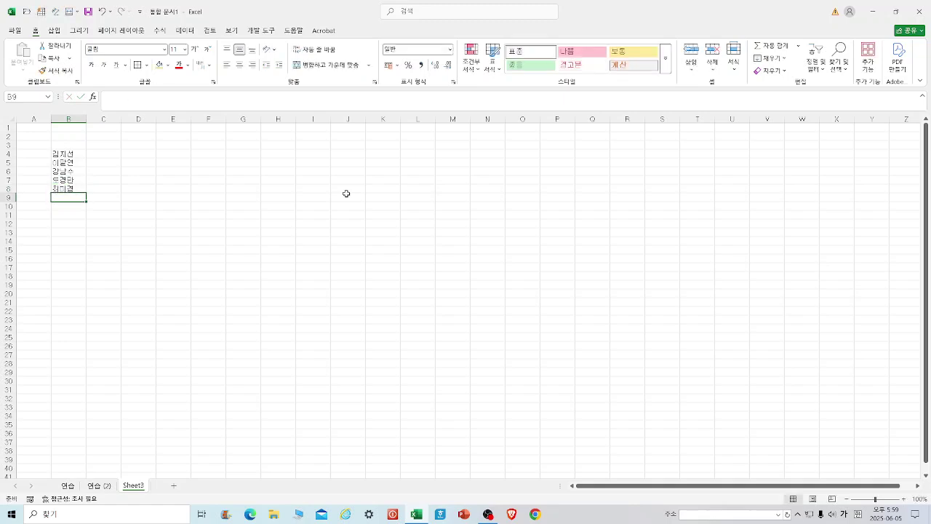
- Set the font size of range B4 to G13, including the list of names, to 20
{"action": "left_click_drag", "start_coordinate": [65, 154], "coordinate": [69, 188]}
{"action": "left_click", "coordinate": [208, 179]}
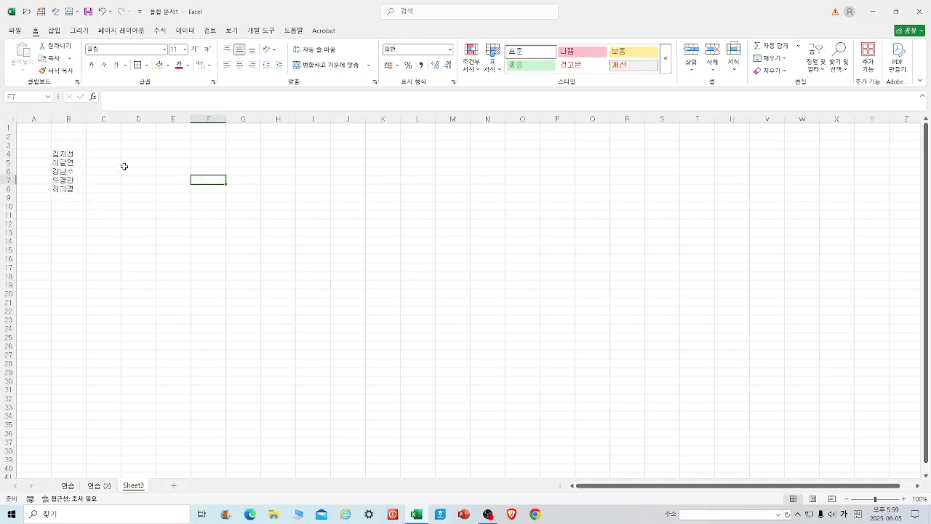
{"action": "left_click_drag", "start_coordinate": [67, 153], "coordinate": [258, 233]}
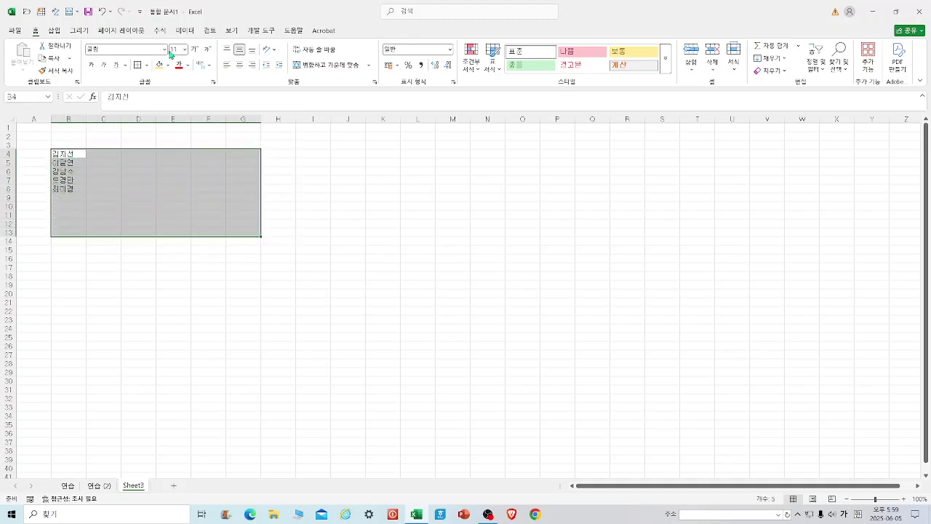
{"action": "left_click", "coordinate": [186, 49]}
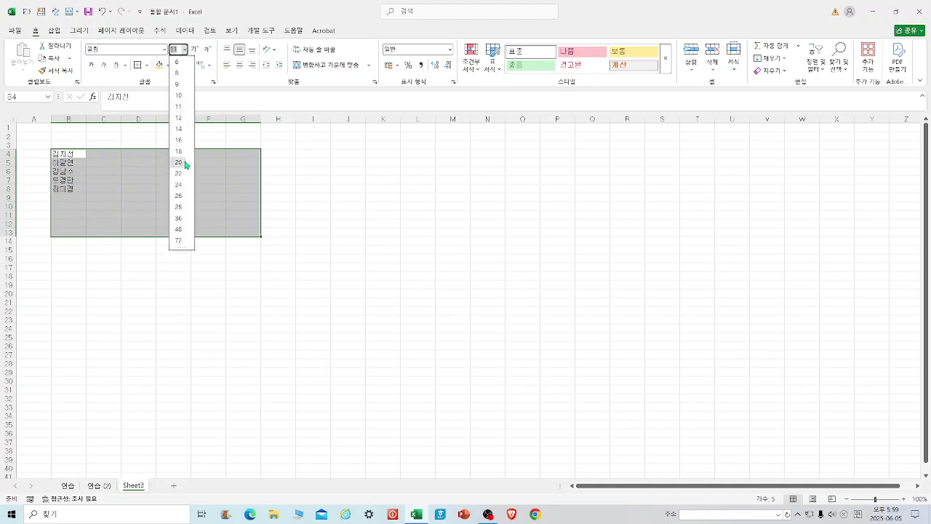
{"action": "left_click", "coordinate": [181, 162]}
{"action": "left_click", "coordinate": [466, 229]}
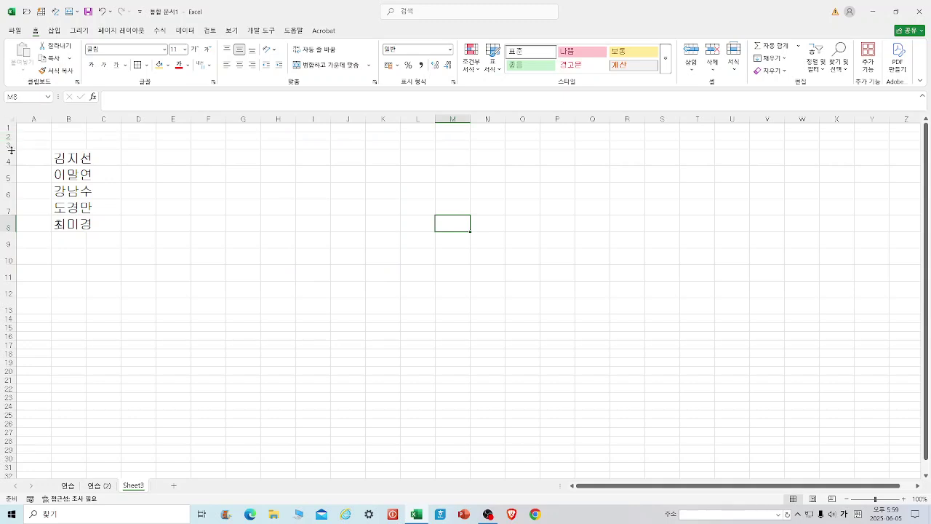
- Increase the height of row 3 and widen column B so the names fit
{"action": "left_click_drag", "start_coordinate": [14, 148], "coordinate": [14, 159]}
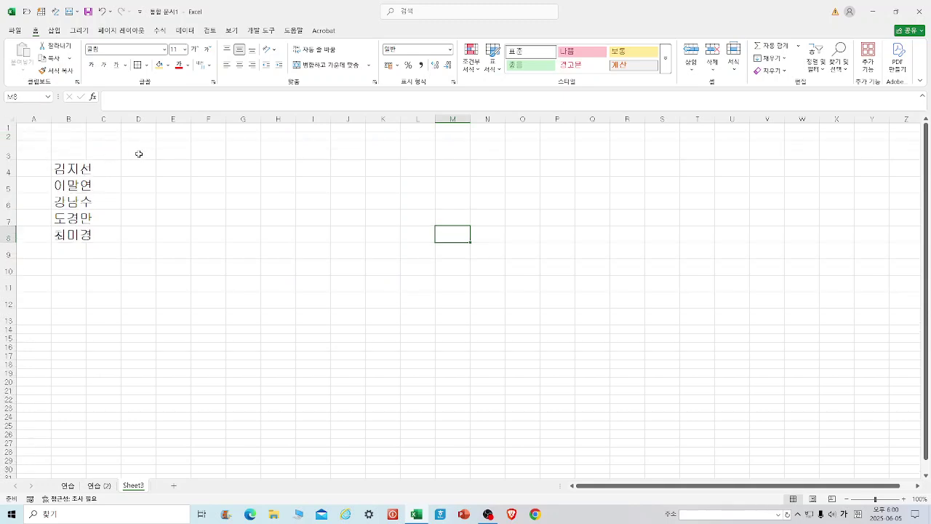
{"action": "left_click", "coordinate": [138, 154]}
{"action": "left_click_drag", "start_coordinate": [86, 119], "coordinate": [104, 119]}
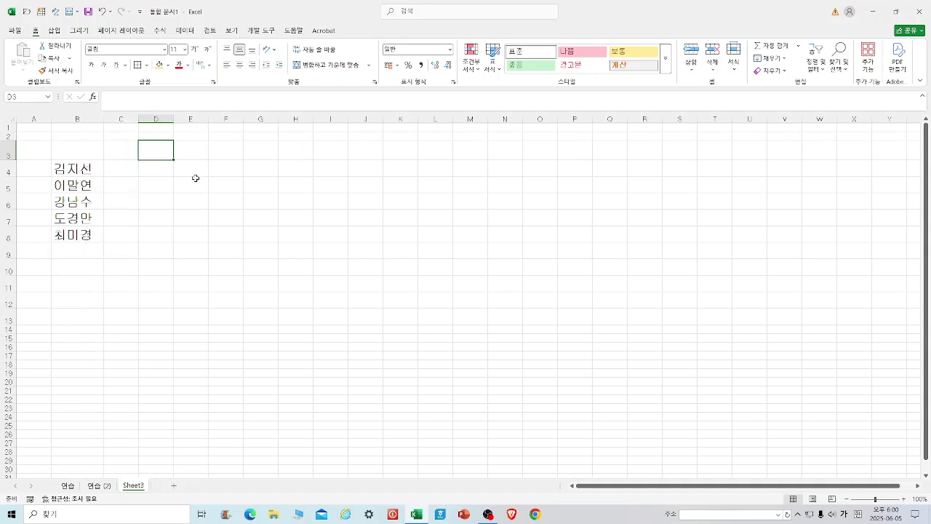
- Enter the subject headers 국어, 영어 and 수학 in cells C3 to E3
{"action": "left_click", "coordinate": [121, 148]}
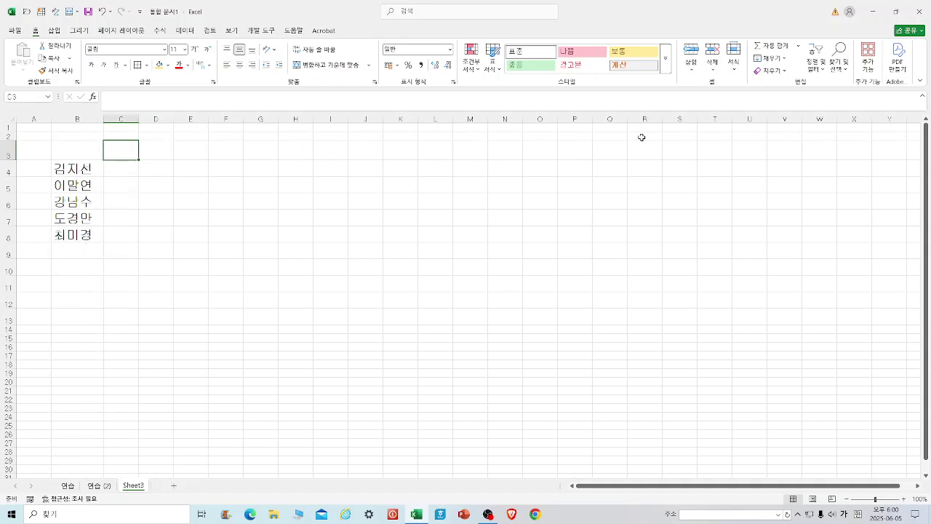
{"action": "type", "text": "ㄱ"}
{"action": "type", "text": "국어"}
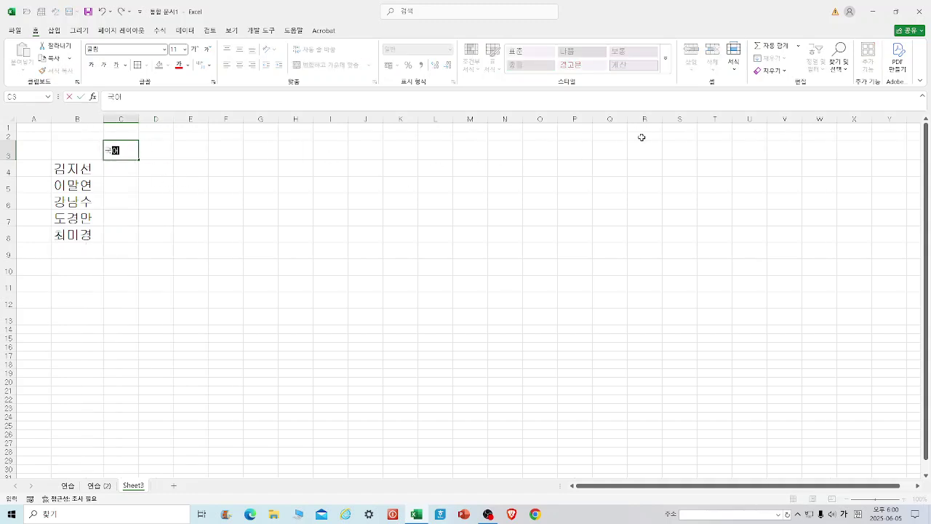
{"action": "key", "text": "Tab"}
{"action": "type", "text": "영어"}
{"action": "key", "text": "Tab"}
{"action": "type", "text": "수학"}
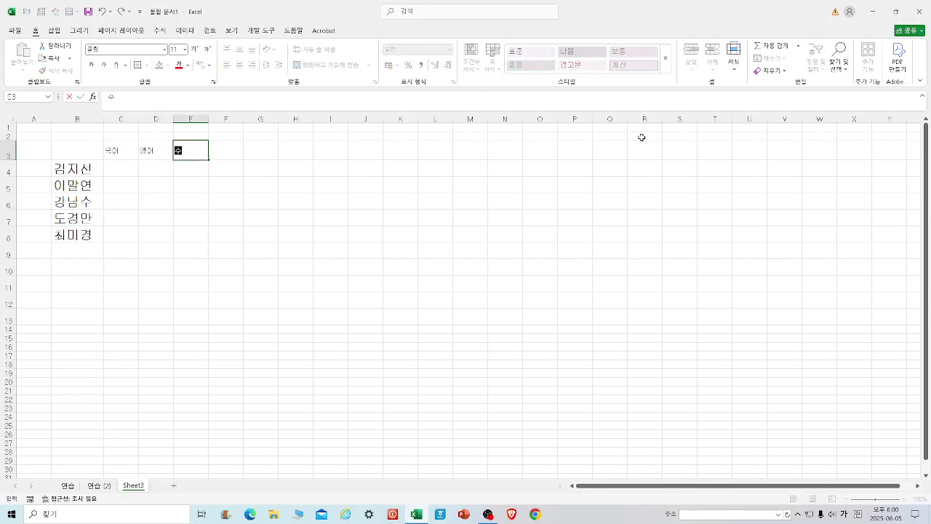
{"action": "key", "text": "Tab"}
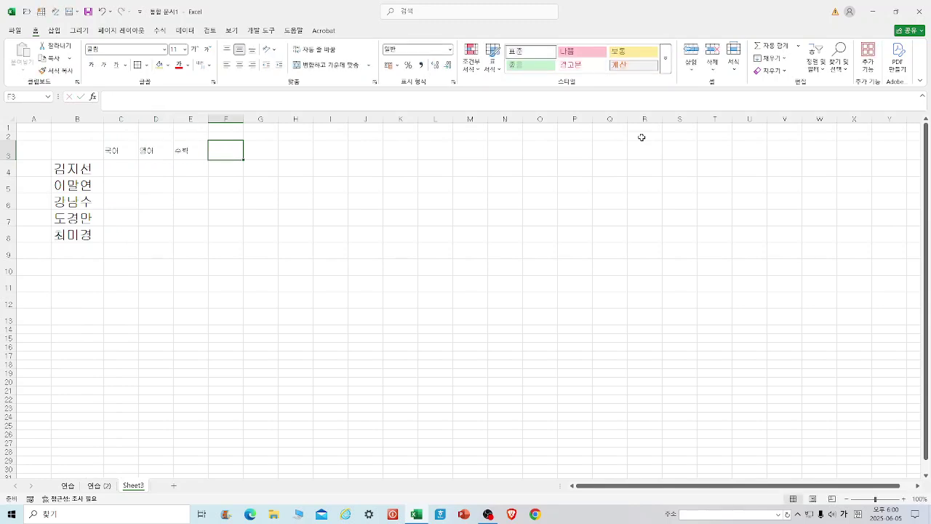
{"action": "key", "text": "alt+j"}
{"action": "key", "text": "i"}
{"action": "key", "text": "Tab"}
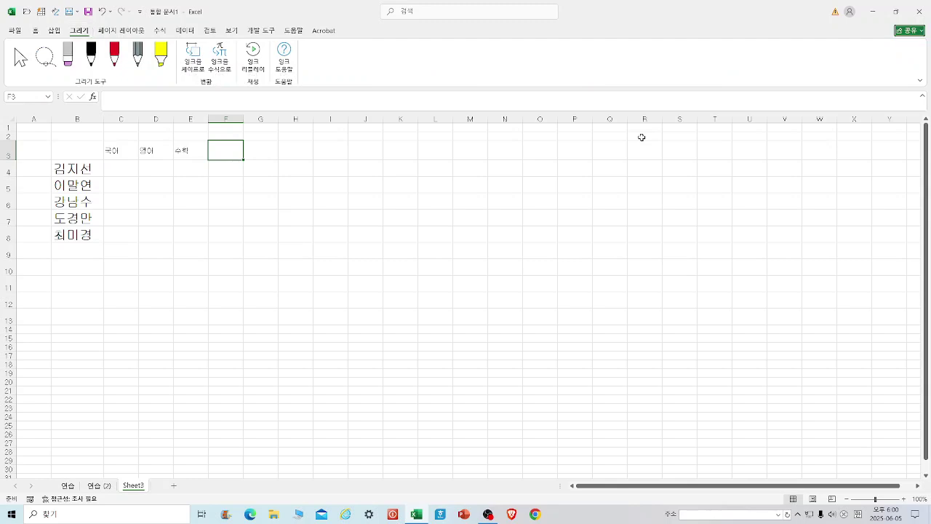
- Enter the headers 컴퓨터, 합계, 평균, 최대값 and 최소값 in cells F3 to J3
{"action": "left_click", "coordinate": [225, 152]}
{"action": "type", "text": "=ㅓㅁㅍ"}
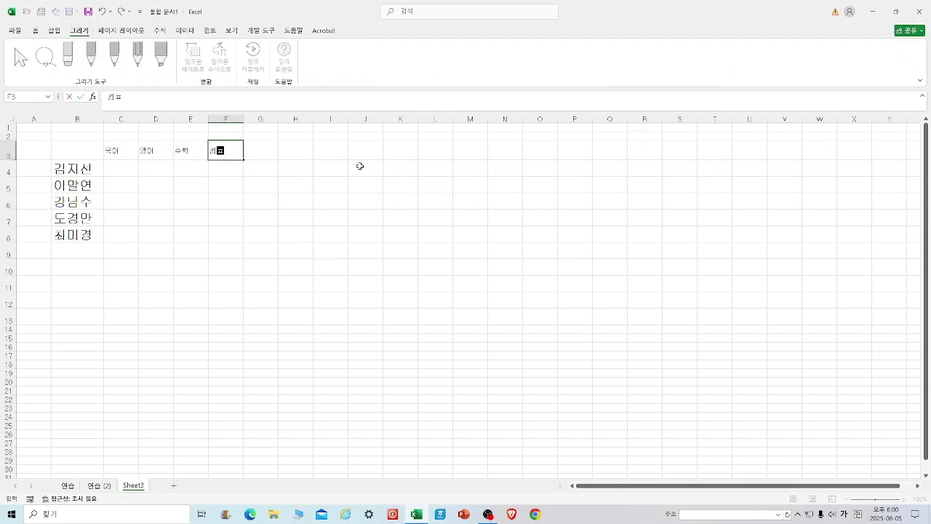
{"action": "type", "text": "ㅠㅌㅓ"}
{"action": "key", "text": "Tab"}
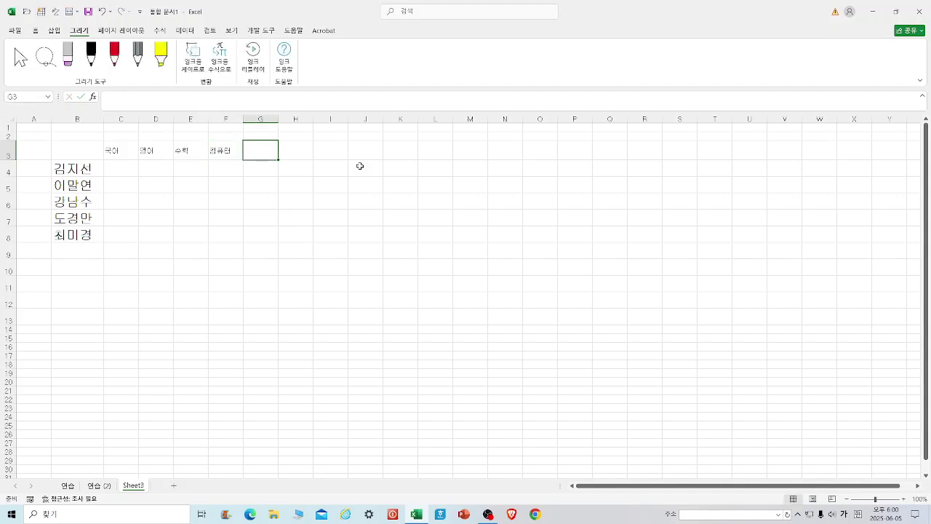
{"action": "type", "text": "ㅊㅗㅣㄱ"}
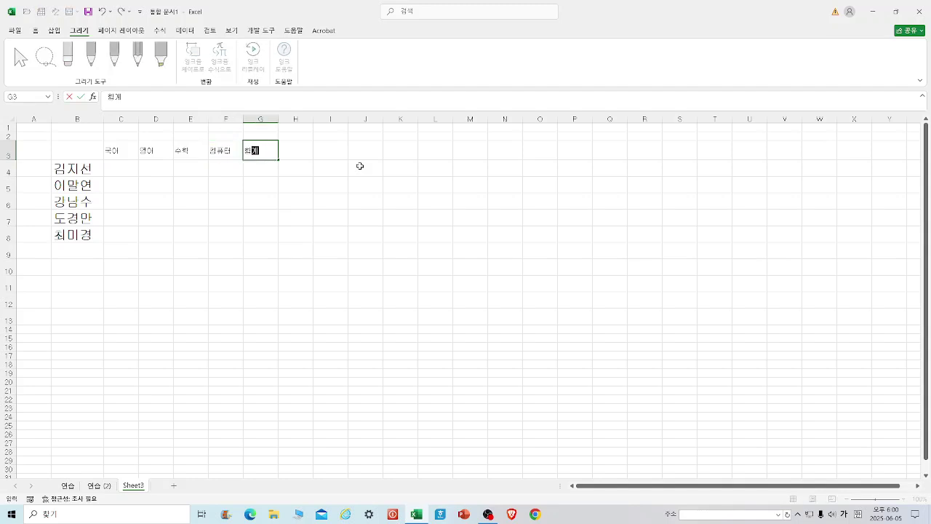
{"action": "key", "text": "Tab"}
{"action": "type", "text": "ㅇㅕㄴㄱㅠㄴ"}
{"action": "key", "text": "Tab"}
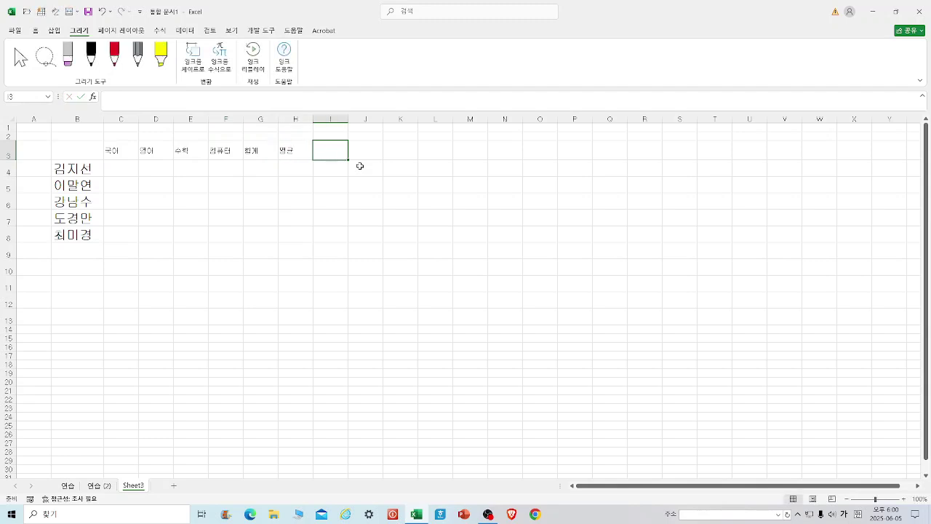
{"action": "type", "text": "ㅊㅗㅣㄷㅐㄱㅏㅂㅅ"}
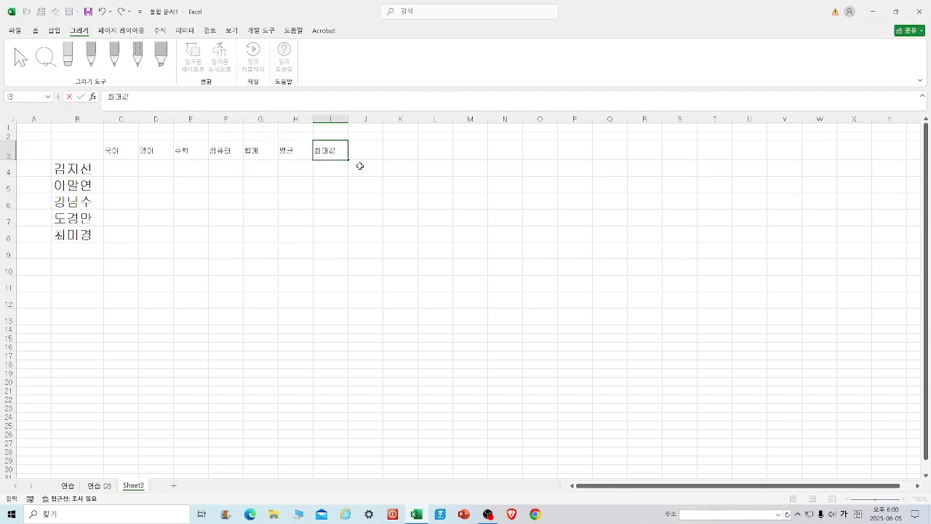
{"action": "key", "text": "Tab"}
{"action": "type", "text": "ㅊㅗㅣㅅㅗㄱㅏㅂㅅ"}
{"action": "key", "text": "Tab"}
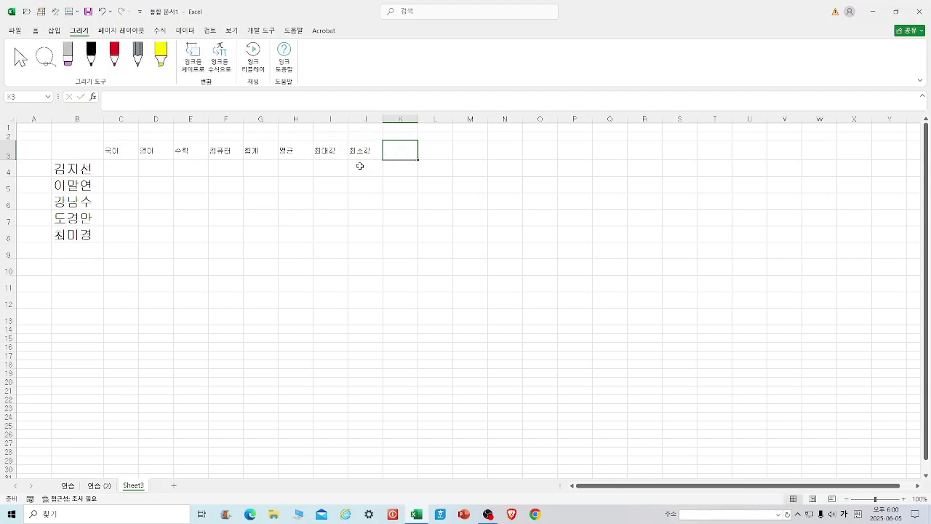
- Copy the formatting of the name in B4 onto range C3 to J8 with Format Painter
{"action": "left_click", "coordinate": [70, 171]}
{"action": "left_click", "coordinate": [34, 31]}
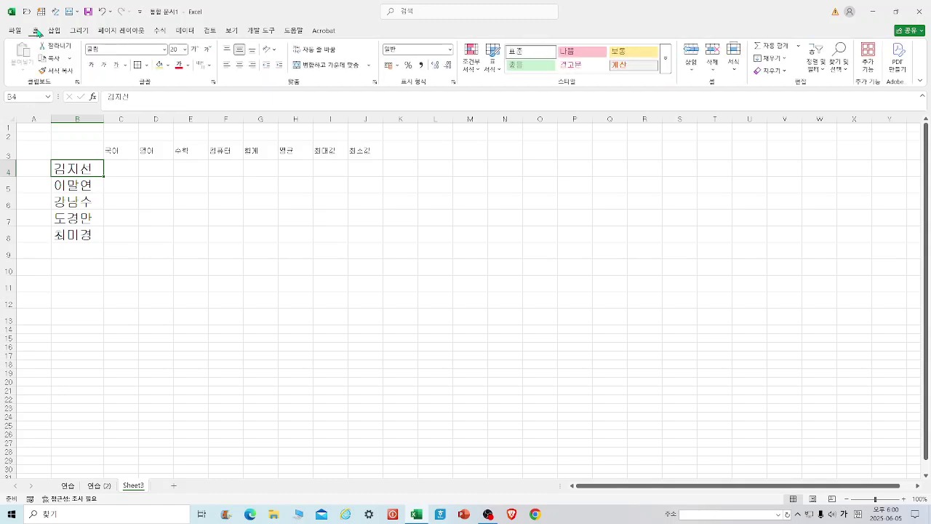
{"action": "left_click", "coordinate": [57, 71]}
{"action": "mouse_move", "coordinate": [117, 149]}
{"action": "left_mouse_down"}
{"action": "mouse_move", "coordinate": [369, 170]}
{"action": "mouse_move", "coordinate": [384, 235]}
{"action": "left_mouse_up"}
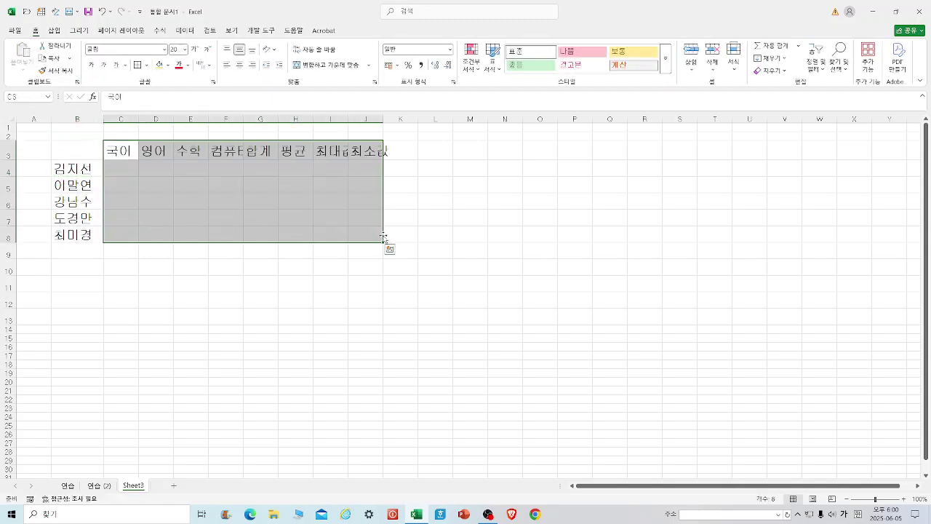
{"action": "left_click", "coordinate": [470, 154]}
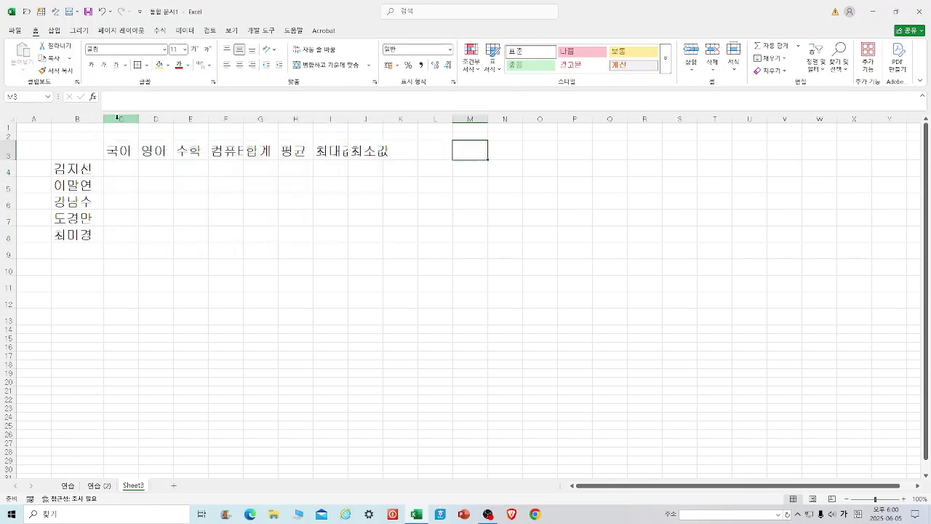
- Widen columns C to J equally to fit the headers and apply all borders to B3 to J8
{"action": "left_click_drag", "start_coordinate": [116, 118], "coordinate": [390, 119]}
{"action": "left_click", "coordinate": [476, 211]}
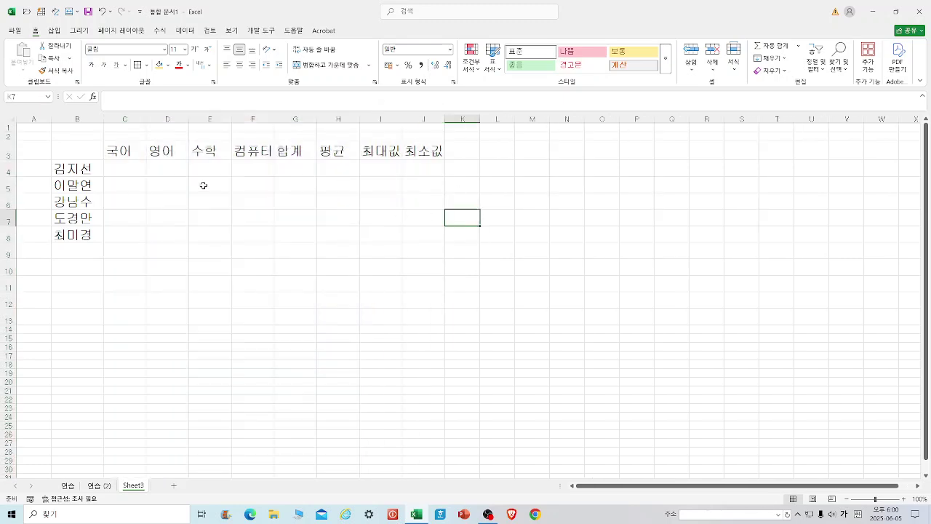
{"action": "left_click_drag", "start_coordinate": [85, 153], "coordinate": [415, 230]}
{"action": "left_click", "coordinate": [142, 67]}
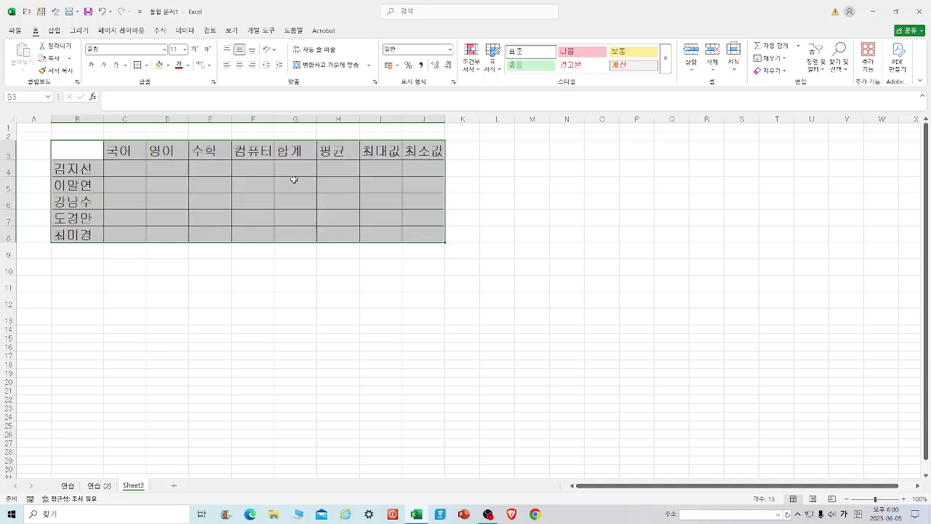
{"action": "left_click", "coordinate": [410, 290]}
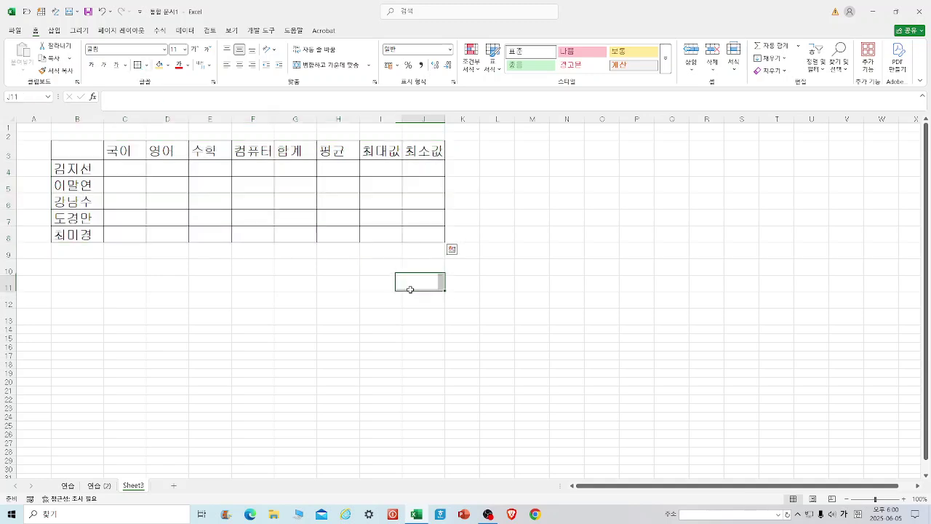
- Enter the first person's scores 80, 90, 75 and 90 in cells C4 to F4
{"action": "left_click", "coordinate": [133, 173]}
{"action": "type", "text": "80"}
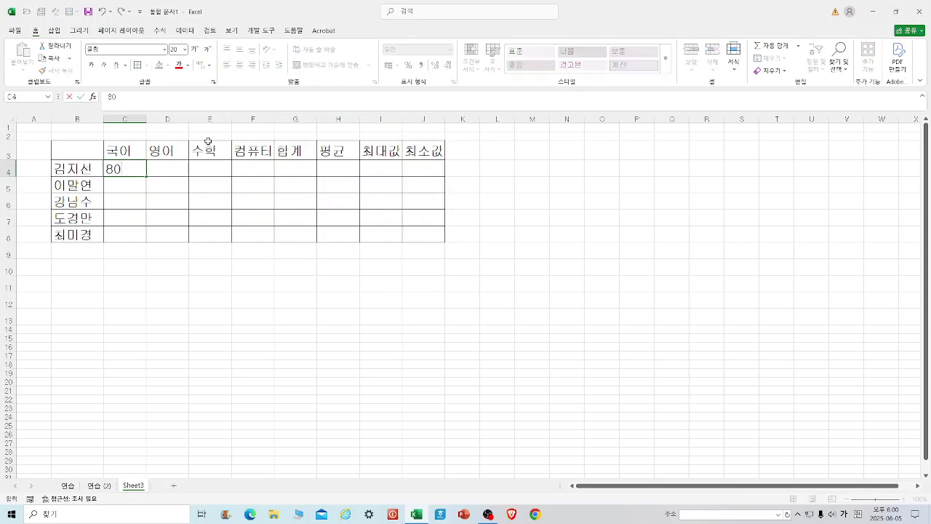
{"action": "key", "text": "Tab"}
{"action": "type", "text": "90"}
{"action": "key", "text": "Tab"}
{"action": "type", "text": "75"}
{"action": "key", "text": "Tab"}
{"action": "type", "text": "90"}
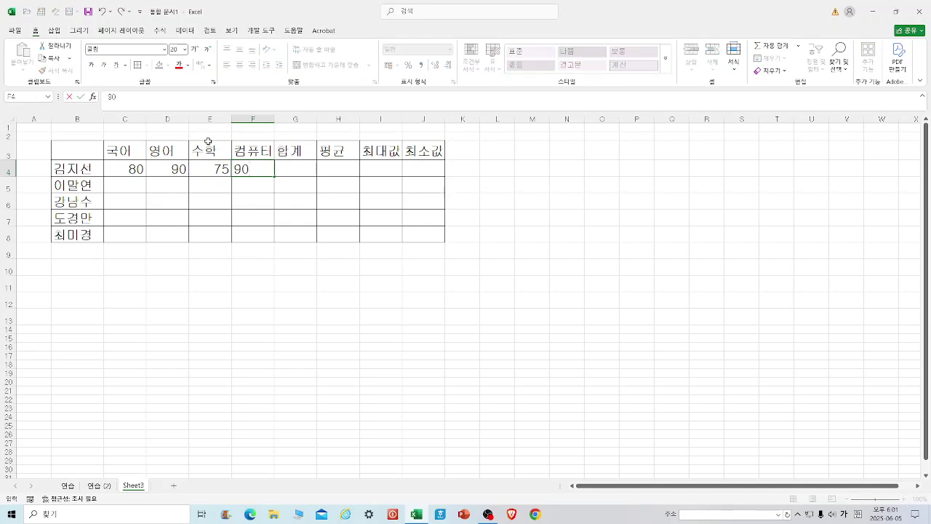
- Enter the second person's scores 75, 80, 85 and 85 in cells C5 to F5
{"action": "left_click", "coordinate": [136, 184]}
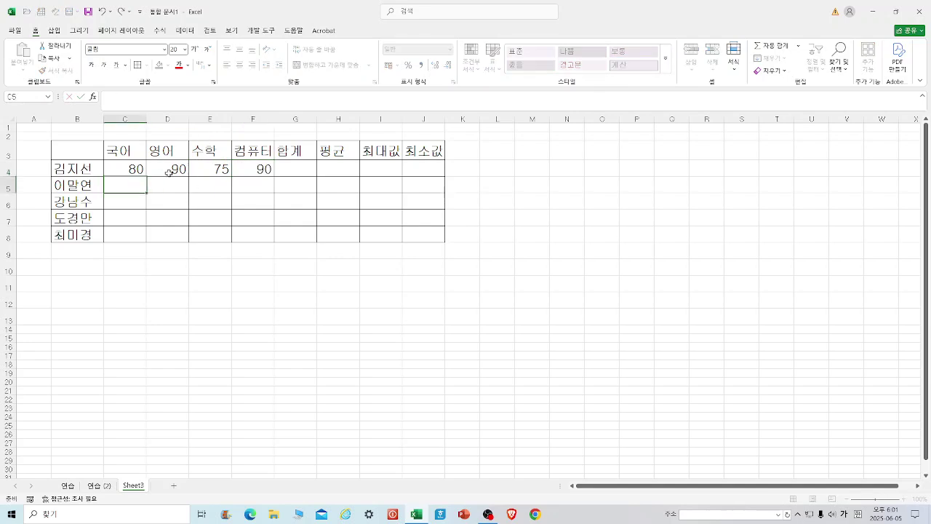
{"action": "type", "text": "75"}
{"action": "key", "text": "Tab"}
{"action": "type", "text": "80"}
{"action": "key", "text": "Tab"}
{"action": "type", "text": "85"}
{"action": "key", "text": "Tab"}
{"action": "type", "text": "85"}
{"action": "key", "text": "Return"}
- Enter the third person's scores 80, 95, 70 and 60 in cells C6 to F6, and change the score in E5 to 65
{"action": "type", "text": "80"}
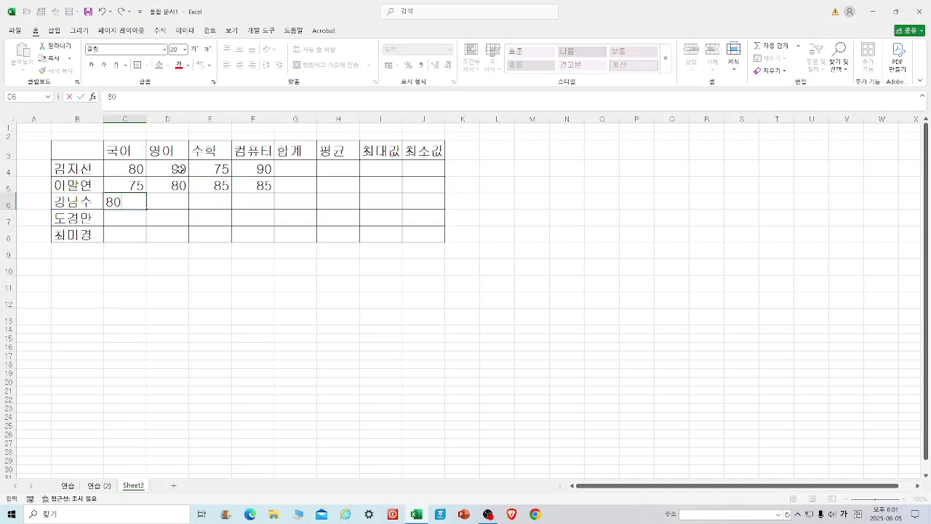
{"action": "key", "text": "Tab"}
{"action": "type", "text": "95"}
{"action": "key", "text": "Tab"}
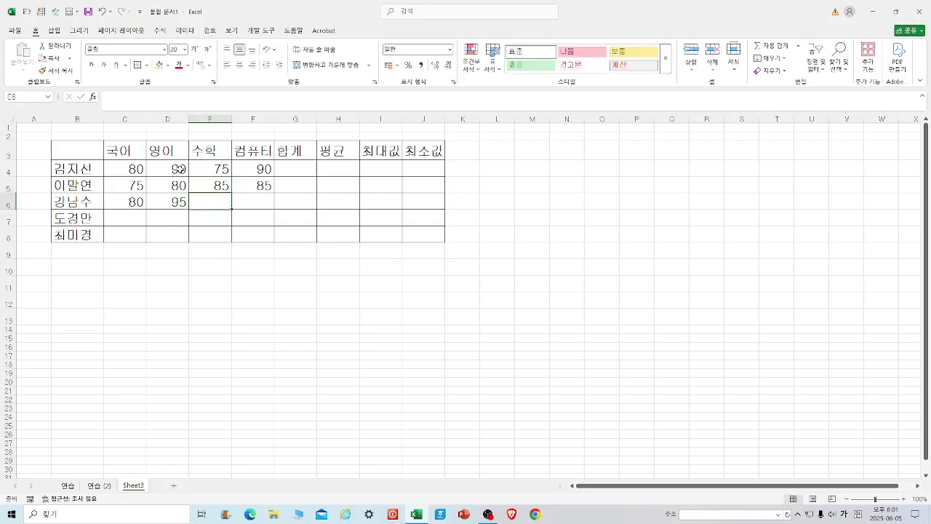
{"action": "type", "text": "70"}
{"action": "key", "text": "Tab"}
{"action": "type", "text": "60"}
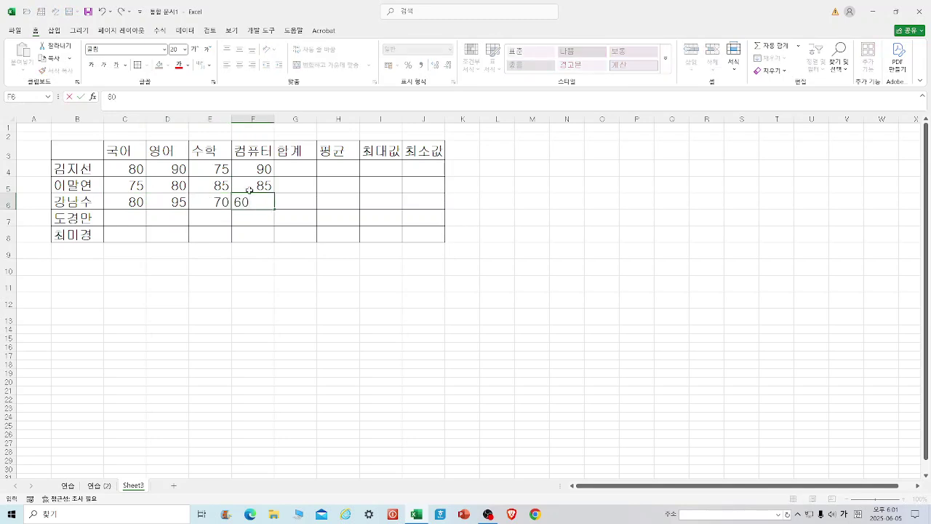
{"action": "left_click", "coordinate": [221, 186]}
{"action": "type", "text": "65"}
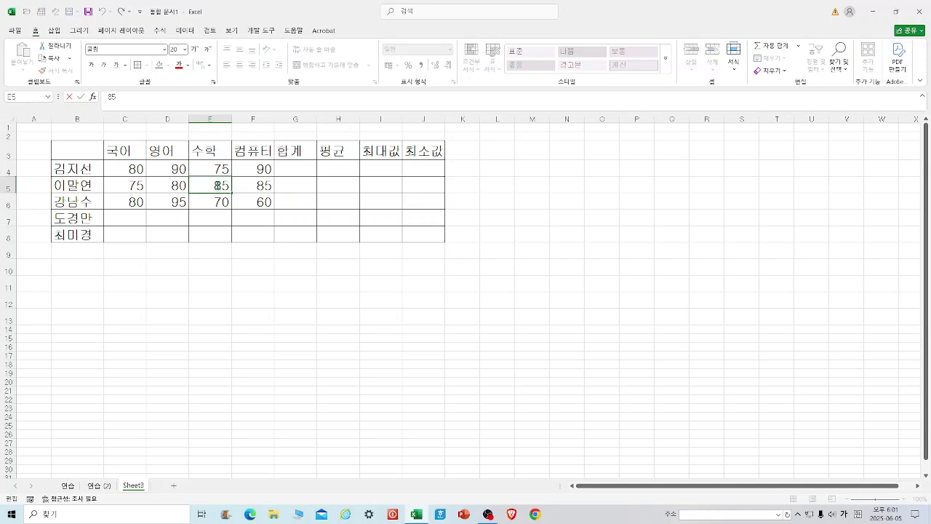
- Enter the fourth person's scores 60, 65, 75 and 80 in cells C7 to F7
{"action": "left_click", "coordinate": [130, 217]}
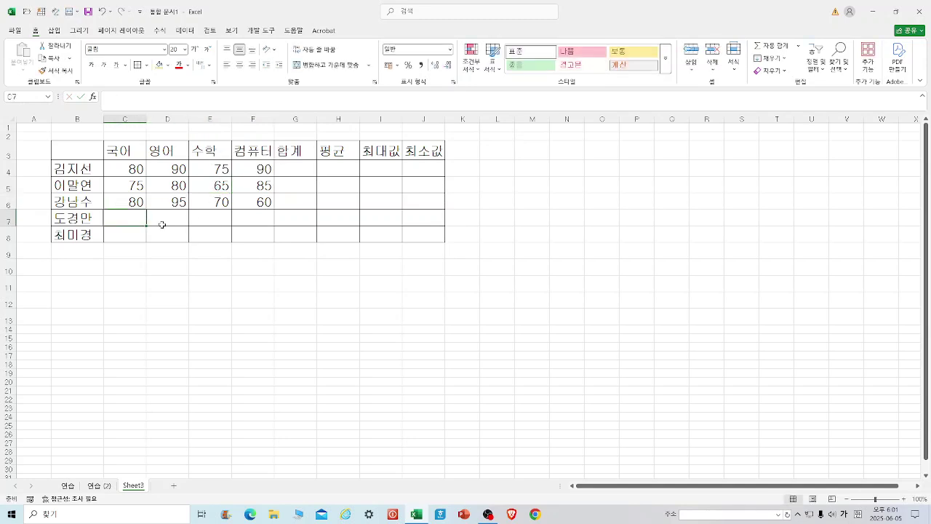
{"action": "type", "text": "60"}
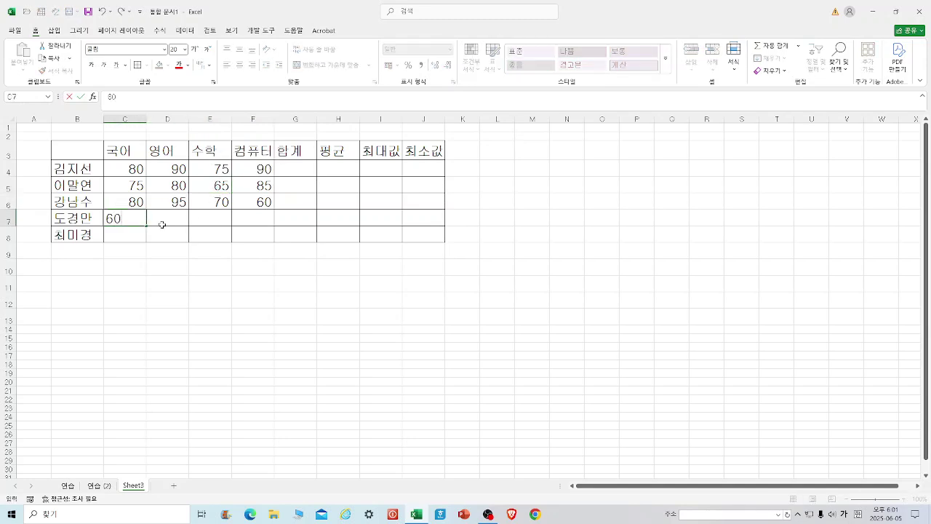
{"action": "key", "text": "Tab"}
{"action": "type", "text": "65"}
{"action": "key", "text": "Tab"}
{"action": "type", "text": "75"}
{"action": "key", "text": "Tab"}
{"action": "type", "text": "80"}
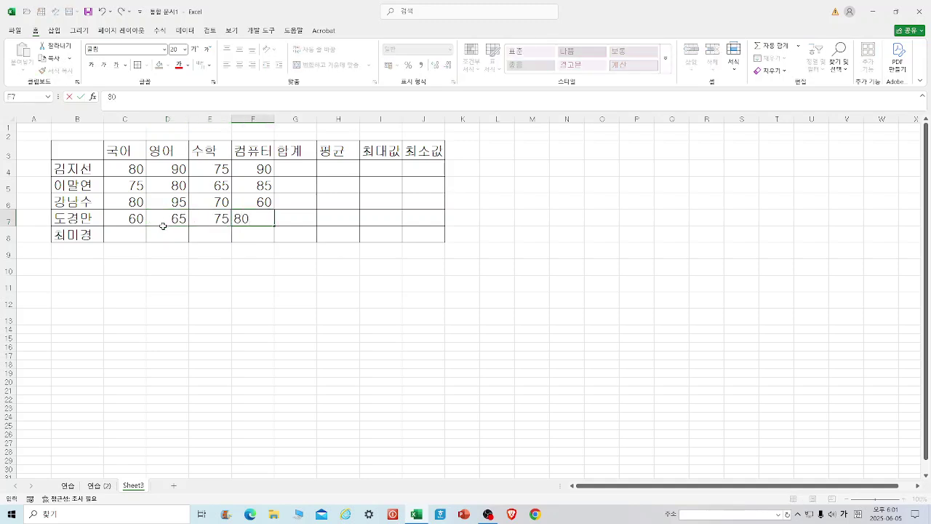
{"action": "key", "text": "Return"}
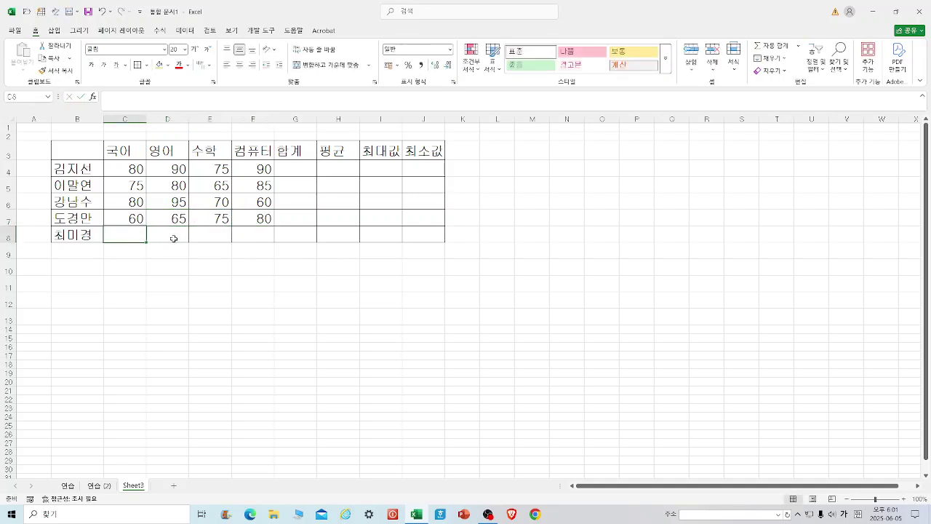
- Enter the fifth person's scores 85, 65, 75 and 80 in cells C8 to F8
{"action": "type", "text": "85"}
{"action": "key", "text": "Tab"}
{"action": "type", "text": "65"}
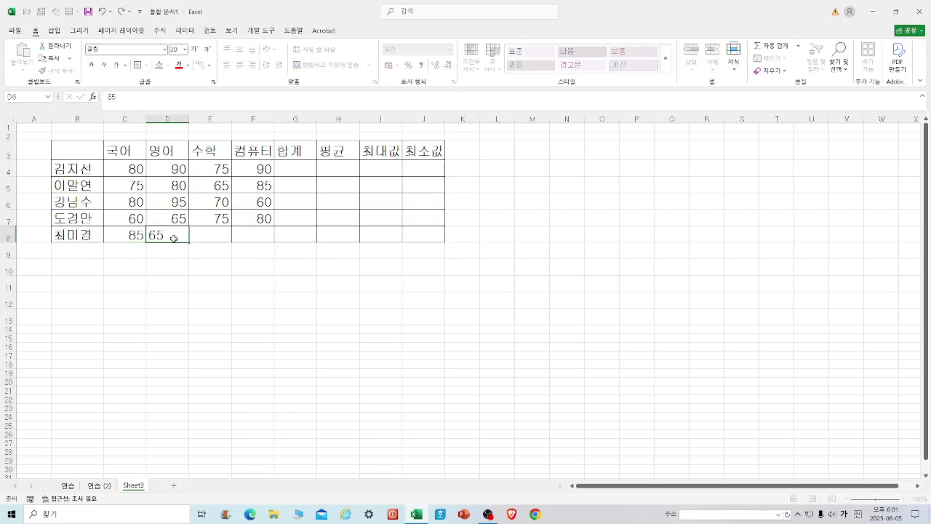
{"action": "key", "text": "Tab"}
{"action": "type", "text": "7"}
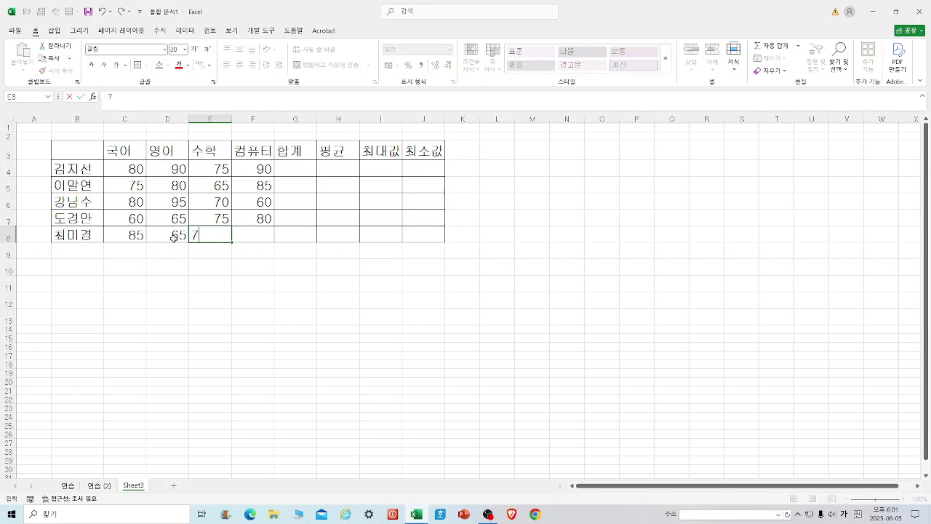
{"action": "type", "text": "5"}
{"action": "key", "text": "Tab"}
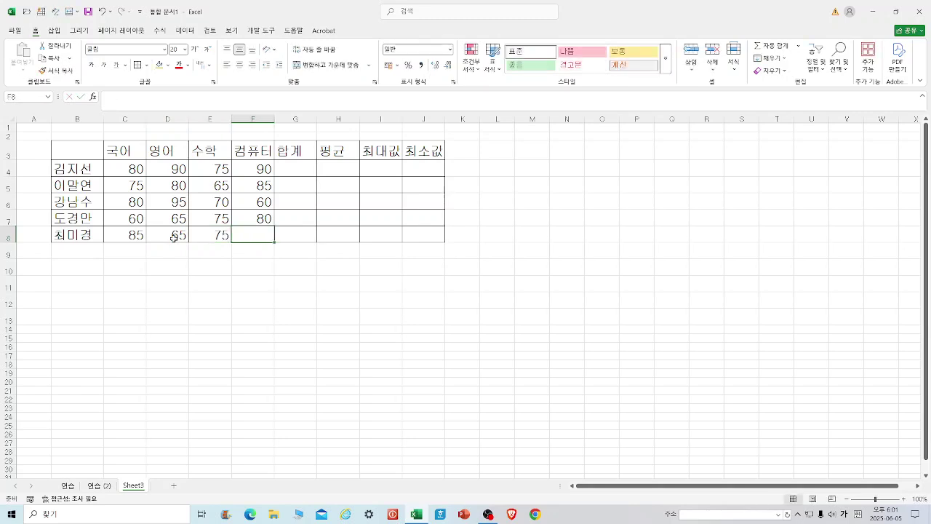
{"action": "type", "text": "8"}
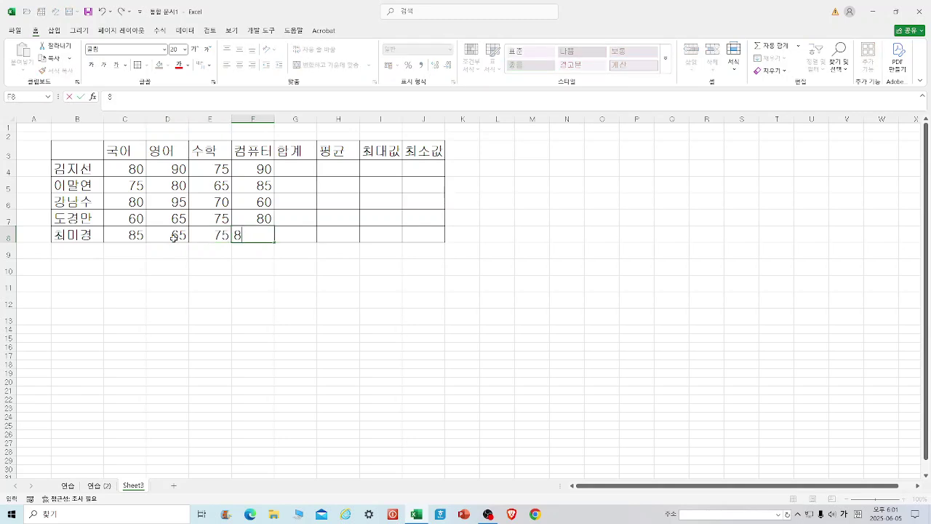
{"action": "type", "text": "0"}
{"action": "left_click", "coordinate": [466, 330]}
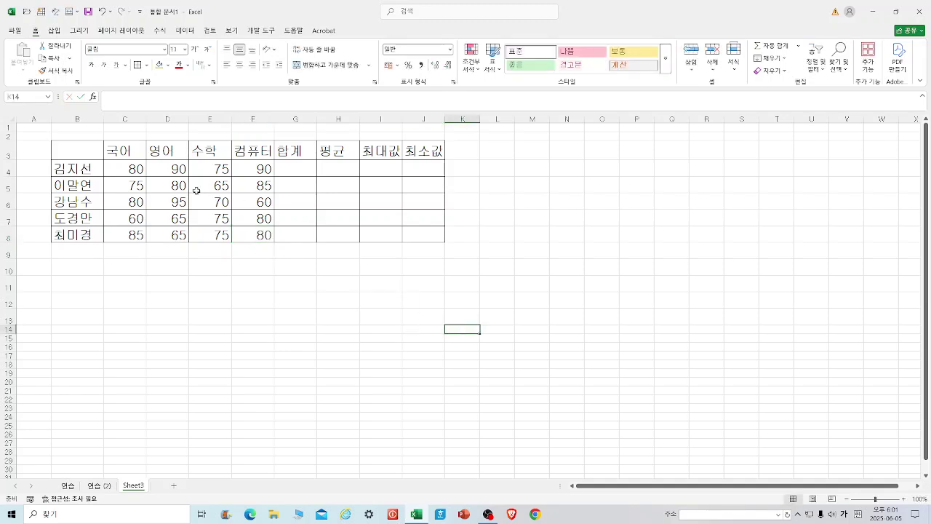
- Fill the 합계 cells G4 to G8 with the AutoSum totals of each person's scores in columns C to F
{"action": "left_click_drag", "start_coordinate": [137, 170], "coordinate": [286, 232]}
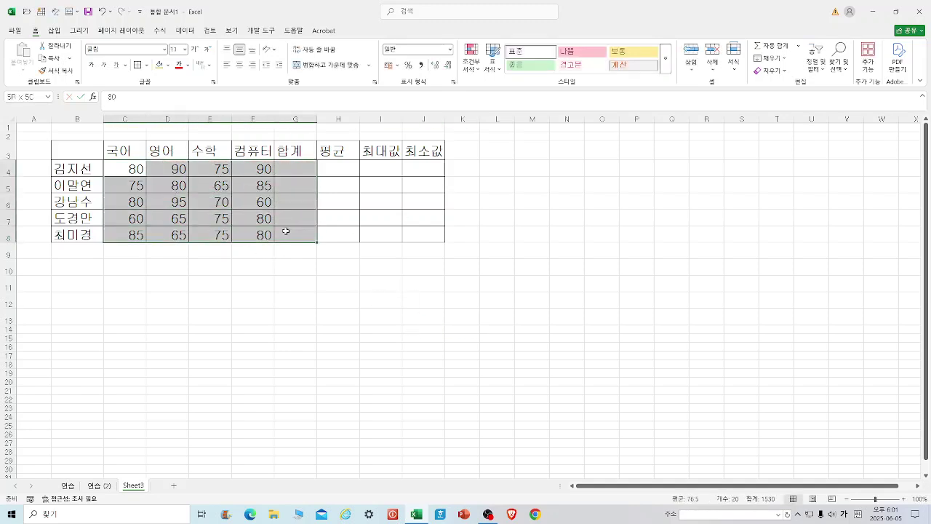
{"action": "left_click", "coordinate": [770, 50]}
{"action": "left_click", "coordinate": [691, 197]}
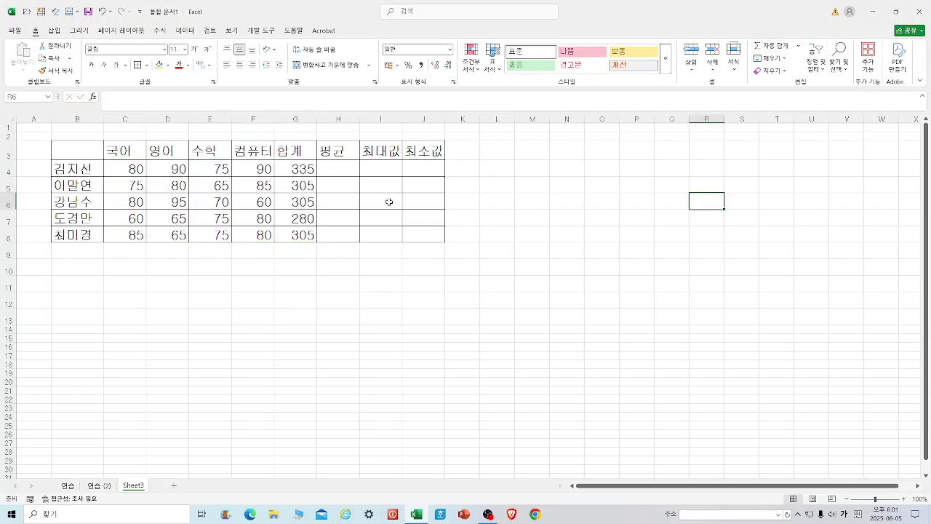
- Calculate the average of C4:F4 in H4 and fill the formula down to H8
{"action": "left_click", "coordinate": [333, 167]}
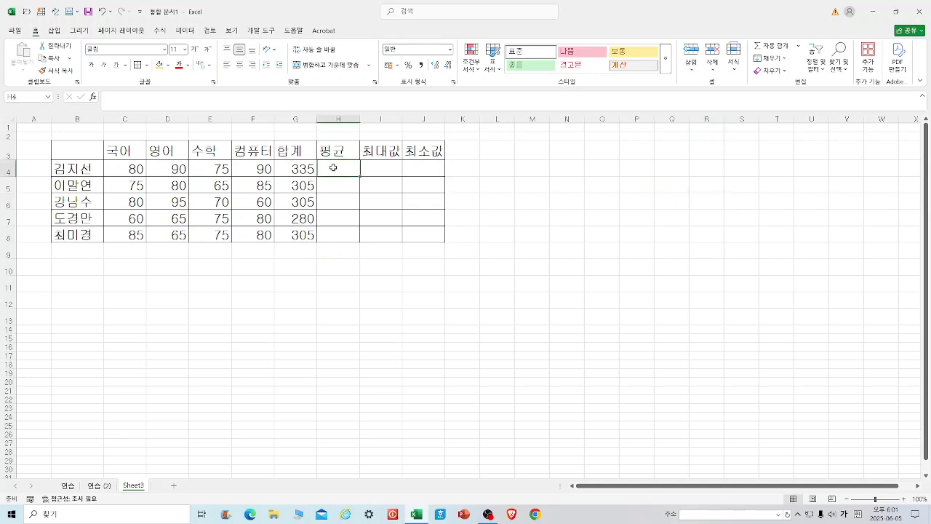
{"action": "left_click", "coordinate": [799, 48]}
{"action": "left_click", "coordinate": [784, 72]}
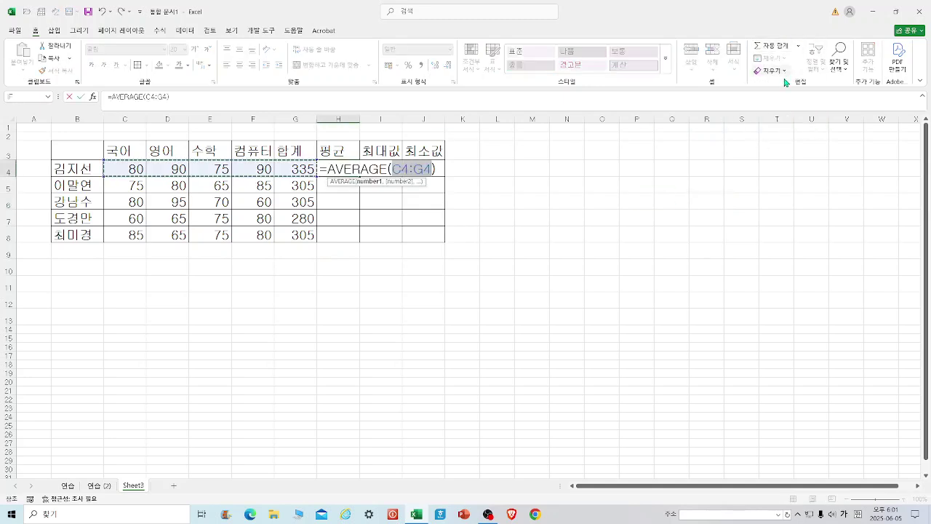
{"action": "left_click_drag", "start_coordinate": [116, 168], "coordinate": [245, 169]}
{"action": "key", "text": "Return"}
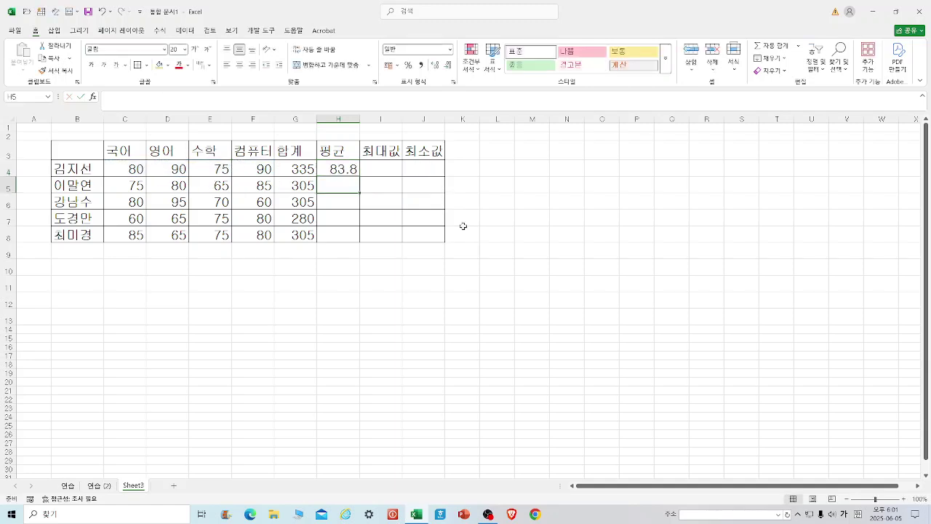
{"action": "left_click", "coordinate": [342, 169]}
{"action": "left_click_drag", "start_coordinate": [359, 176], "coordinate": [364, 245]}
{"action": "left_click", "coordinate": [616, 243]}
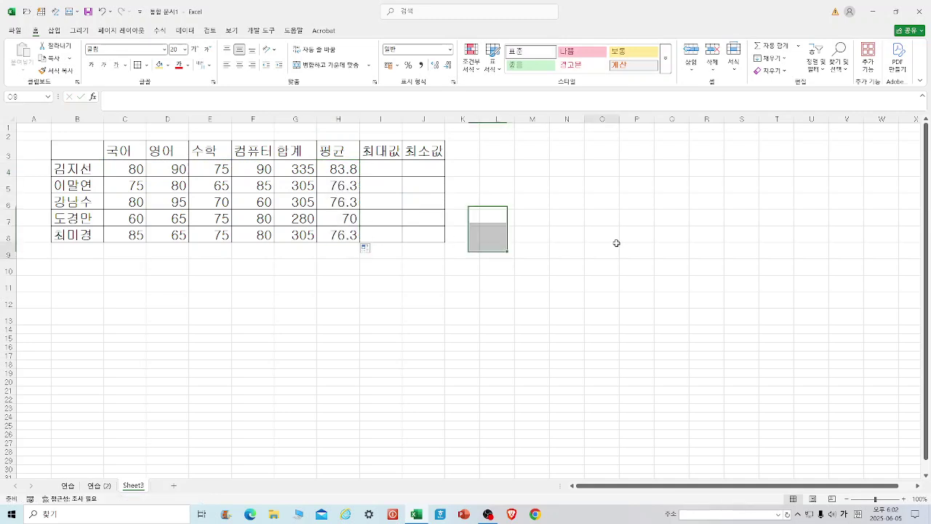
- Reduce the averages in H4 to H8 to zero displayed decimal places
{"action": "left_click_drag", "start_coordinate": [338, 169], "coordinate": [343, 232]}
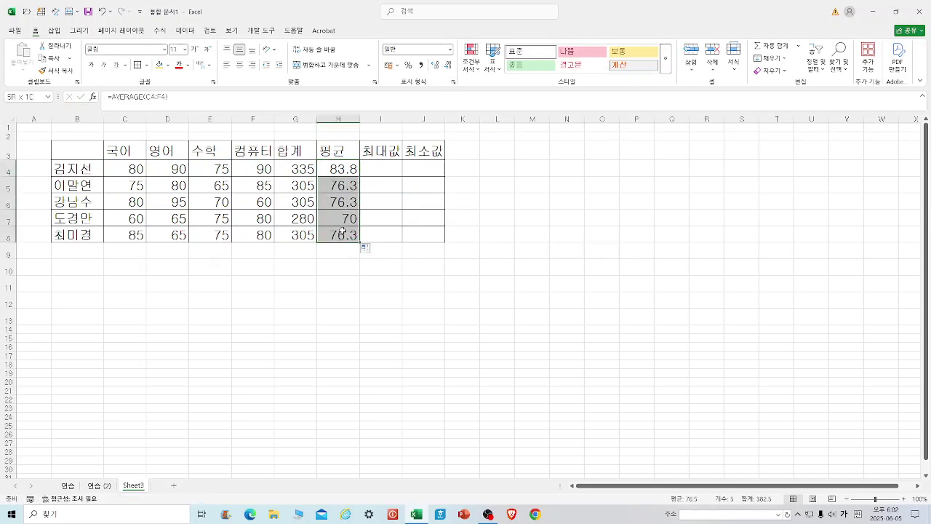
{"action": "left_click", "coordinate": [448, 68]}
{"action": "left_click", "coordinate": [603, 199]}
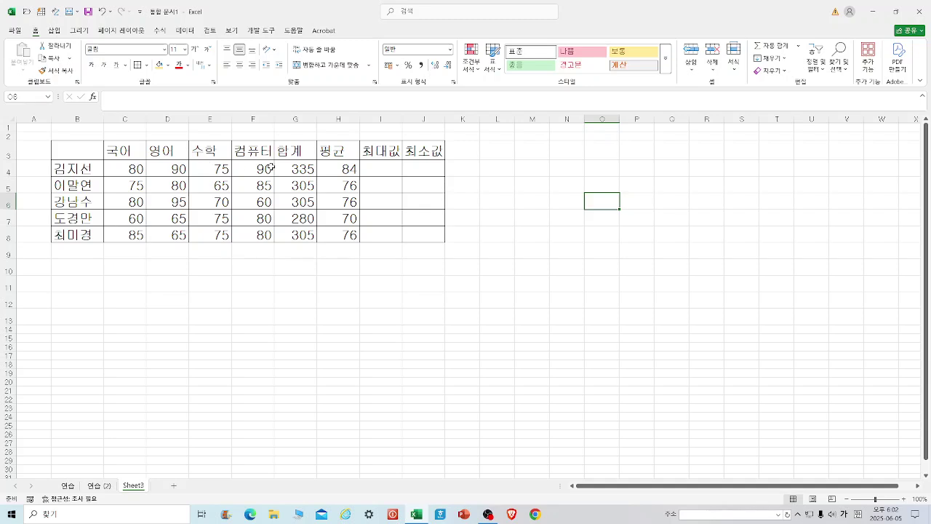
- Calculate the maximum of C4:F4 in I4 with the MAX function and fill the formula down to I8
{"action": "left_click", "coordinate": [377, 168]}
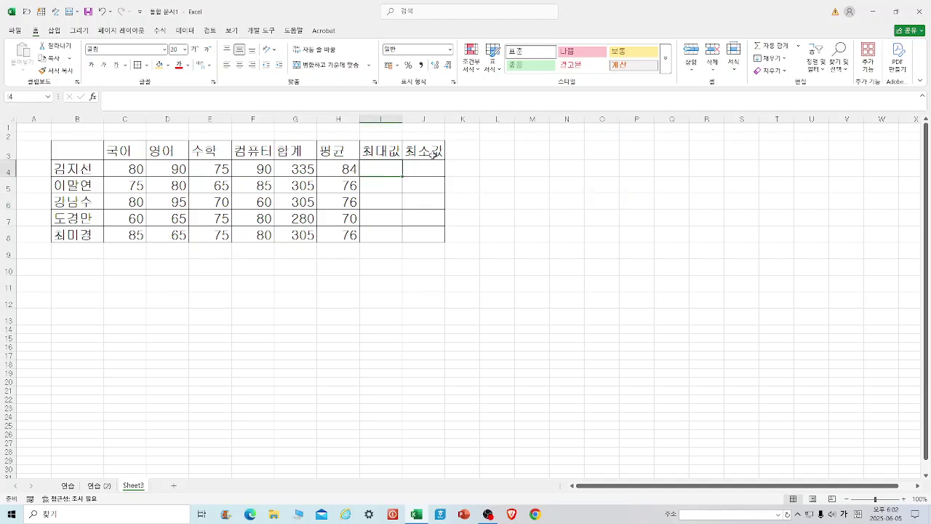
{"action": "left_click", "coordinate": [798, 47]}
{"action": "left_click", "coordinate": [792, 98]}
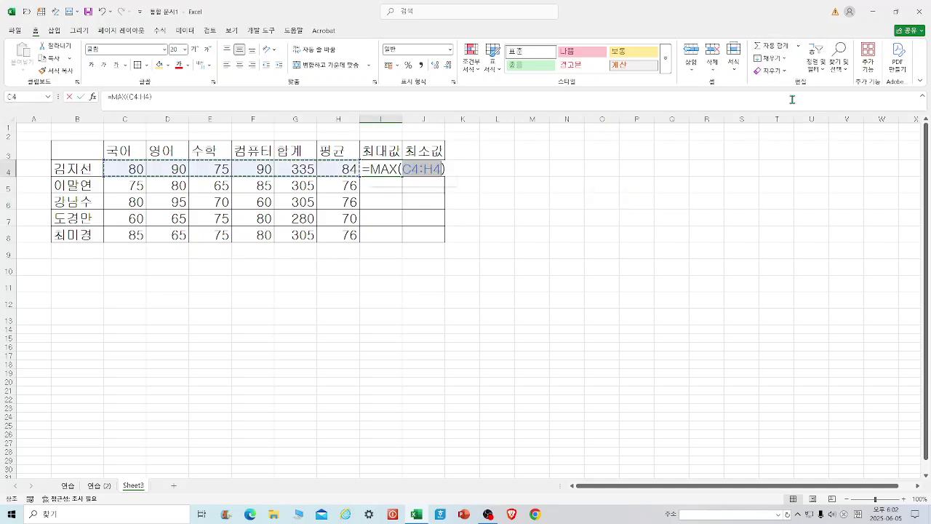
{"action": "left_click_drag", "start_coordinate": [120, 173], "coordinate": [248, 169]}
{"action": "key", "text": "Return"}
{"action": "left_click", "coordinate": [388, 172]}
{"action": "left_click_drag", "start_coordinate": [402, 177], "coordinate": [405, 243]}
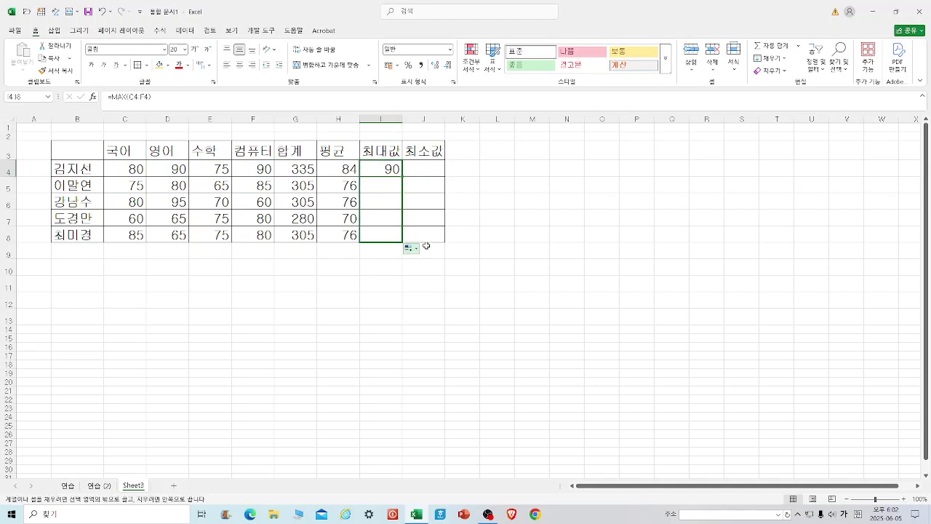
{"action": "left_click", "coordinate": [554, 250]}
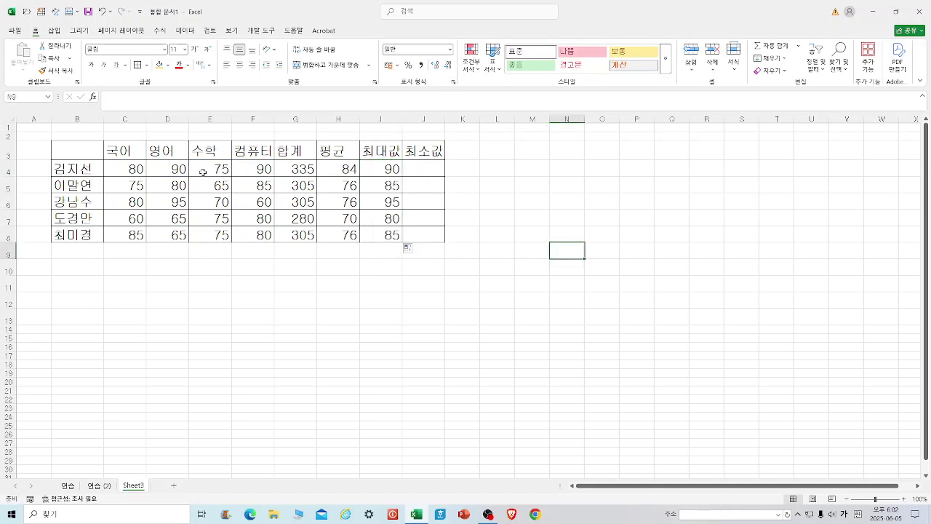
- Enter the formula =MIN(C4:F4) in J4 and fill it down to J8
{"action": "left_click", "coordinate": [410, 168]}
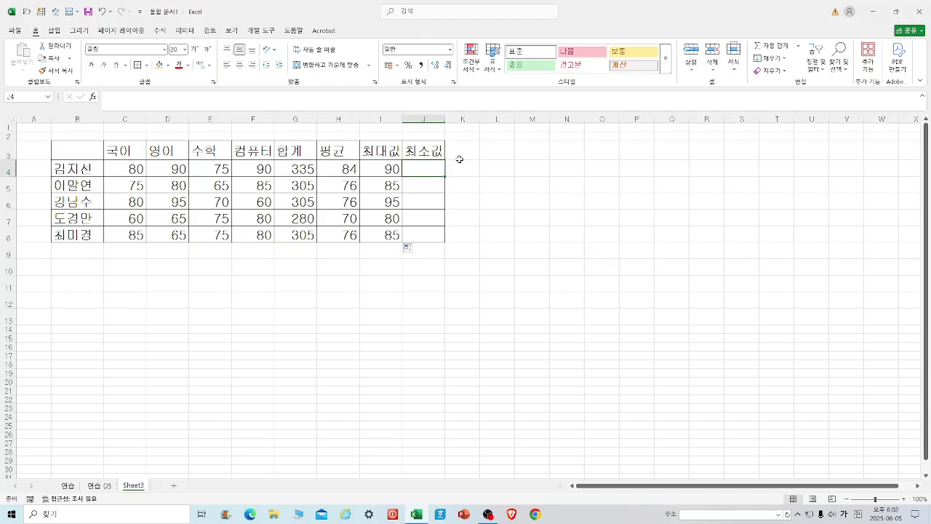
{"action": "type", "text": "="}
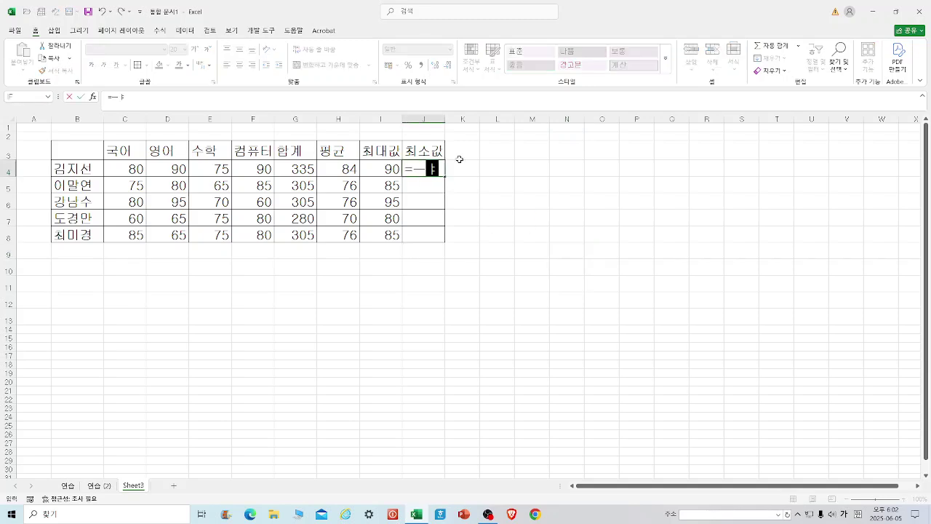
{"action": "type", "text": "MIN("}
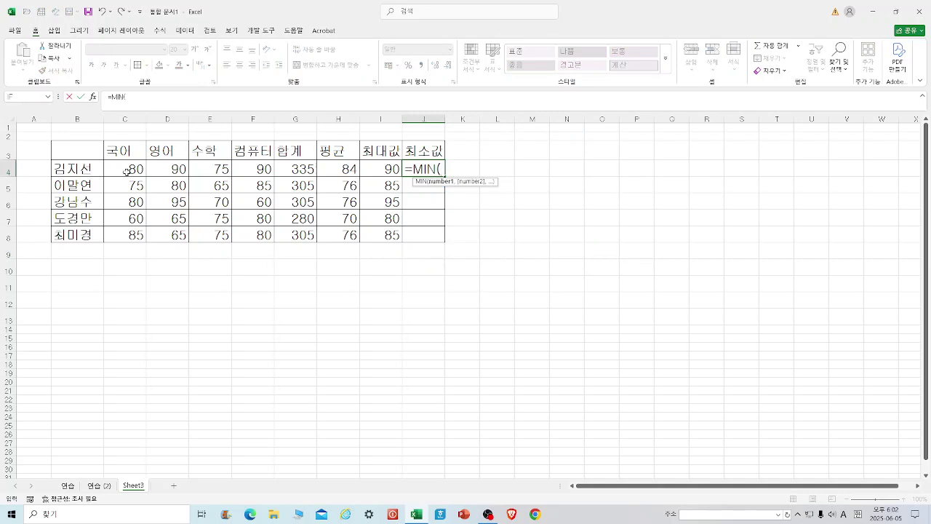
{"action": "left_click_drag", "start_coordinate": [131, 172], "coordinate": [264, 166]}
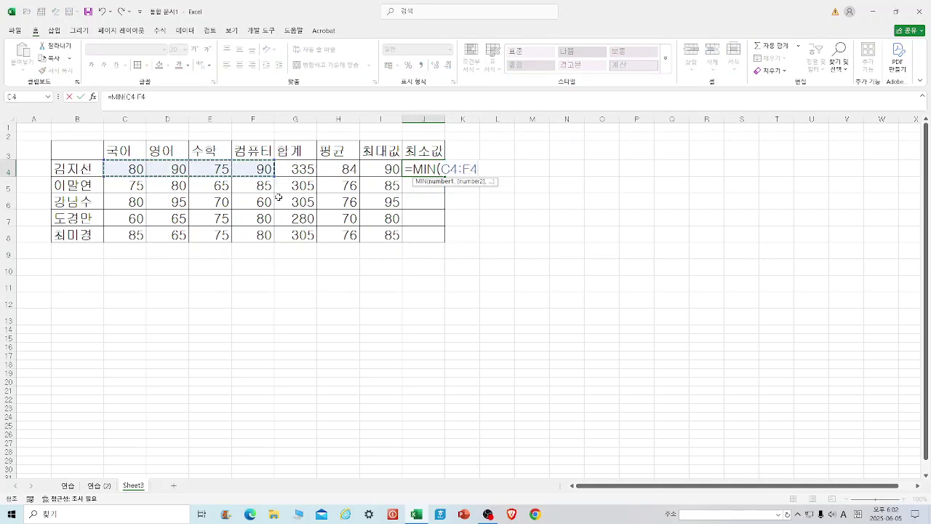
{"action": "key", "text": "Return"}
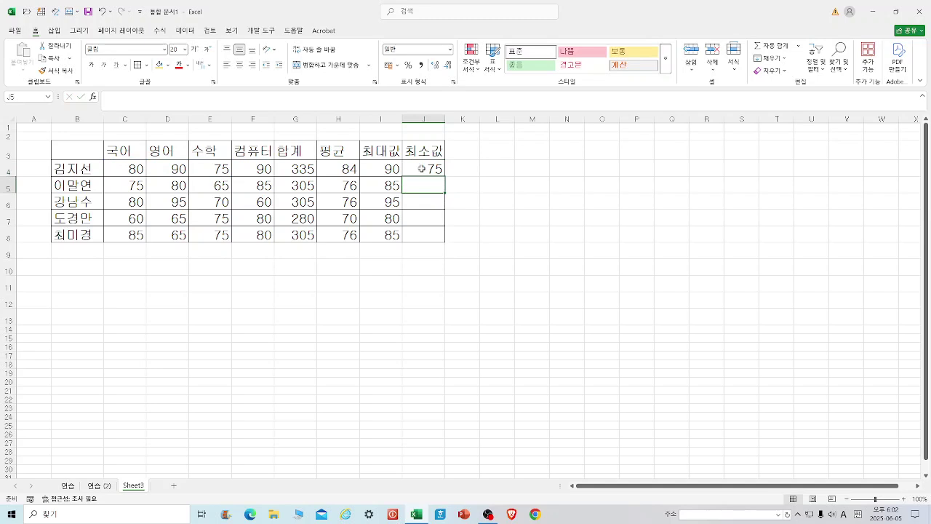
{"action": "left_click", "coordinate": [422, 169]}
{"action": "left_click_drag", "start_coordinate": [445, 177], "coordinate": [445, 242]}
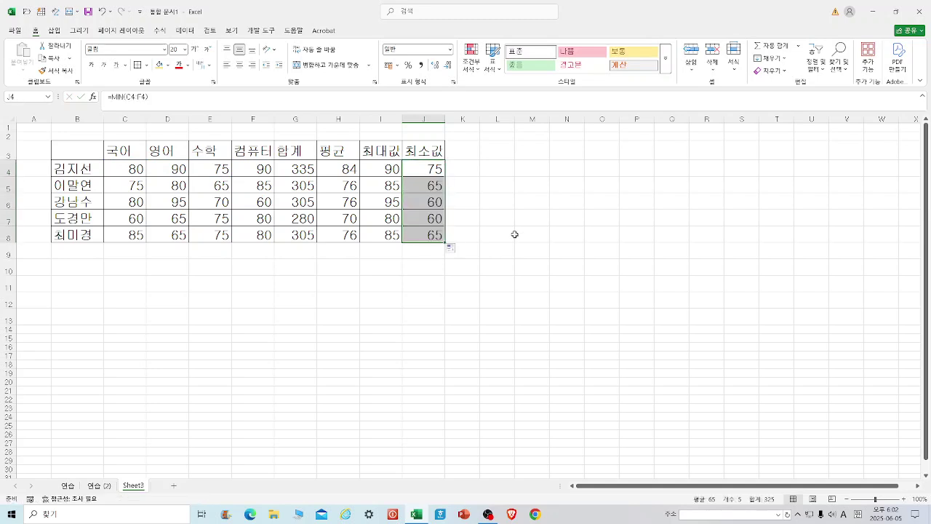
{"action": "left_click", "coordinate": [514, 237]}
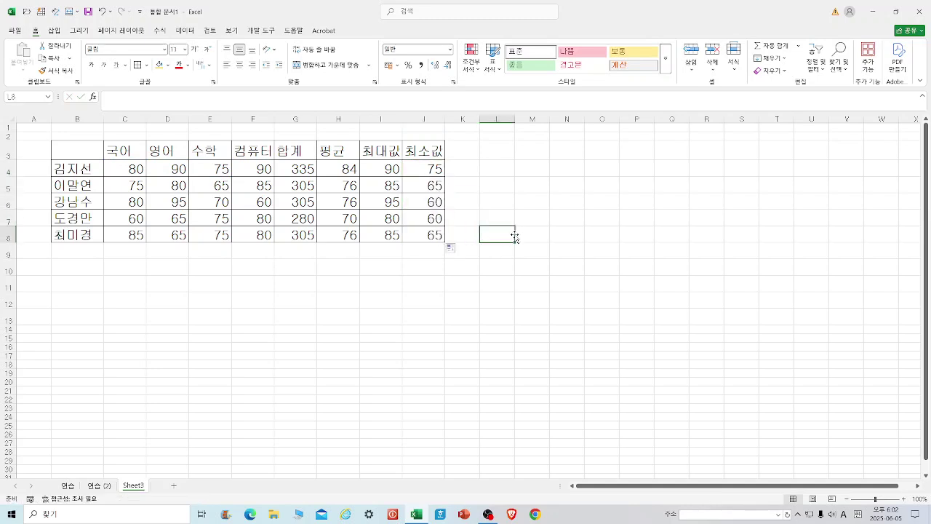
- Enter the headers 순위 in K3 and IF in L3, and apply all borders to K3:L8
{"action": "left_click", "coordinate": [474, 150]}
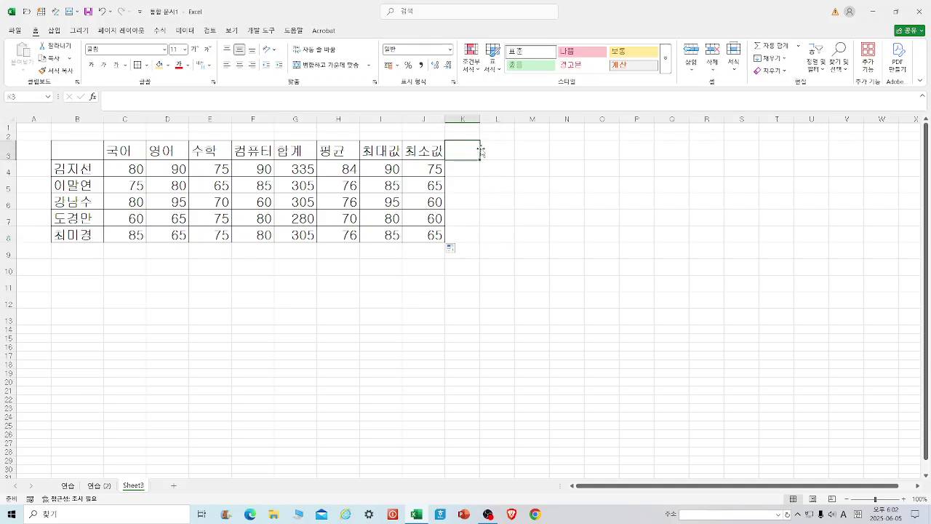
{"action": "type", "text": "TNS"}
{"action": "key", "text": "Hangul"}
{"action": "type", "text": "수"}
{"action": "type", "text": "위"}
{"action": "key", "text": "Tab"}
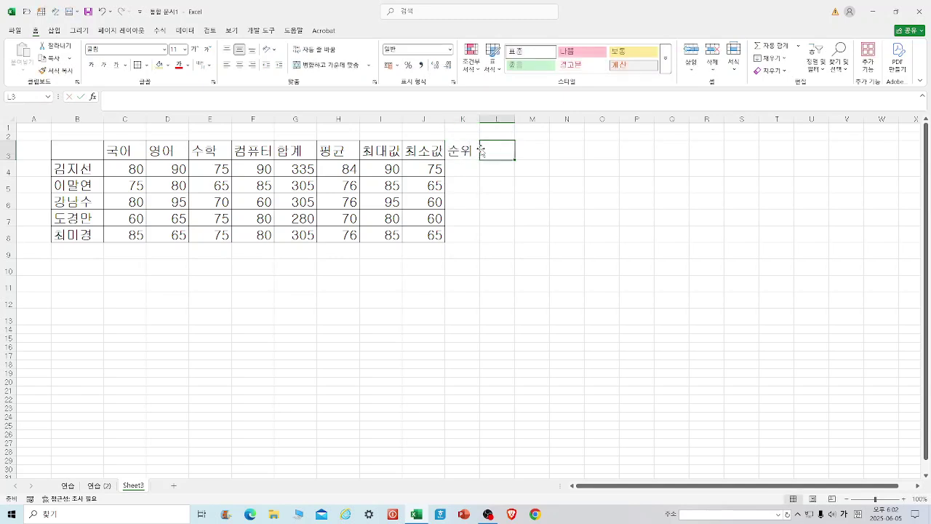
{"action": "type", "text": "ㅑ"}
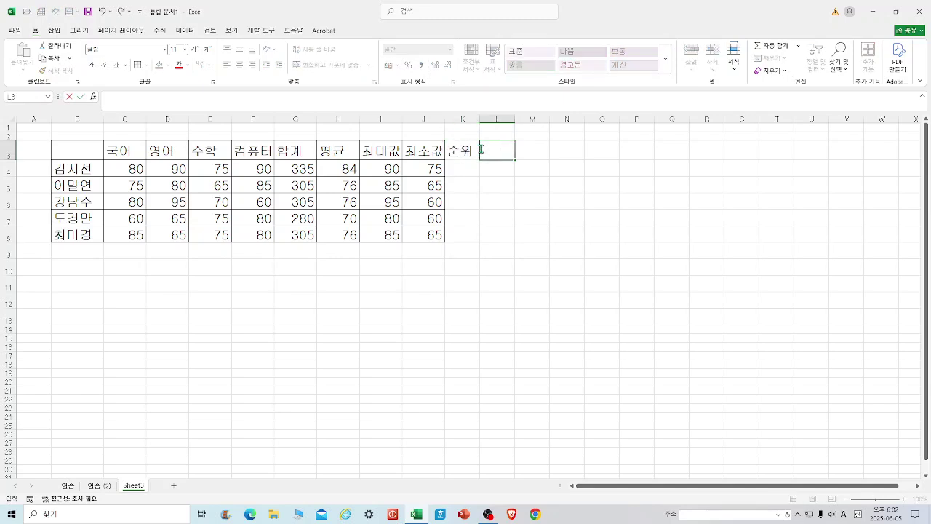
{"action": "left_click", "coordinate": [605, 275]}
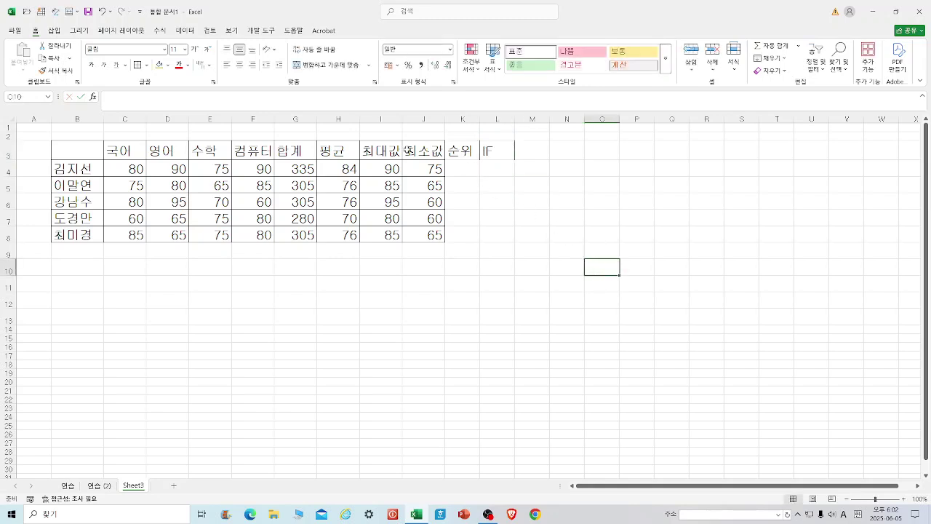
{"action": "left_click_drag", "start_coordinate": [449, 150], "coordinate": [492, 234]}
{"action": "left_click", "coordinate": [137, 65]}
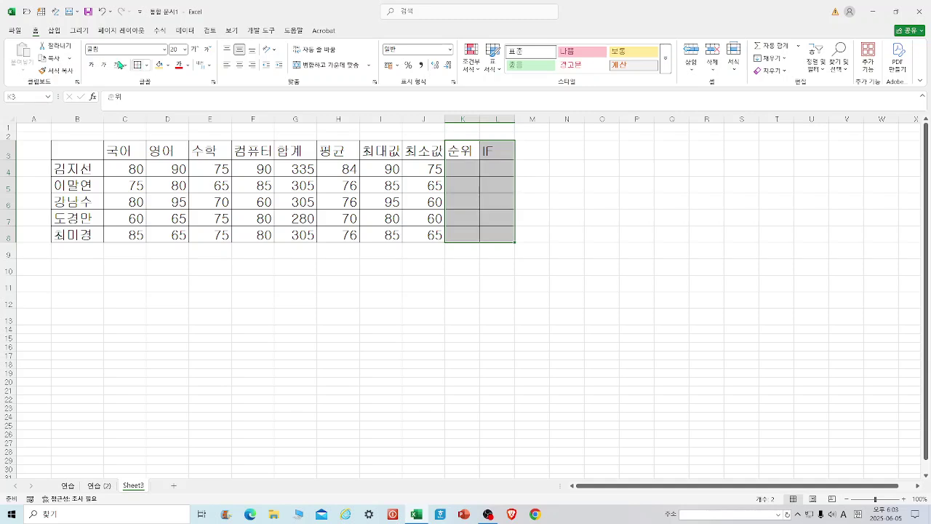
- Save the workbook as 엑셀연습_2025.6.5 in the OneDrive documents folder
{"action": "left_click", "coordinate": [15, 31]}
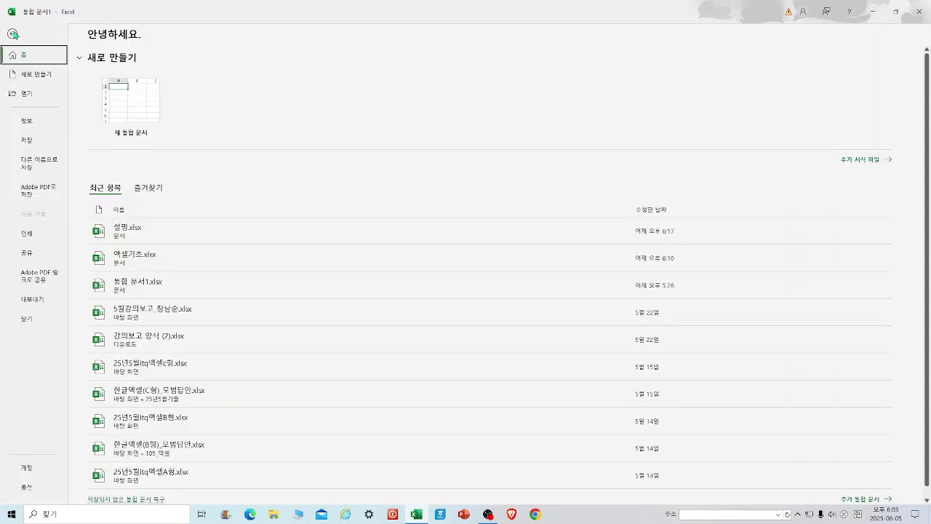
{"action": "left_click", "coordinate": [37, 140]}
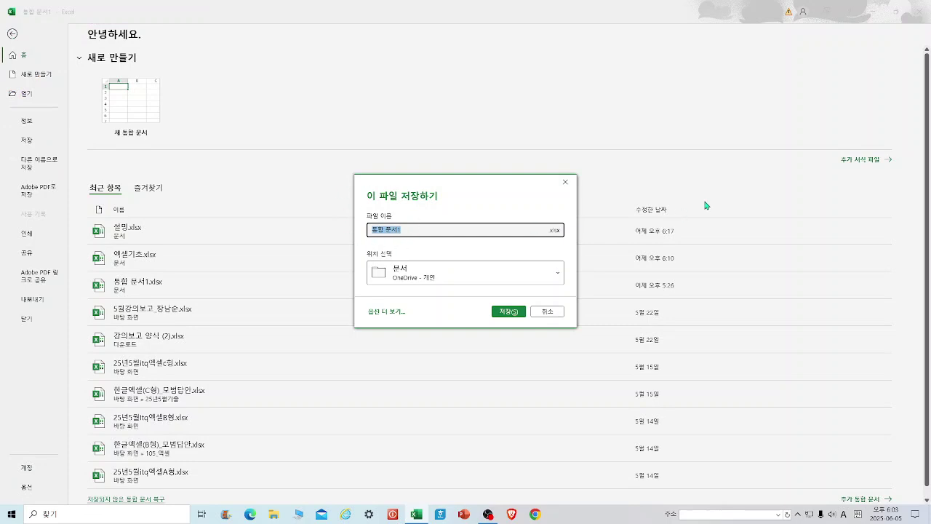
{"action": "type", "text": "ㄷ셀연습_2025.6.5"}
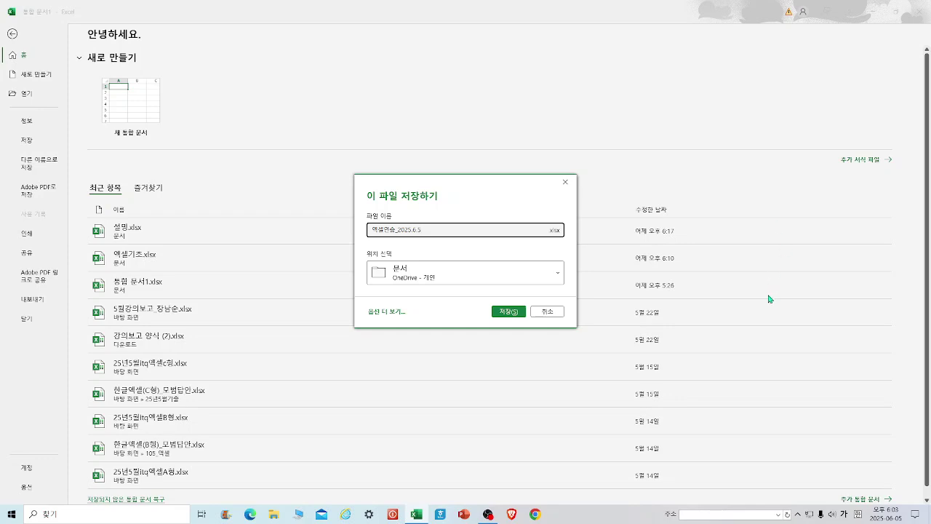
{"action": "left_click", "coordinate": [512, 314]}
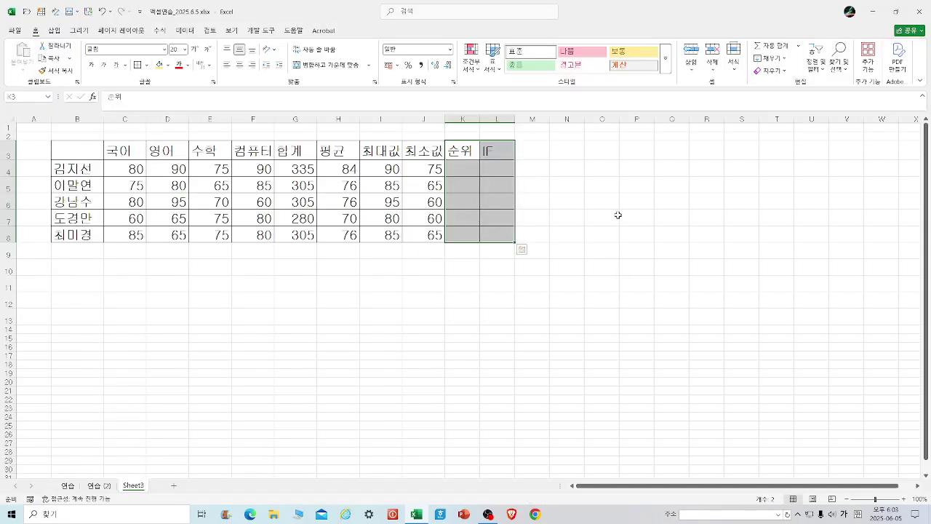
{"action": "left_click", "coordinate": [617, 215]}
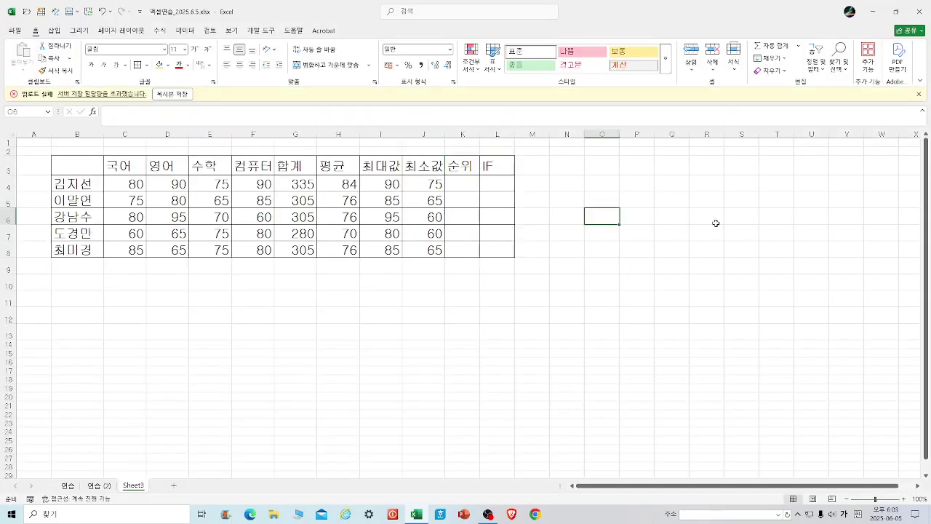
- Rank the average in K4 with the formula =RANK.EQ(H4,$H$4:$H$8) and fill it down to K8
{"action": "left_click", "coordinate": [453, 182]}
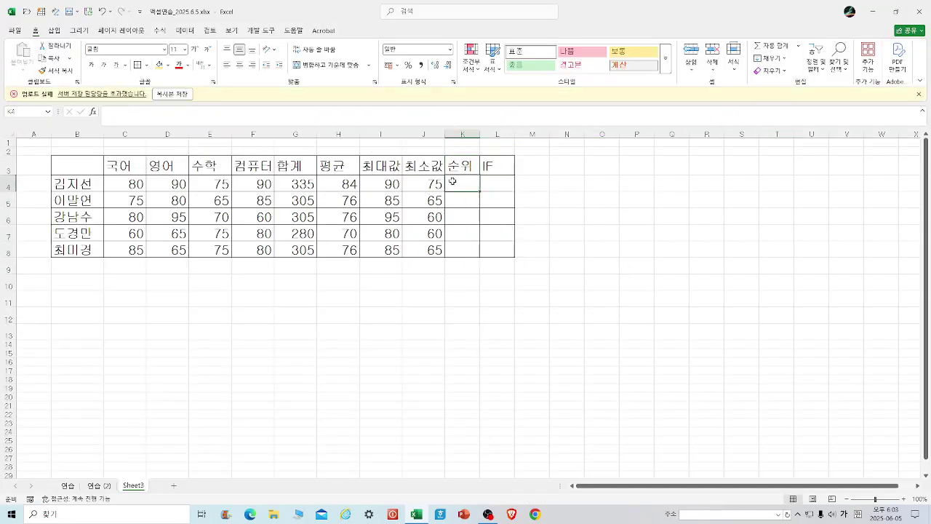
{"action": "type", "text": "=ㄱㅁ"}
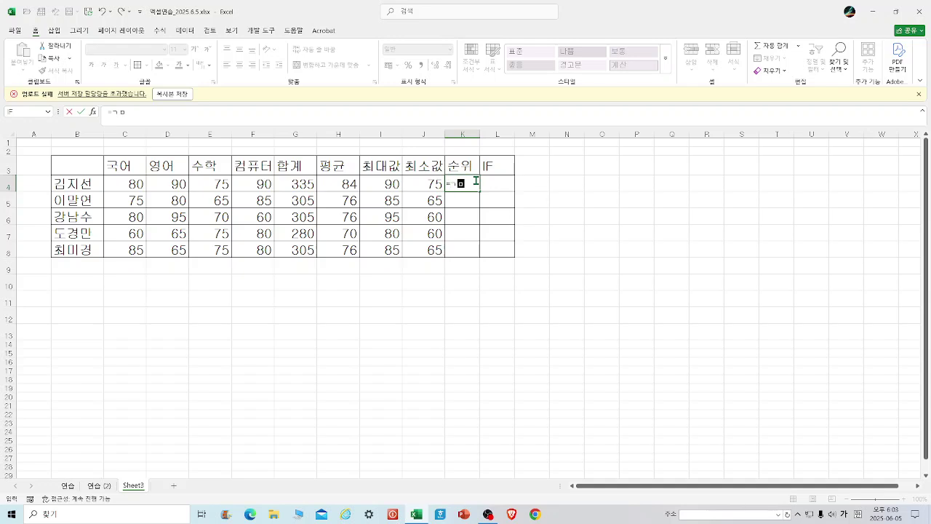
{"action": "type", "text": "RANK"}
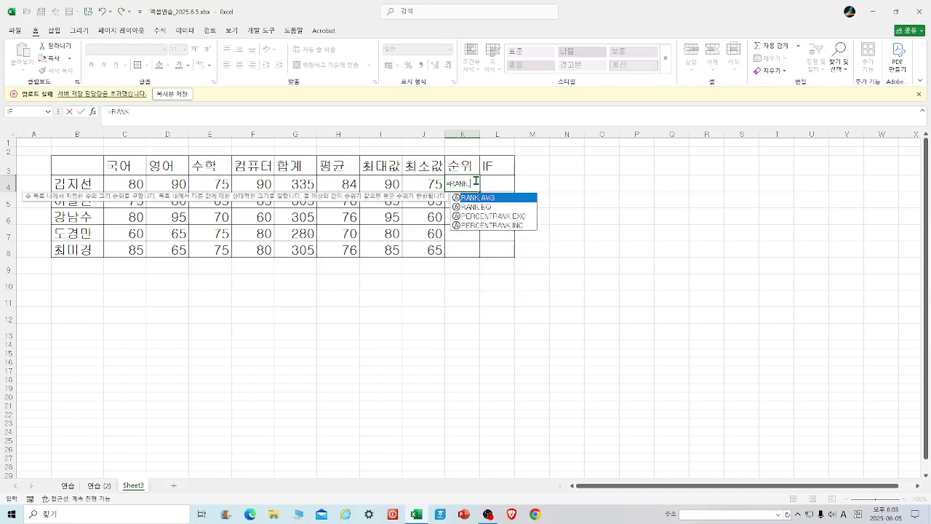
{"action": "double_click", "coordinate": [477, 208]}
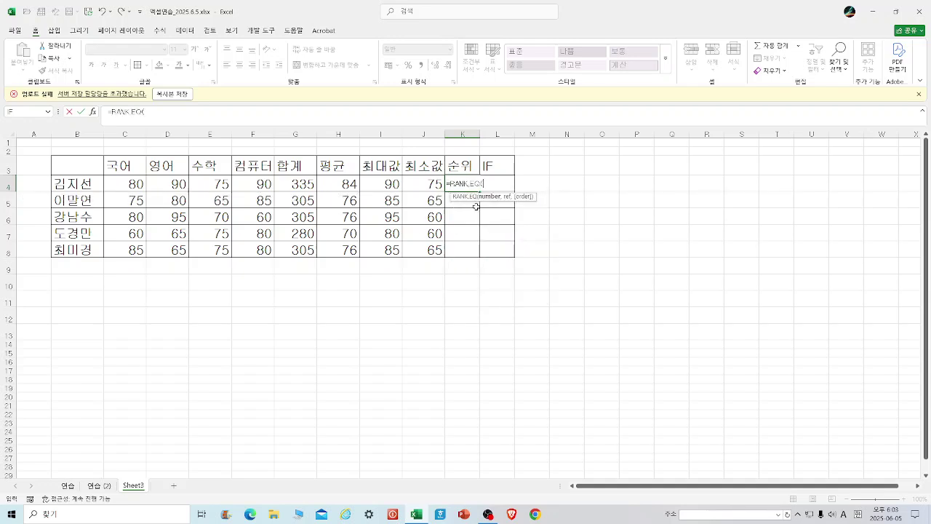
{"action": "left_click", "coordinate": [95, 113]}
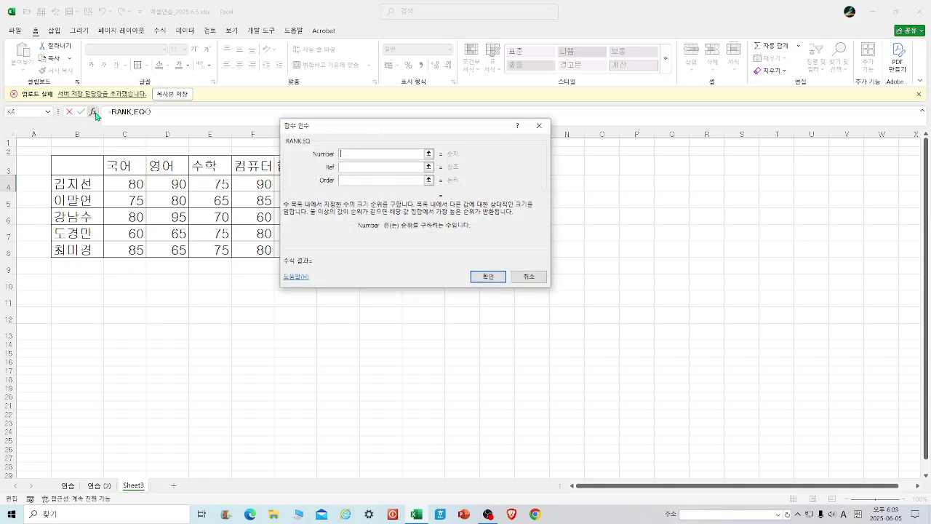
{"action": "left_click_drag", "start_coordinate": [368, 138], "coordinate": [451, 168]}
{"action": "left_click", "coordinate": [331, 186]}
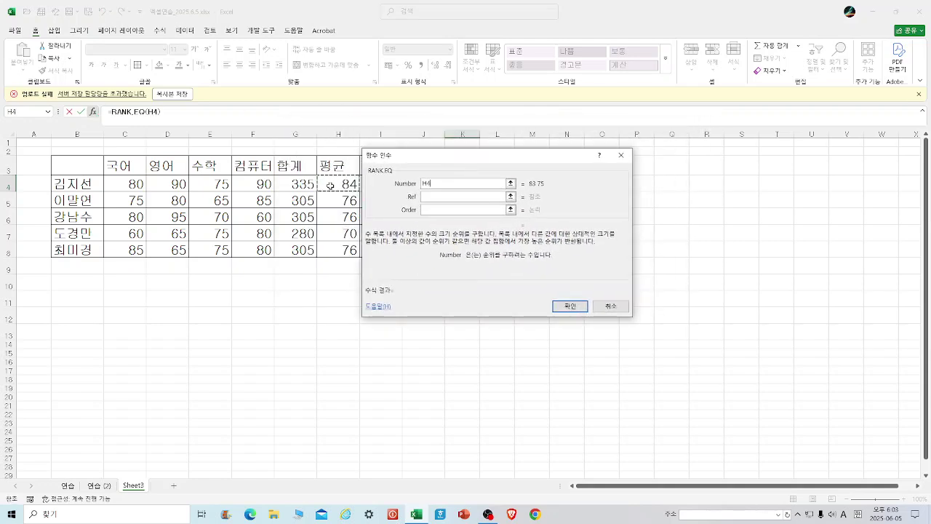
{"action": "left_click", "coordinate": [435, 199]}
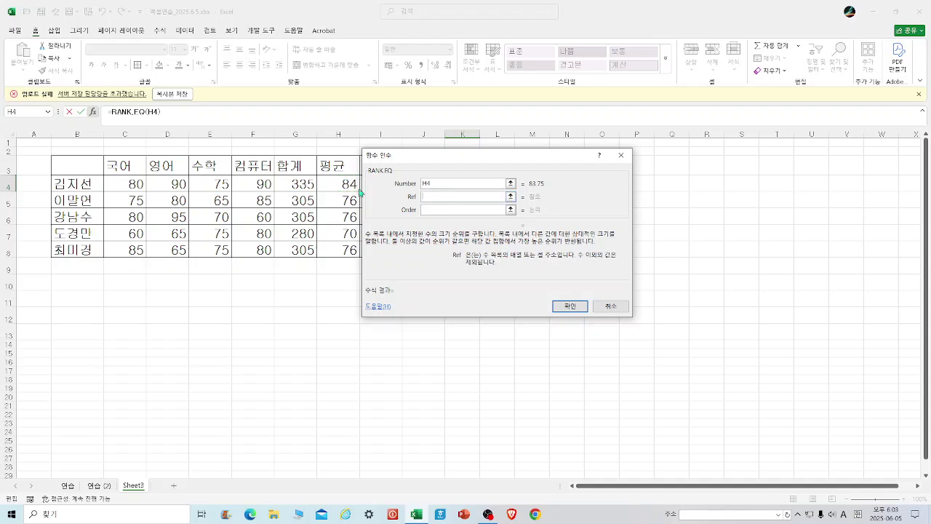
{"action": "left_click_drag", "start_coordinate": [342, 184], "coordinate": [341, 247]}
{"action": "key", "text": "F4"}
{"action": "left_click", "coordinate": [569, 305]}
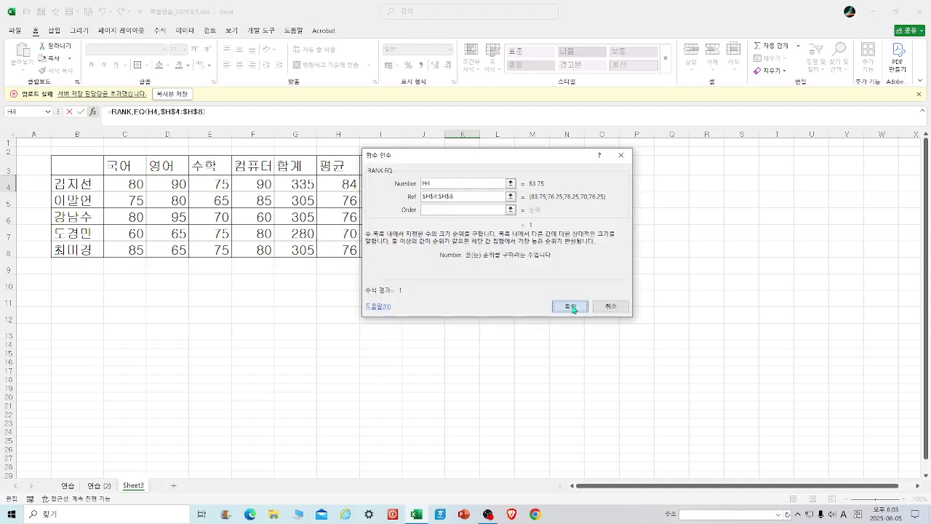
{"action": "left_click_drag", "start_coordinate": [480, 190], "coordinate": [481, 257]}
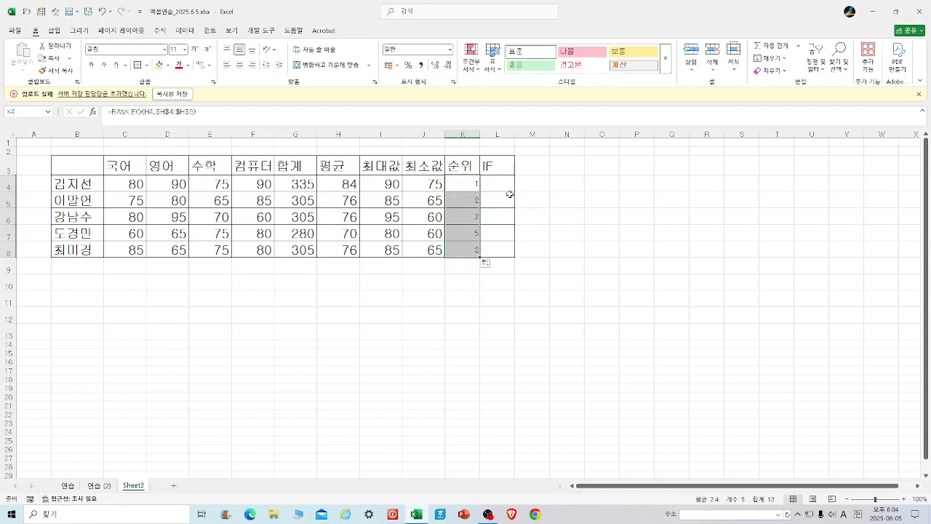
- Try a custom number format that adds 위 after G/표준 on K4:K8, and undo it
{"action": "right_click", "coordinate": [469, 202]}
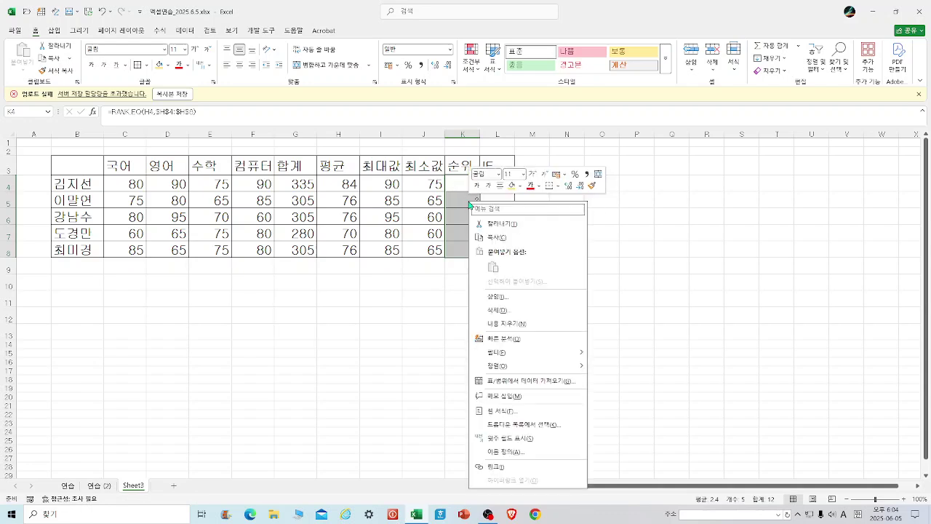
{"action": "left_click", "coordinate": [513, 413]}
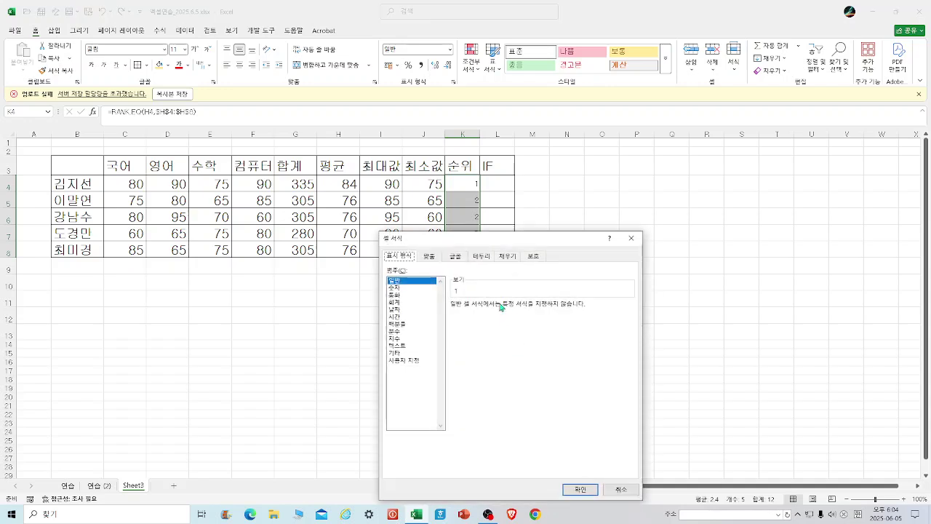
{"action": "left_click", "coordinate": [420, 361]}
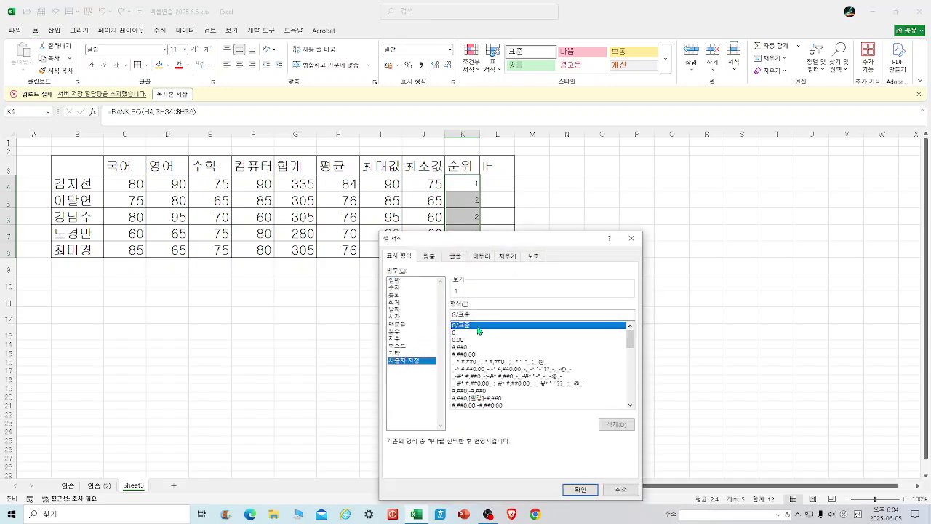
{"action": "left_click", "coordinate": [474, 314]}
{"action": "type", "text": "이"}
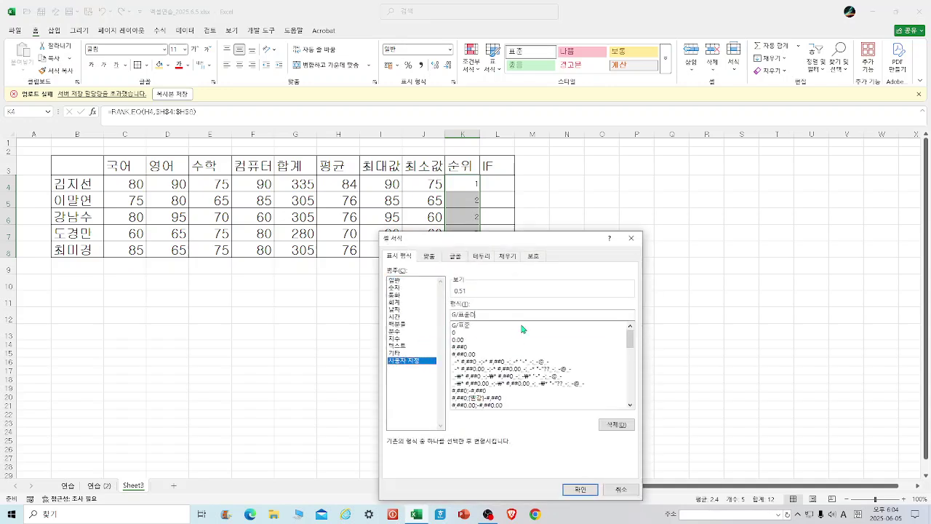
{"action": "key", "text": "BackSpace"}
{"action": "type", "text": "위"}
{"action": "key", "text": "Return"}
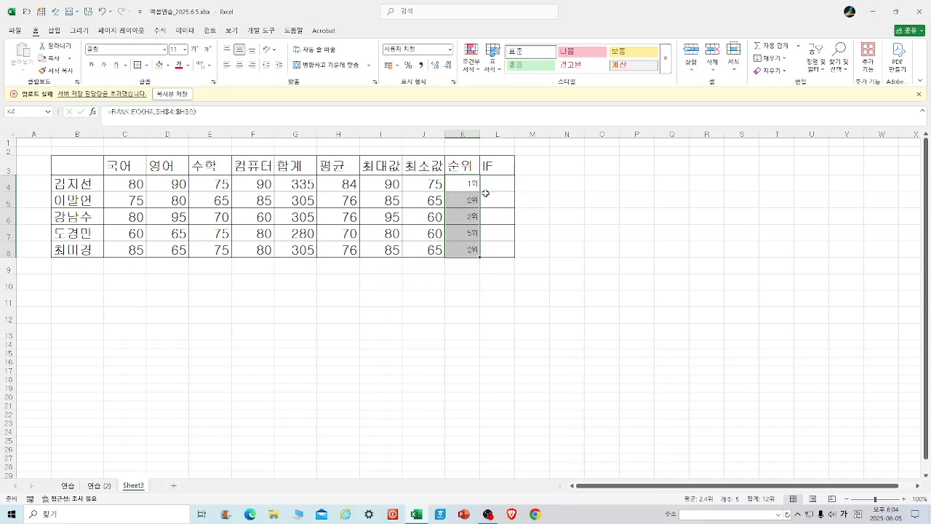
{"action": "left_click", "coordinate": [103, 12]}
{"action": "left_click", "coordinate": [743, 248]}
- Append &"위" to the rank formula in K4, fill it down to K8 and centre the ranks
{"action": "left_click", "coordinate": [468, 184]}
{"action": "left_click", "coordinate": [240, 111]}
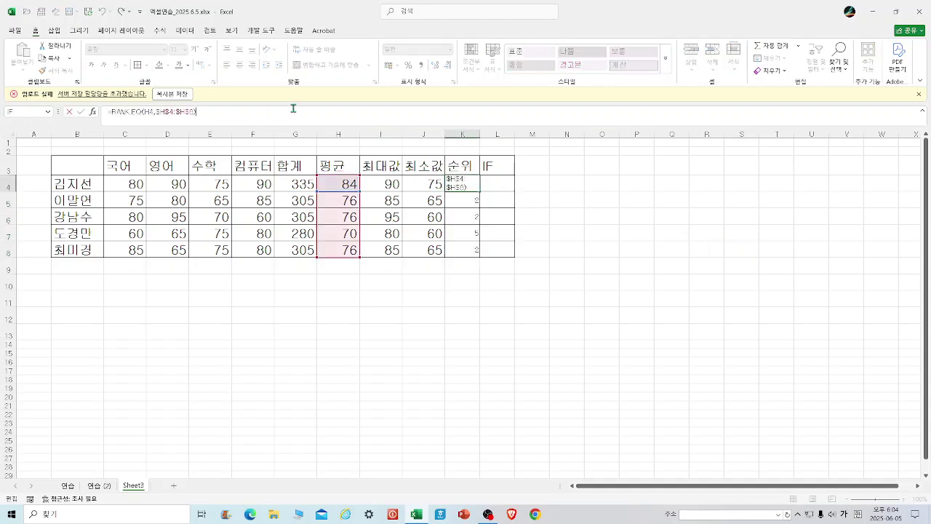
{"action": "type", "text": "&\"DNL"}
{"action": "key", "text": "BackSpace"}
{"action": "key", "text": "BackSpace"}
{"action": "key", "text": "BackSpace"}
{"action": "type", "text": "위"}
{"action": "key", "text": "Return"}
{"action": "key", "text": "Up"}
{"action": "left_click_drag", "start_coordinate": [480, 192], "coordinate": [483, 259]}
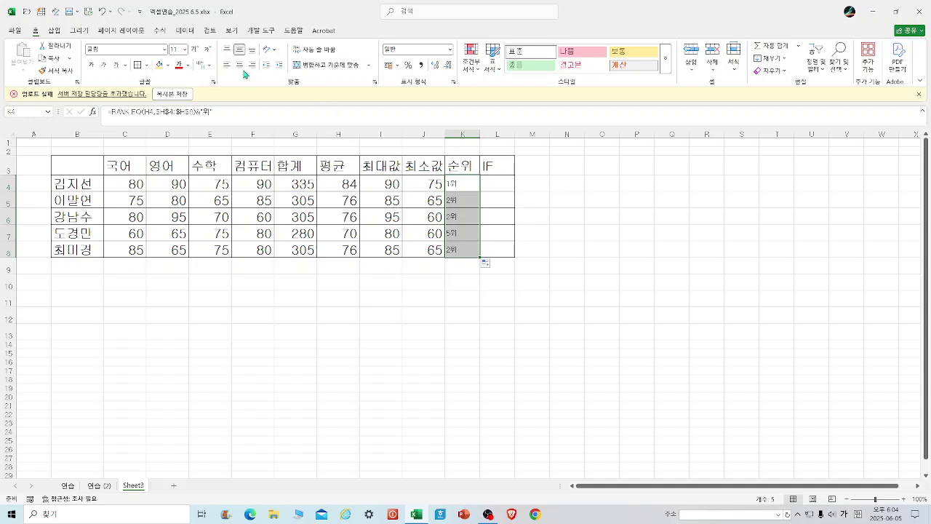
{"action": "left_click", "coordinate": [645, 212]}
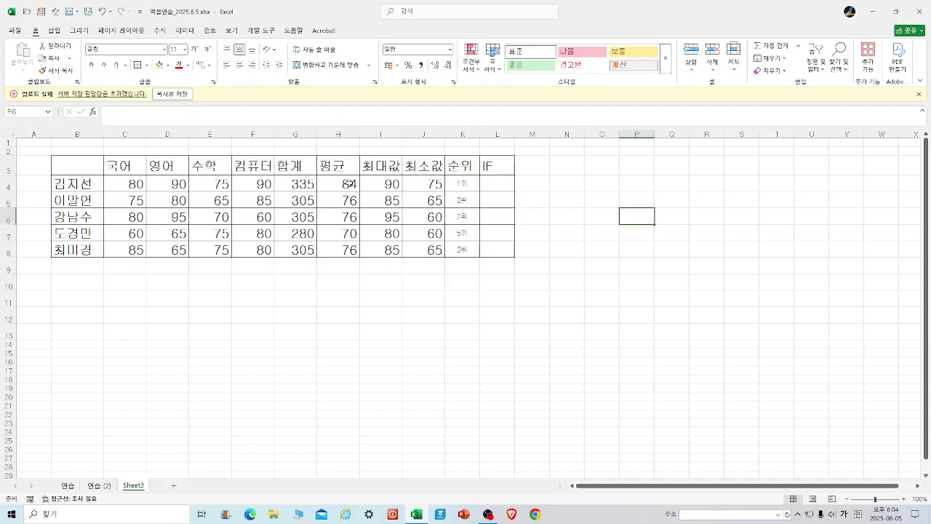
- Set the 컴퓨터 score in F6 to 75 and check the averages in H4 and H6
{"action": "left_click", "coordinate": [254, 217]}
{"action": "type", "text": "75"}
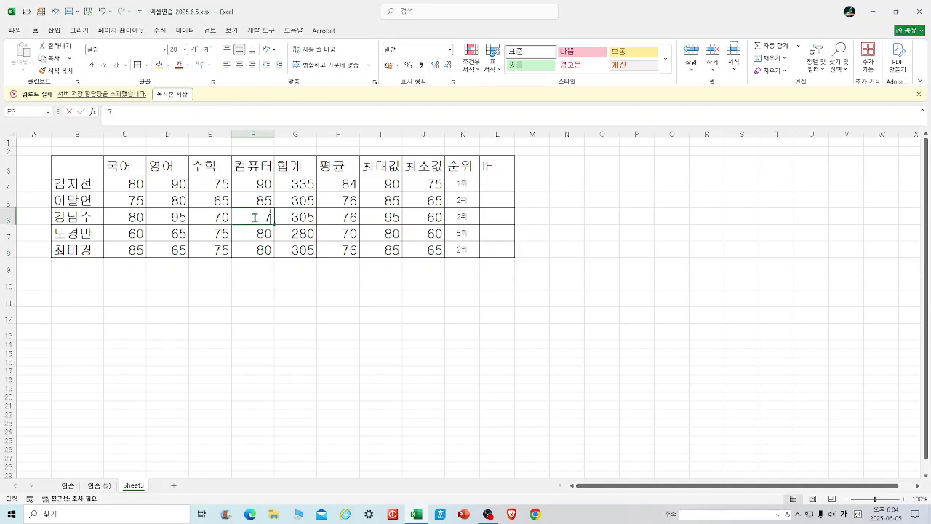
{"action": "left_click", "coordinate": [375, 319]}
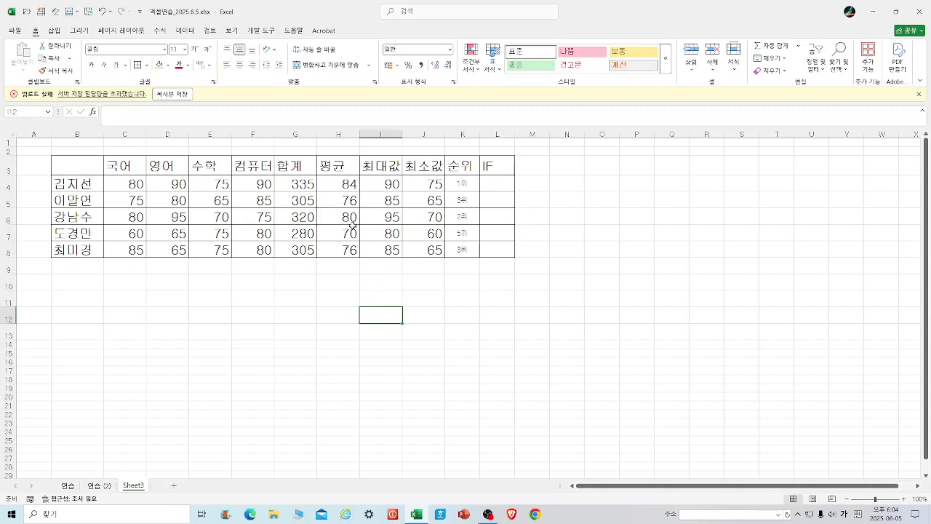
{"action": "left_click", "coordinate": [340, 184]}
{"action": "left_click", "coordinate": [346, 220]}
- Start an IF function in L4 with its function arguments and set the logical test to H4>=80
{"action": "left_click", "coordinate": [491, 178]}
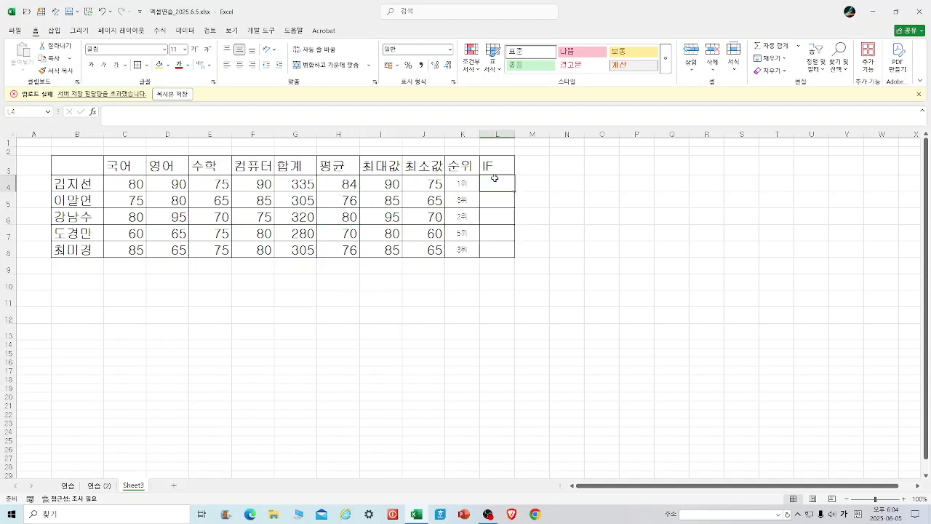
{"action": "type", "text": "="}
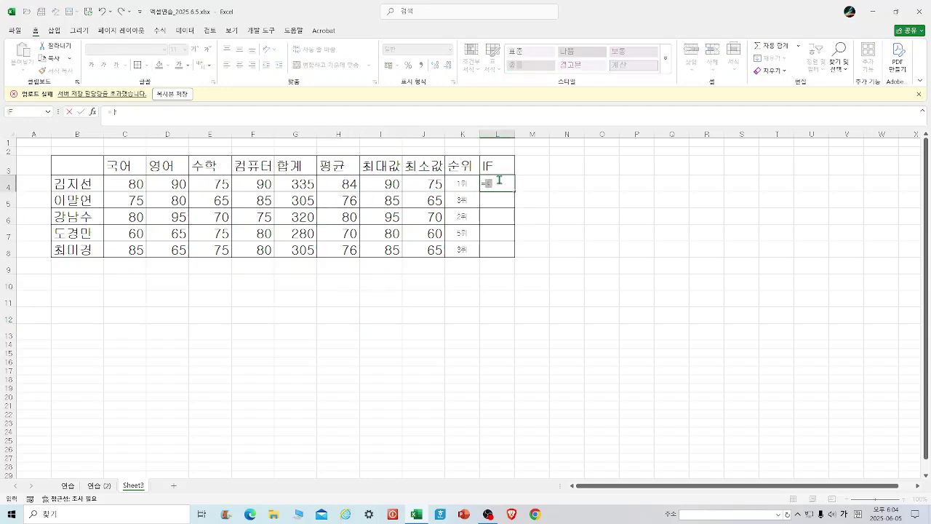
{"action": "type", "text": "IF("}
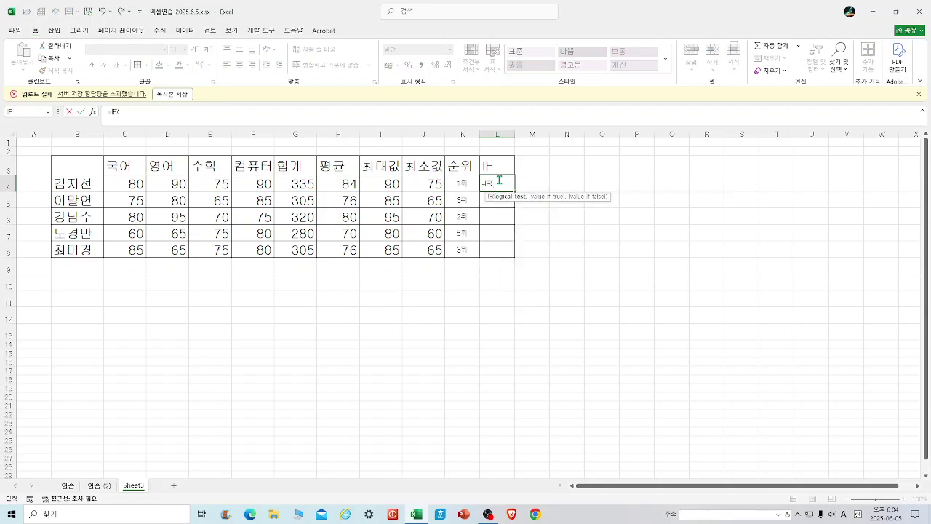
{"action": "left_click", "coordinate": [92, 113]}
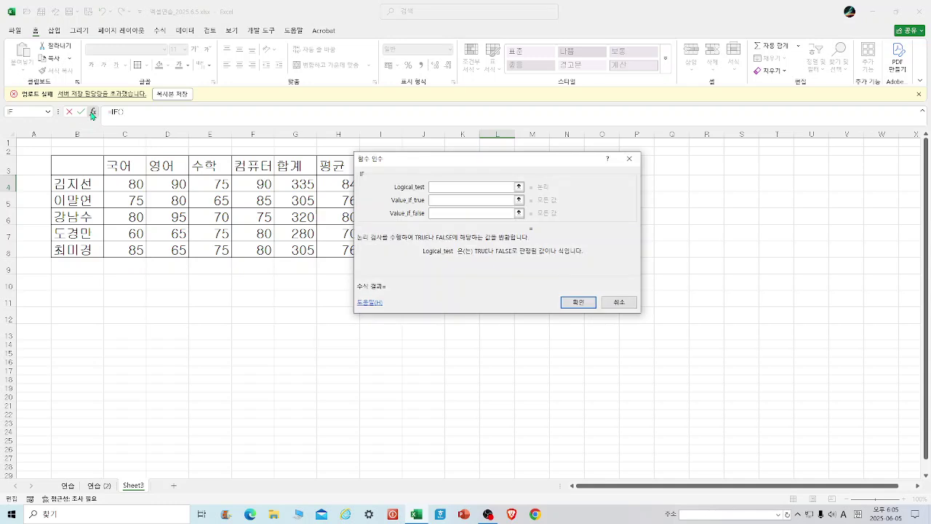
{"action": "mouse_move", "coordinate": [413, 172]}
{"action": "left_mouse_down"}
{"action": "mouse_move", "coordinate": [555, 161]}
{"action": "mouse_move", "coordinate": [423, 171]}
{"action": "left_mouse_up"}
{"action": "left_click", "coordinate": [334, 186]}
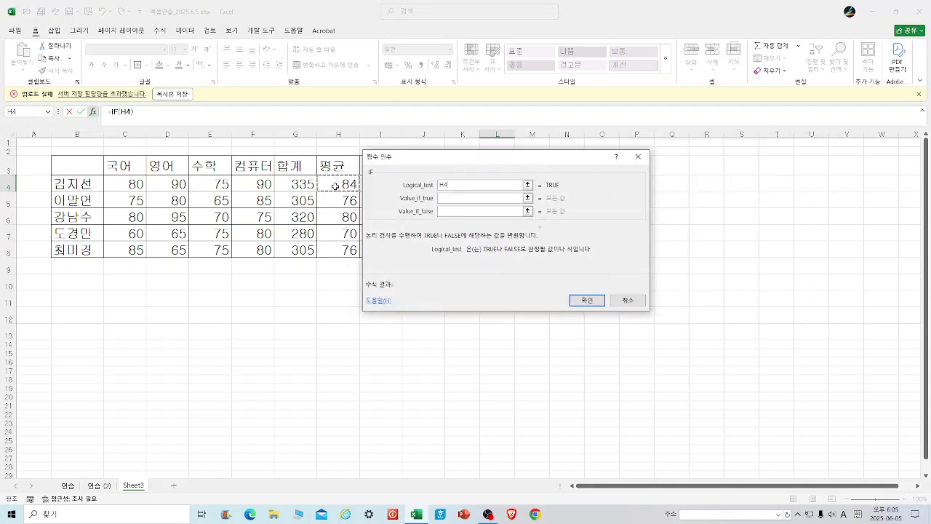
{"action": "type", "text": ">=80"}
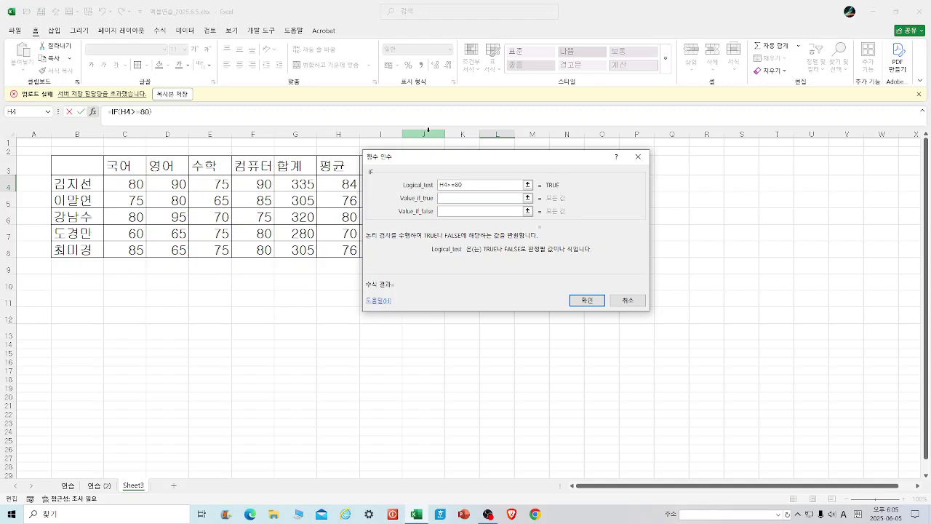
- Set the IF results to "합격" when true and "불합격" when false, and fill the formula down to L8
{"action": "left_click", "coordinate": [444, 199]}
{"action": "type", "text": "합격"}
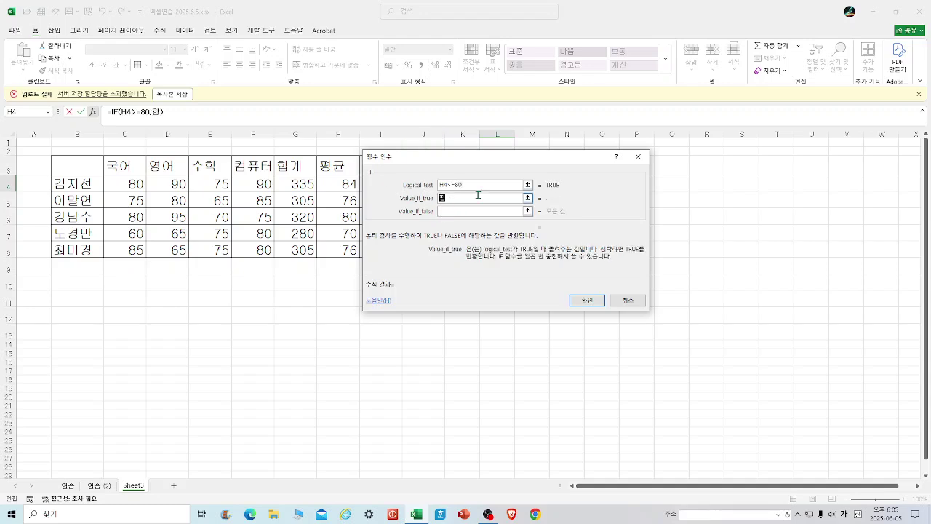
{"action": "left_click", "coordinate": [471, 210]}
{"action": "type", "text": "ㅂ"}
{"action": "type", "text": "합격"}
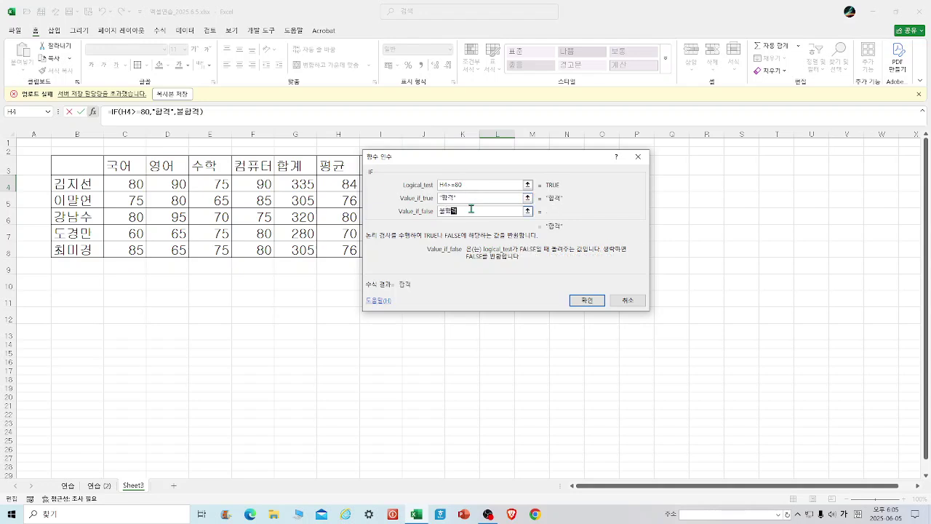
{"action": "left_click", "coordinate": [587, 299]}
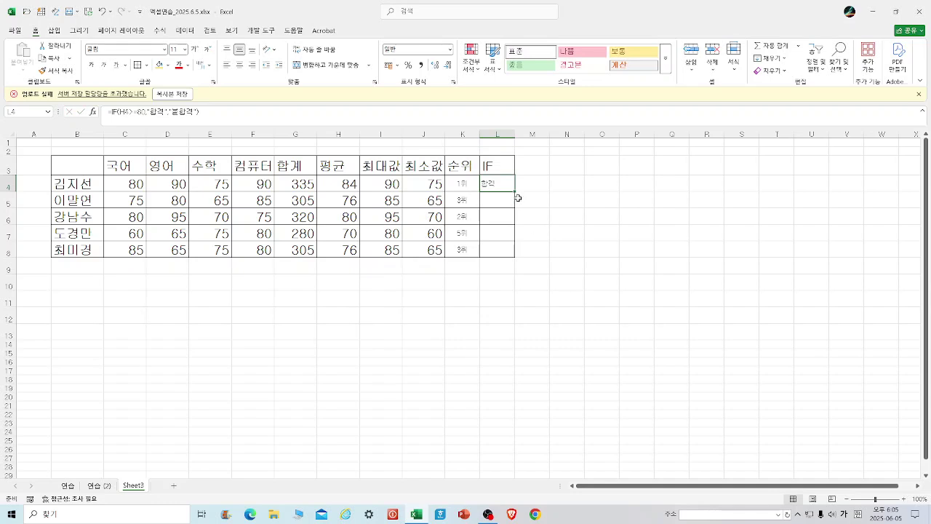
{"action": "left_click_drag", "start_coordinate": [515, 191], "coordinate": [528, 264]}
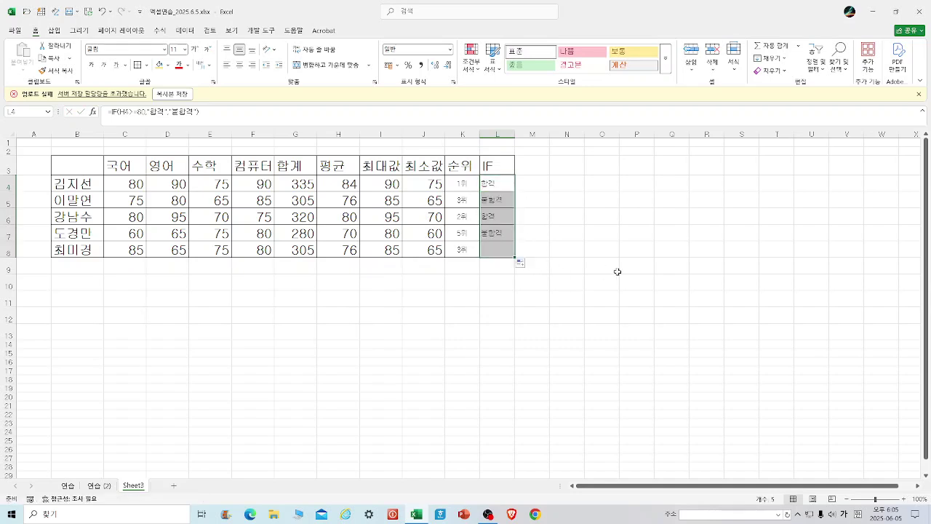
{"action": "left_click", "coordinate": [624, 270]}
- Copy the cell formatting of I5 onto K4:L8 and widen columns K and L to fit the larger text
{"action": "left_click", "coordinate": [386, 201]}
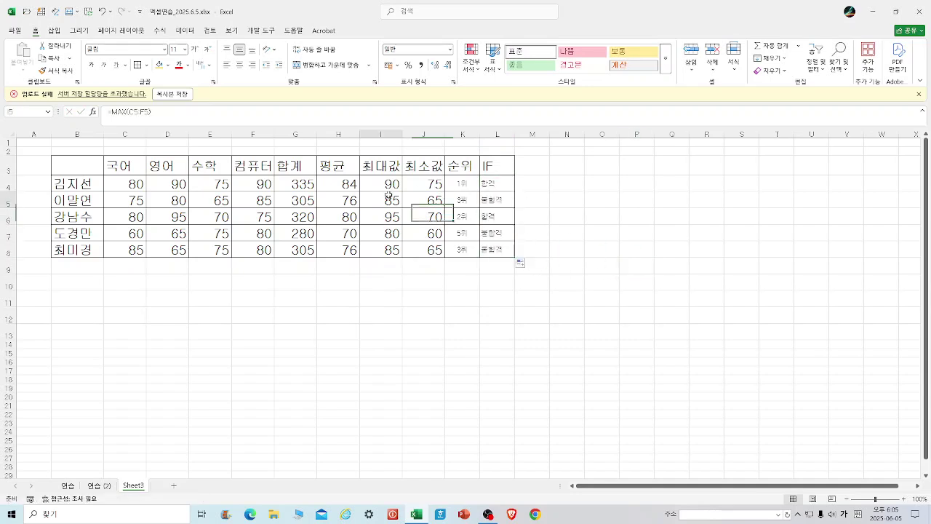
{"action": "left_click", "coordinate": [57, 71]}
{"action": "mouse_move", "coordinate": [461, 183]}
{"action": "left_mouse_down"}
{"action": "mouse_move", "coordinate": [494, 216]}
{"action": "mouse_move", "coordinate": [496, 249]}
{"action": "left_mouse_up"}
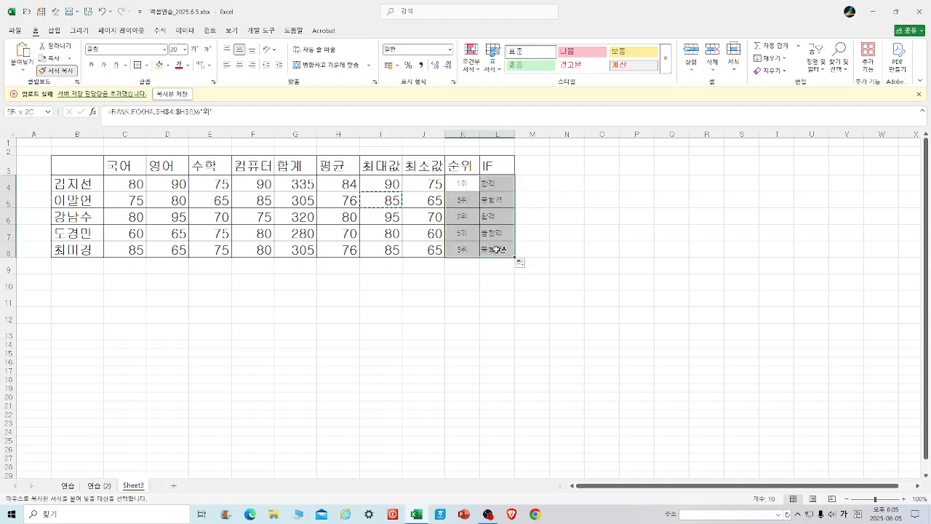
{"action": "left_click", "coordinate": [658, 270]}
{"action": "left_click_drag", "start_coordinate": [462, 135], "coordinate": [527, 136]}
{"action": "left_click", "coordinate": [669, 253]}
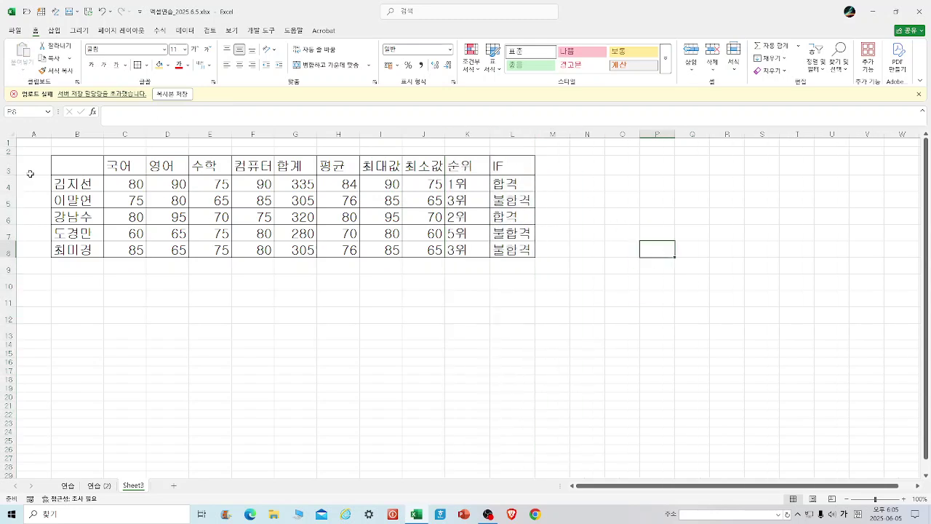
- Increase the height of rows 3 to 8 evenly and narrow column A
{"action": "left_click", "coordinate": [9, 166]}
{"action": "left_click_drag", "start_coordinate": [9, 167], "coordinate": [6, 264]}
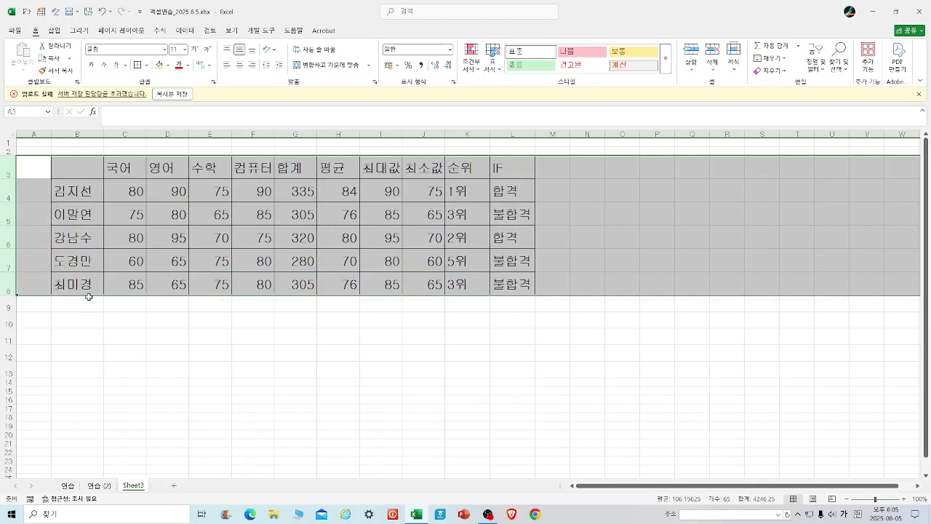
{"action": "left_click", "coordinate": [114, 334]}
{"action": "left_click_drag", "start_coordinate": [52, 134], "coordinate": [33, 135]}
{"action": "left_click", "coordinate": [366, 381]}
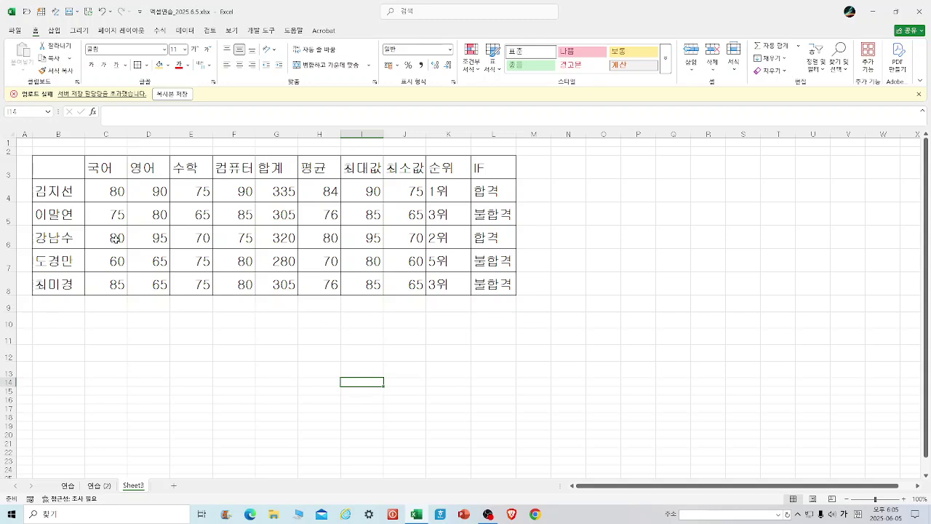
- Centre the header row B3:L3 and fill it with light gold
{"action": "left_click_drag", "start_coordinate": [66, 169], "coordinate": [482, 166]}
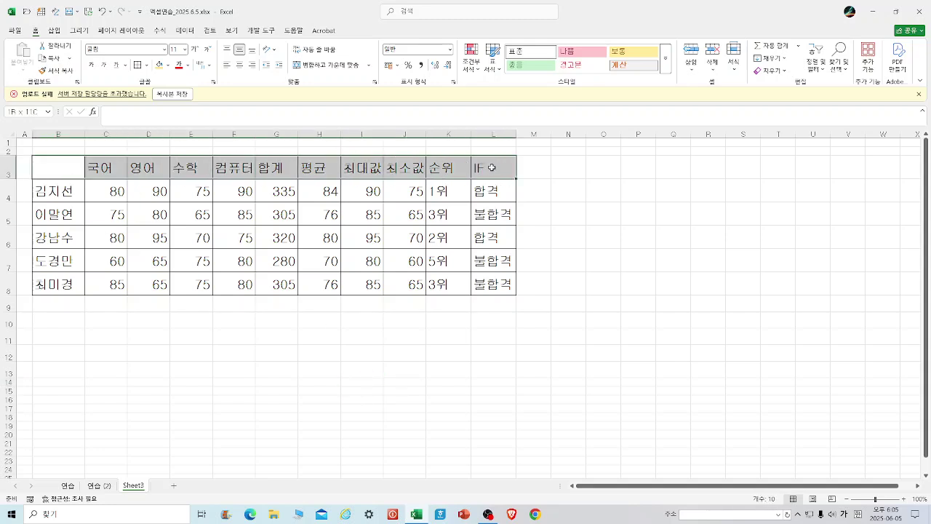
{"action": "left_click", "coordinate": [240, 66]}
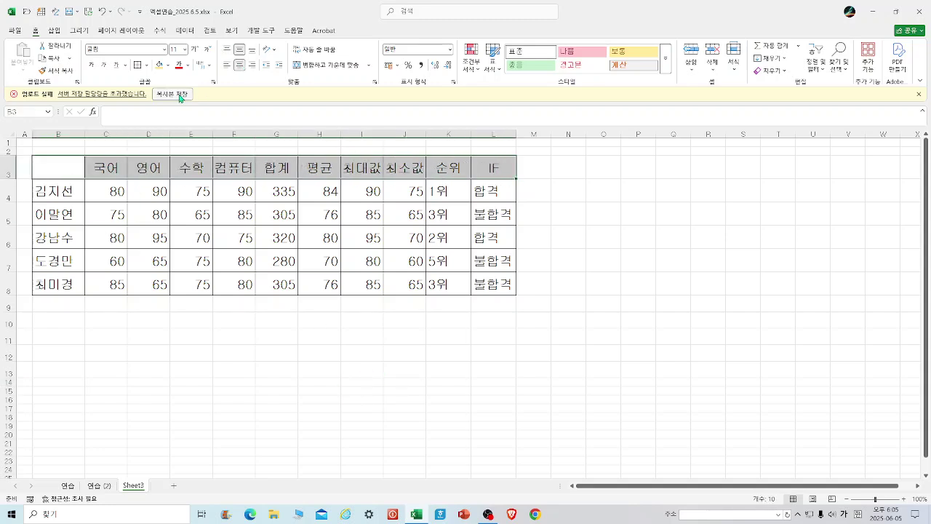
{"action": "left_click", "coordinate": [159, 66]}
{"action": "left_click", "coordinate": [704, 274]}
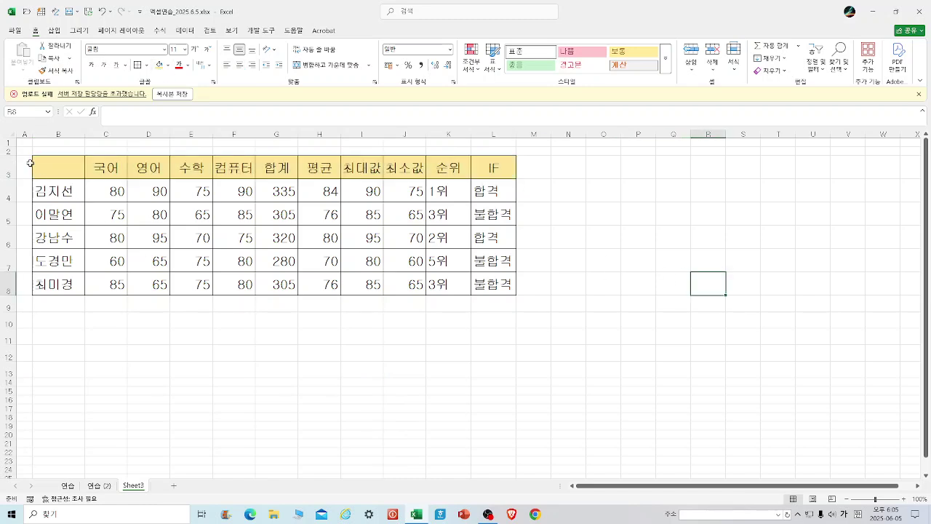
- Insert a new row above row 2 and make the new row taller
{"action": "right_click", "coordinate": [9, 152]}
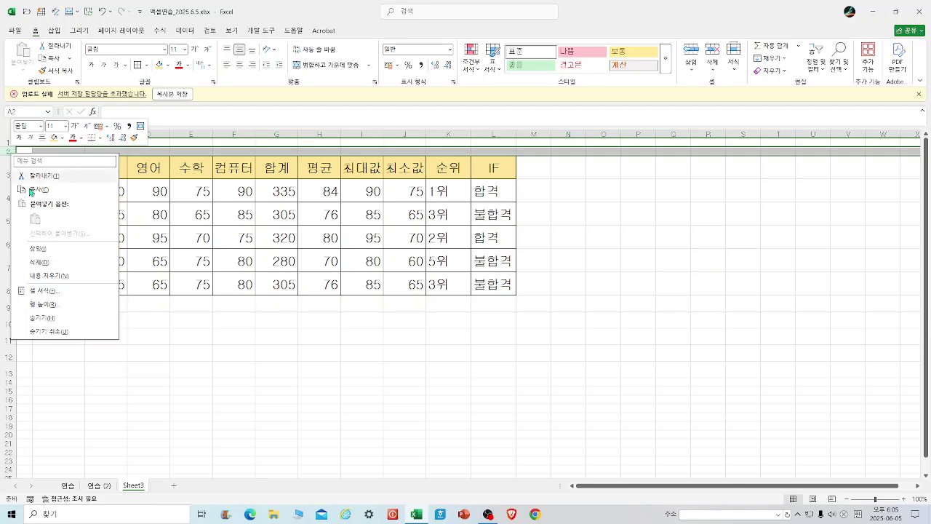
{"action": "left_click", "coordinate": [41, 248]}
{"action": "left_click_drag", "start_coordinate": [9, 159], "coordinate": [9, 168]}
- Enter the title 기본함수 알아보기 in B2 and merge and centre it across B2:L2
{"action": "left_click", "coordinate": [69, 154]}
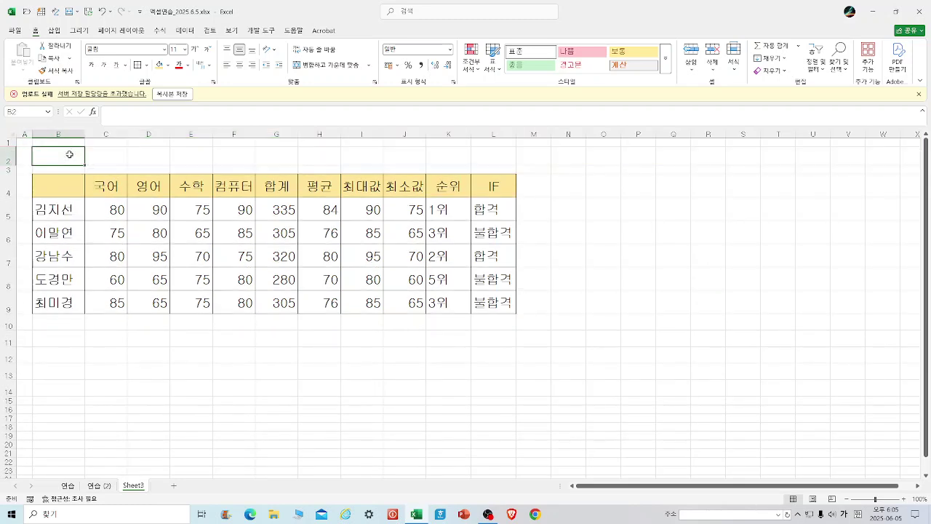
{"action": "type", "text": "기본합"}
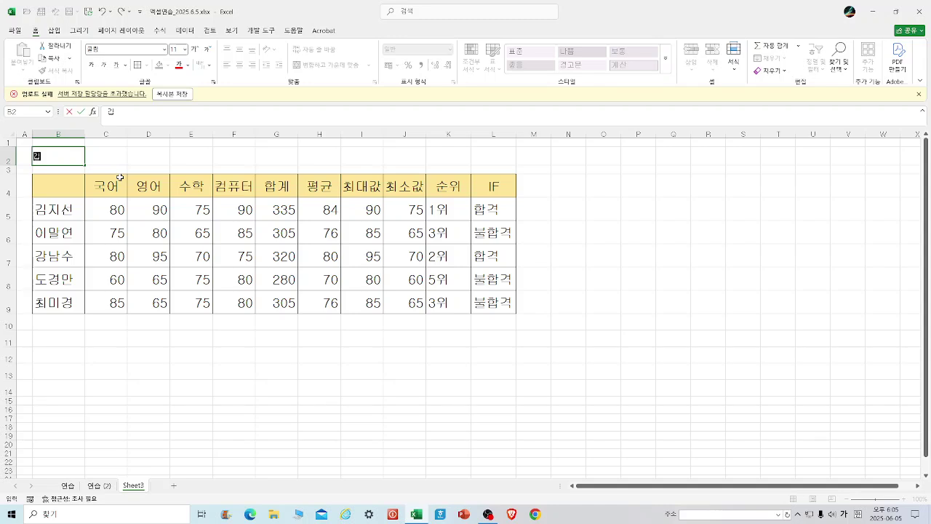
{"action": "type", "text": "수 알아보기"}
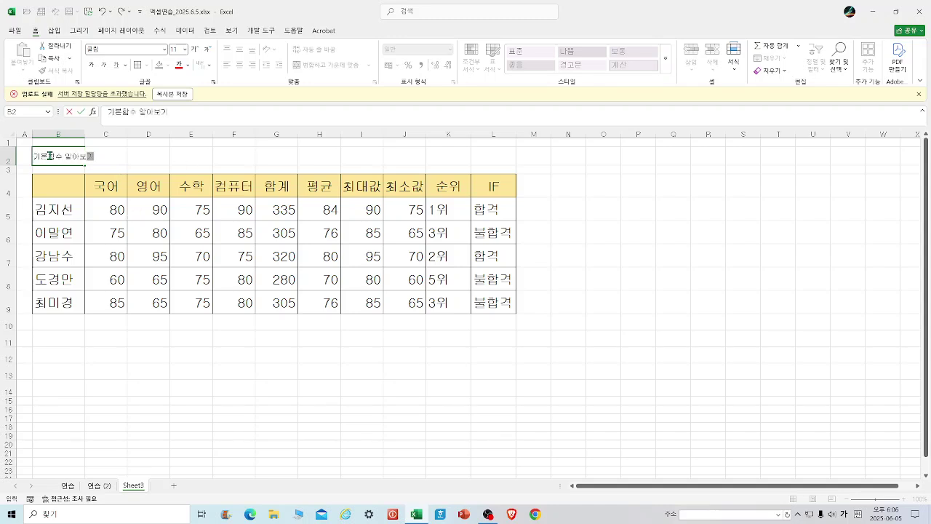
{"action": "left_click", "coordinate": [173, 157]}
{"action": "left_click_drag", "start_coordinate": [47, 155], "coordinate": [487, 160]}
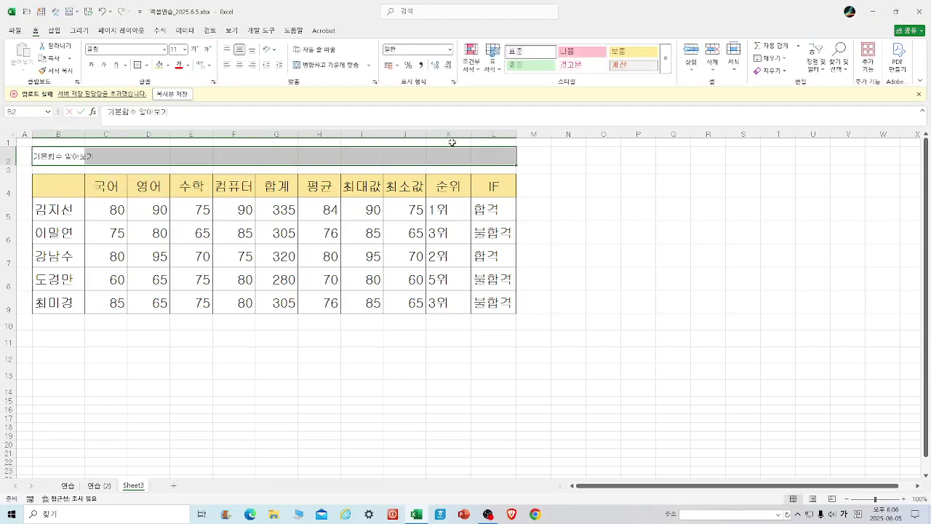
{"action": "left_click", "coordinate": [337, 66]}
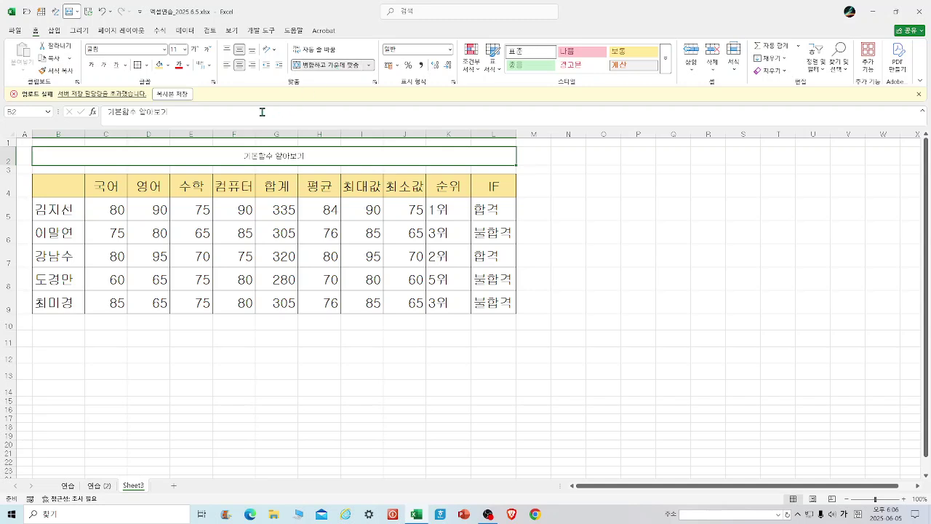
- Format the merged title with font size 18, a light blue fill and a border
{"action": "left_click", "coordinate": [185, 51]}
{"action": "left_click", "coordinate": [183, 153]}
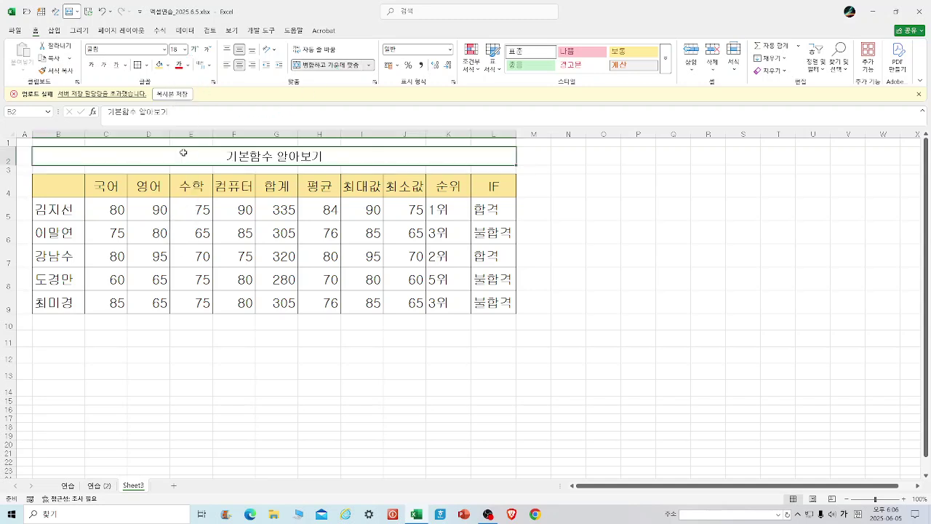
{"action": "left_click", "coordinate": [168, 65]}
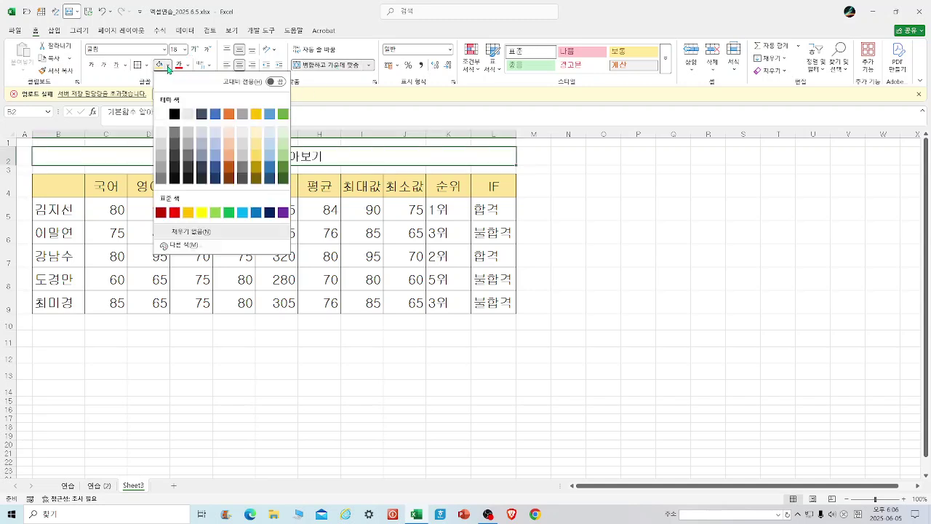
{"action": "left_click", "coordinate": [269, 142]}
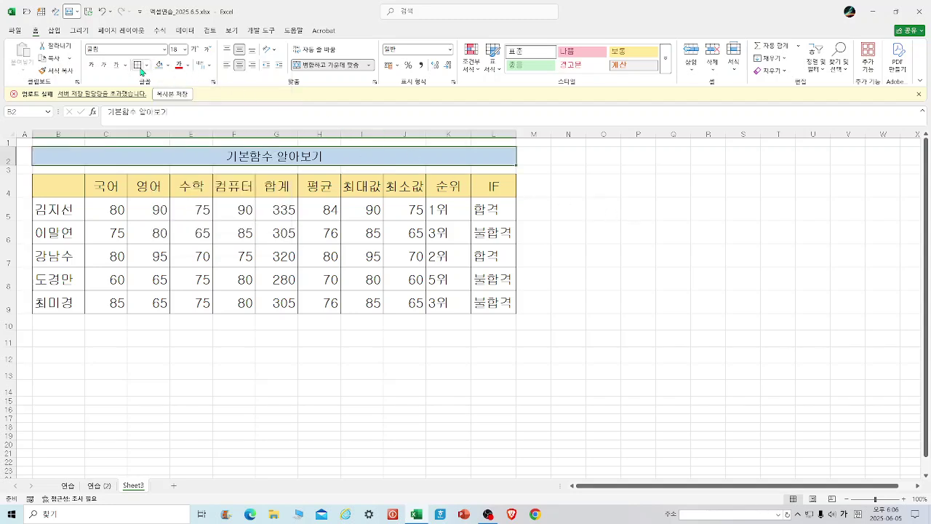
{"action": "left_click", "coordinate": [652, 230]}
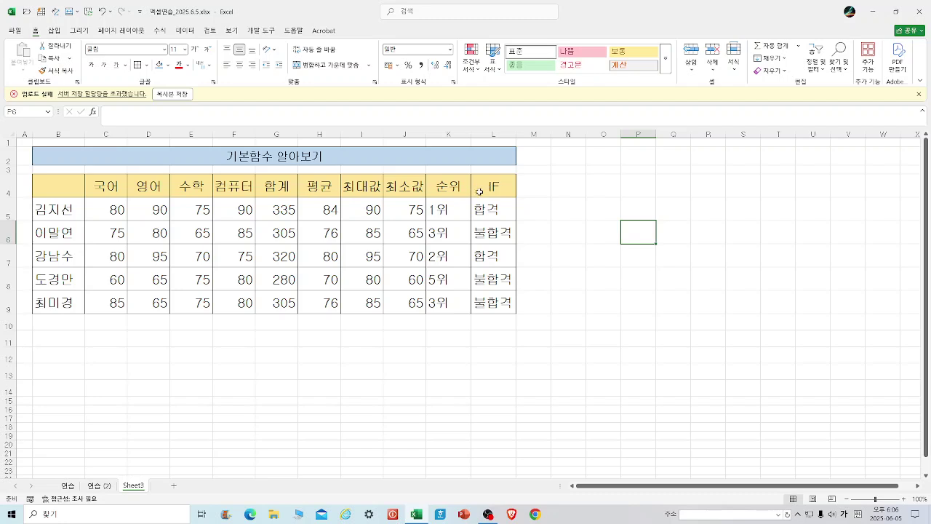
- List the comparison examples >=80, <=80, >80 and <80 below the table in D11:D14
{"action": "scroll", "coordinate": [433, 207], "scroll_direction": "down", "scroll_amount": 2}
{"action": "left_click", "coordinate": [144, 231]}
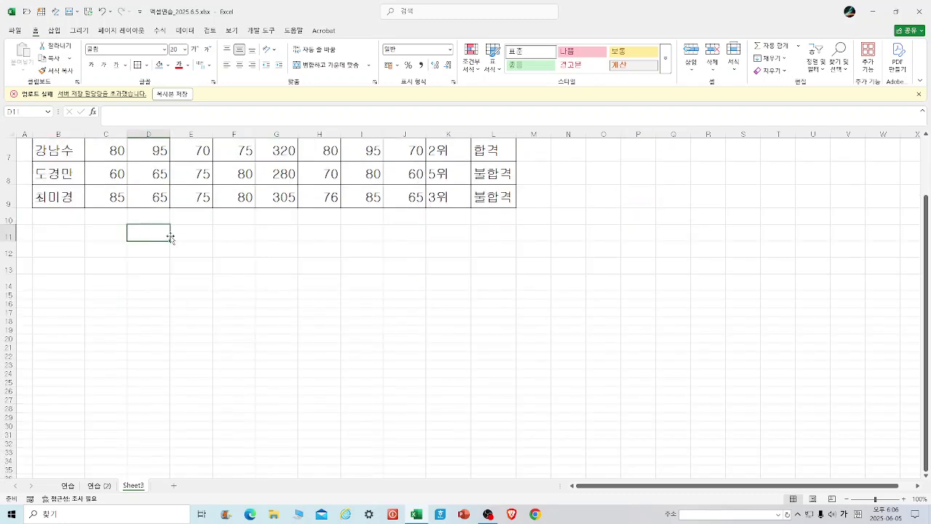
{"action": "type", "text": ">="}
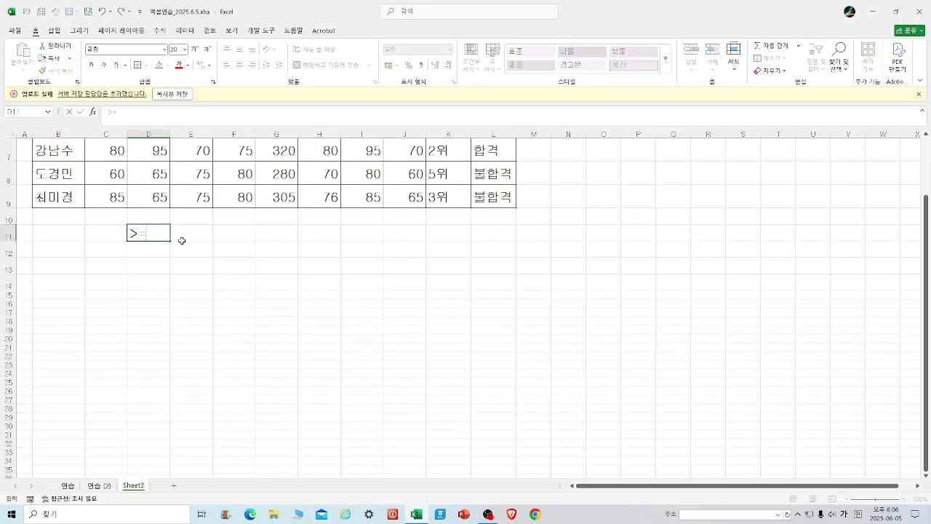
{"action": "type", "text": "80"}
{"action": "key", "text": "Return"}
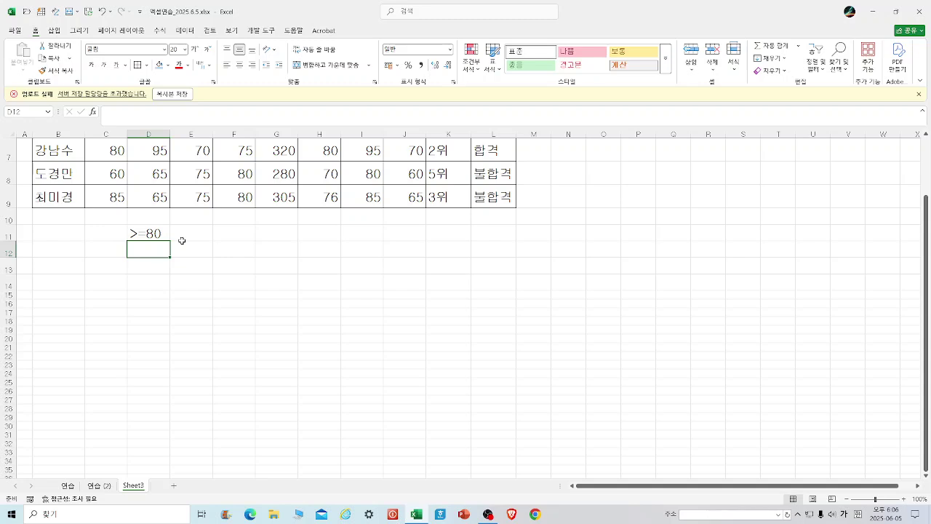
{"action": "type", "text": "<=80"}
{"action": "key", "text": "Return"}
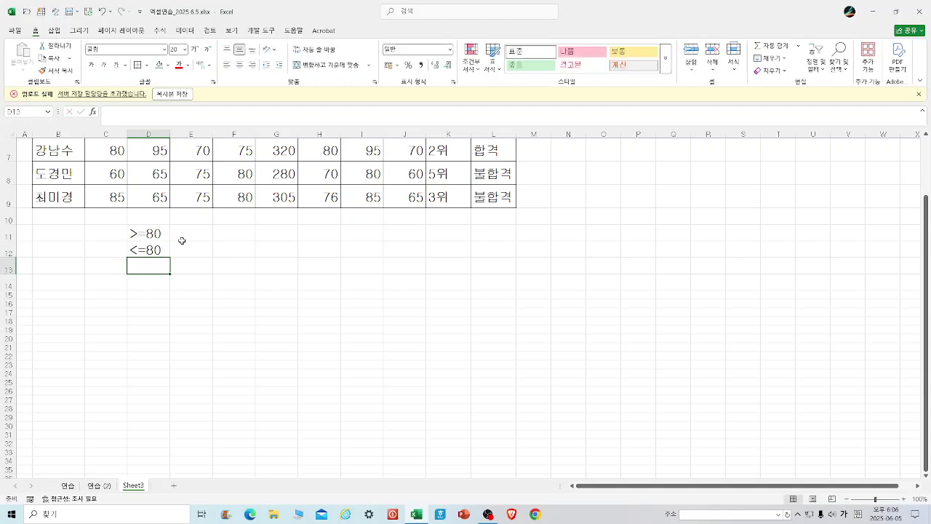
{"action": "type", "text": ">80"}
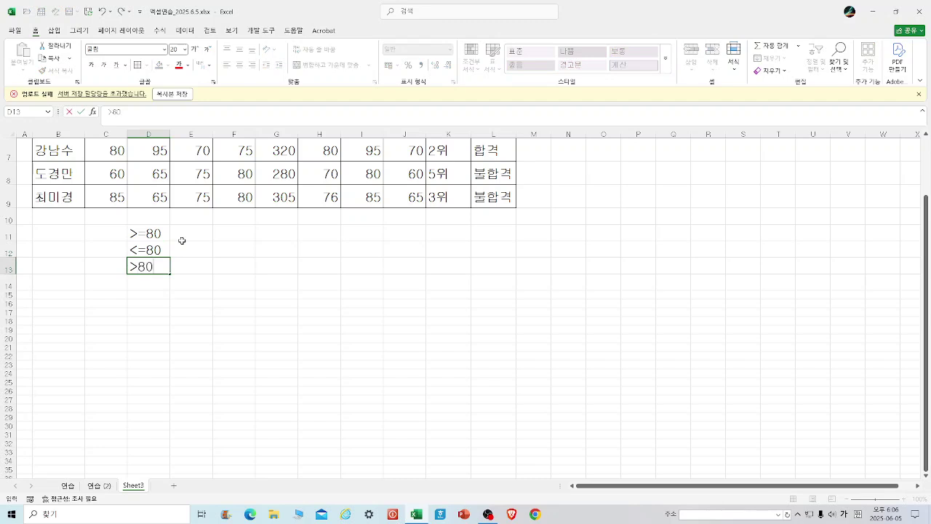
{"action": "key", "text": "Return"}
{"action": "type", "text": "<80"}
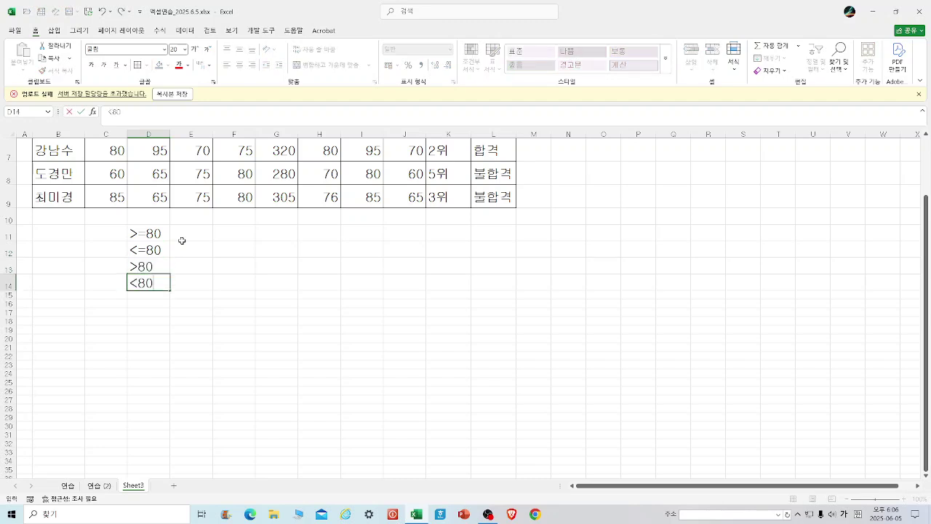
{"action": "left_click", "coordinate": [198, 238]}
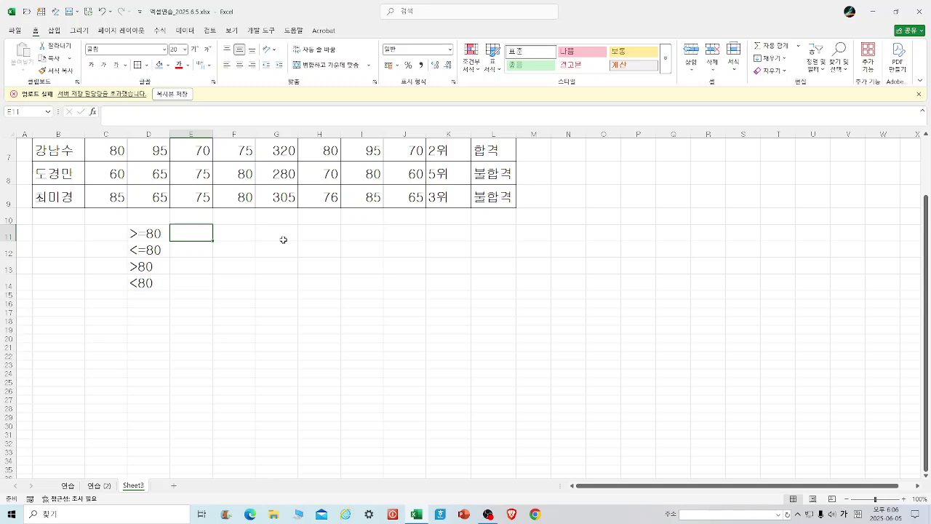
- Enter the matching score ranges 80~100, 1~80, 81~100 and 1~79 in E11:E14, beside the comparison examples
{"action": "type", "text": "80"}
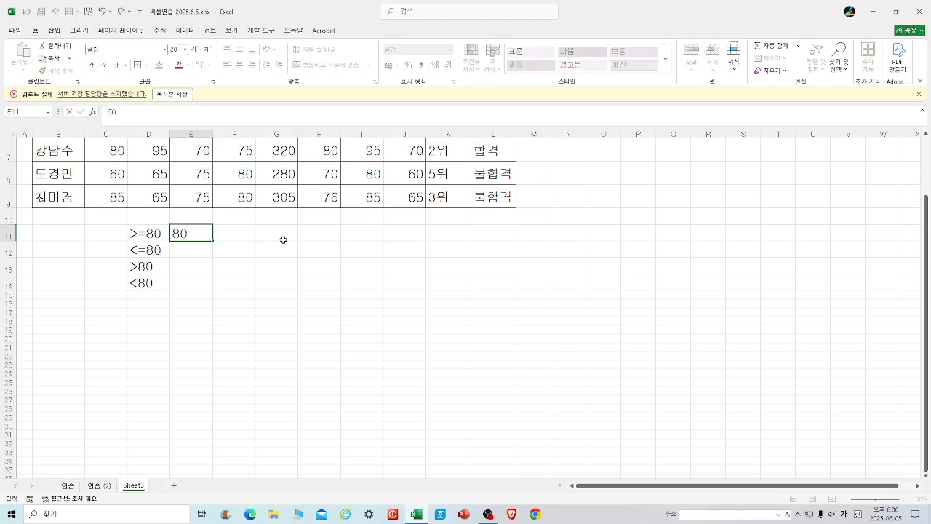
{"action": "type", "text": "~100"}
{"action": "left_click", "coordinate": [197, 249]}
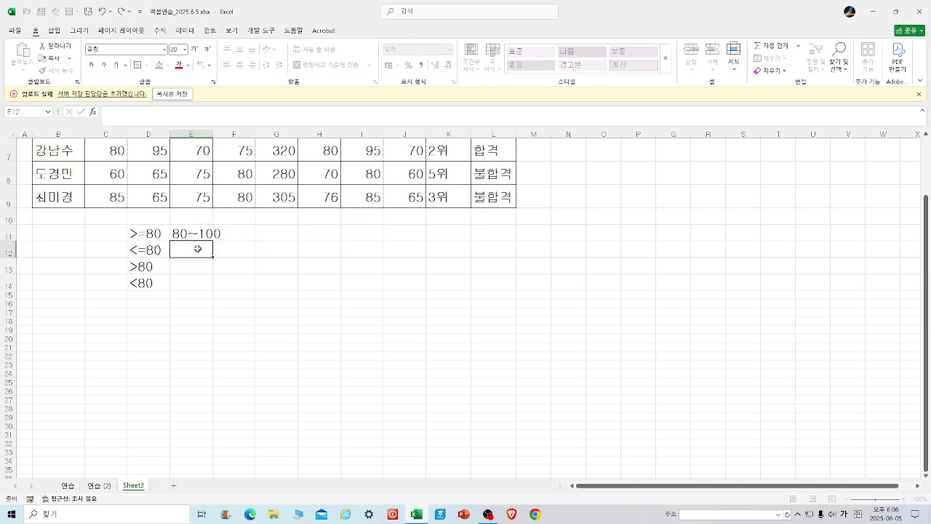
{"action": "type", "text": "1~80"}
{"action": "left_click", "coordinate": [201, 265]}
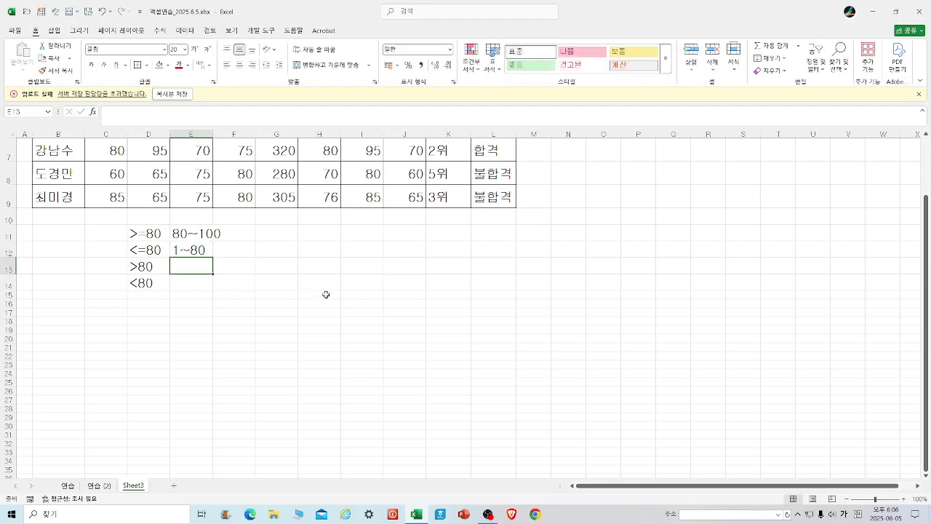
{"action": "type", "text": "81"}
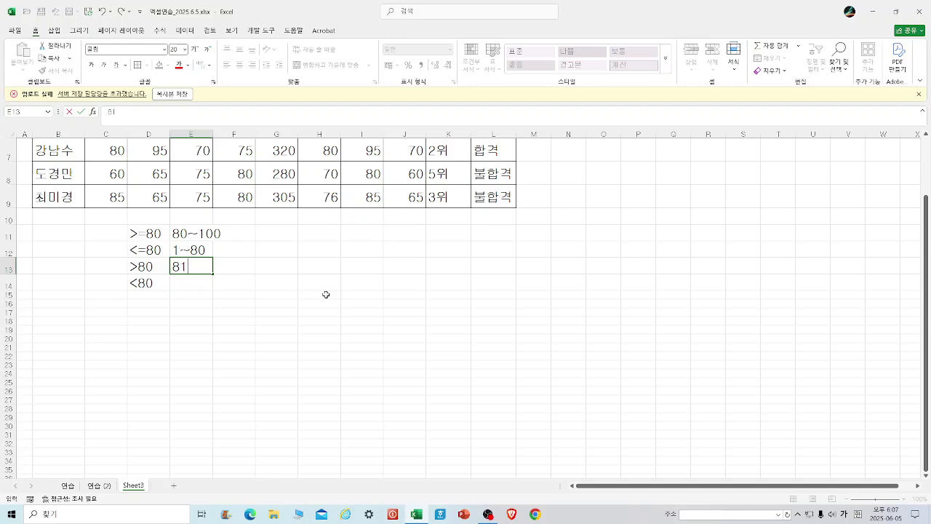
{"action": "type", "text": "~100"}
{"action": "left_click", "coordinate": [195, 284]}
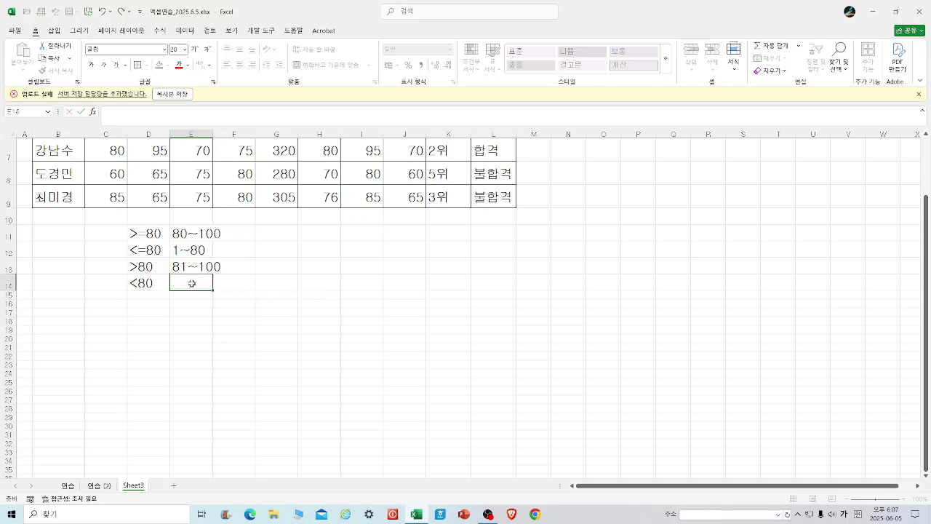
{"action": "type", "text": "1~79"}
{"action": "left_click", "coordinate": [344, 322]}
- Label the comparison examples in C11:C14 as 이상, 이하, 크다 and 작다
{"action": "left_click", "coordinate": [106, 234]}
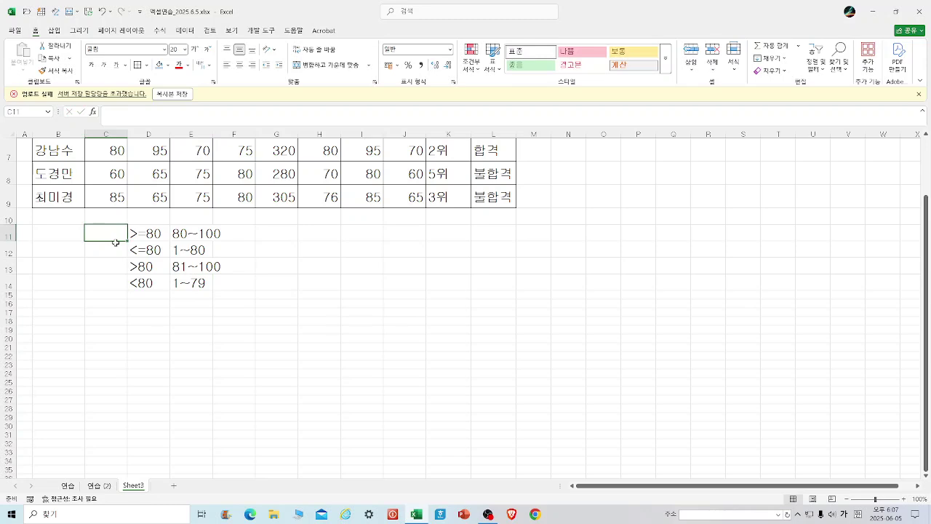
{"action": "type", "text": "이상"}
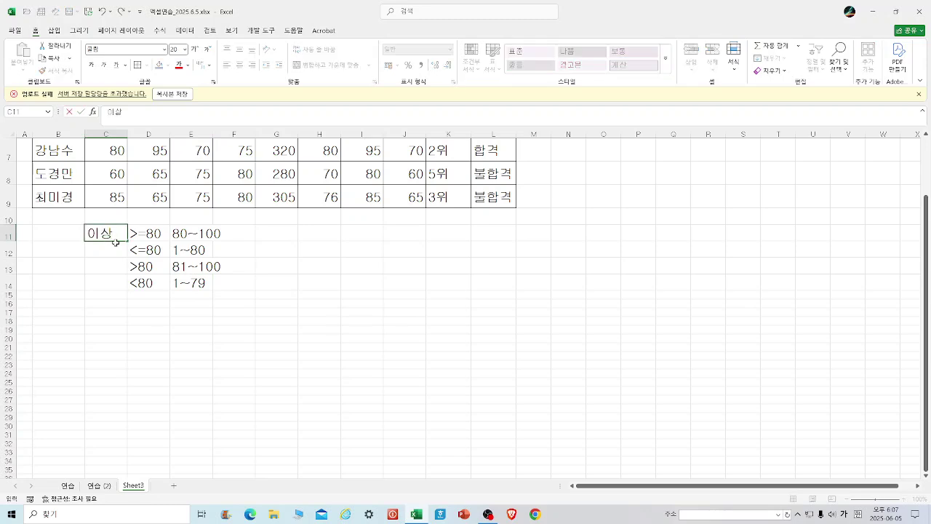
{"action": "key", "text": "Return"}
{"action": "type", "text": "이하"}
{"action": "key", "text": "Return"}
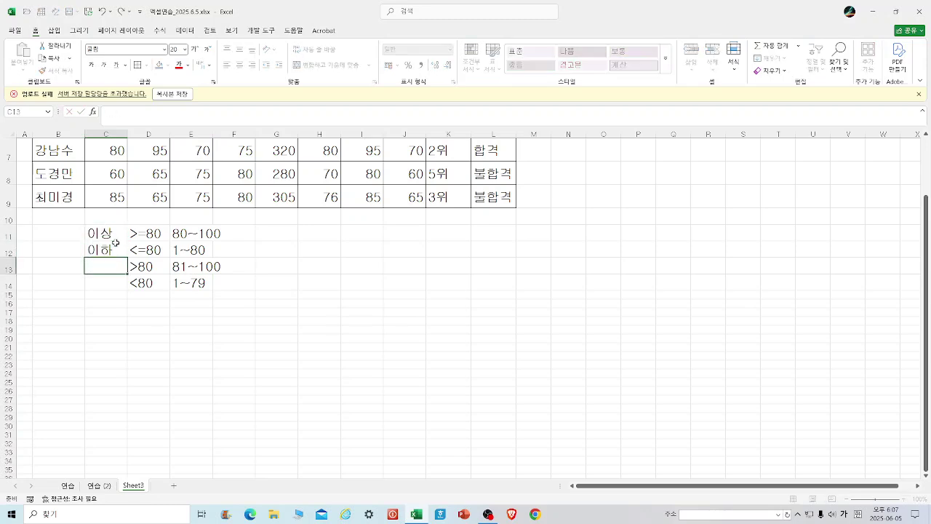
{"action": "type", "text": "크다"}
{"action": "key", "text": "Return"}
{"action": "type", "text": "지ㄱ다"}
- Apply all borders to the comparison table C11:E14 and fill the labels in C11:C14 with light blue
{"action": "left_click_drag", "start_coordinate": [115, 233], "coordinate": [229, 283]}
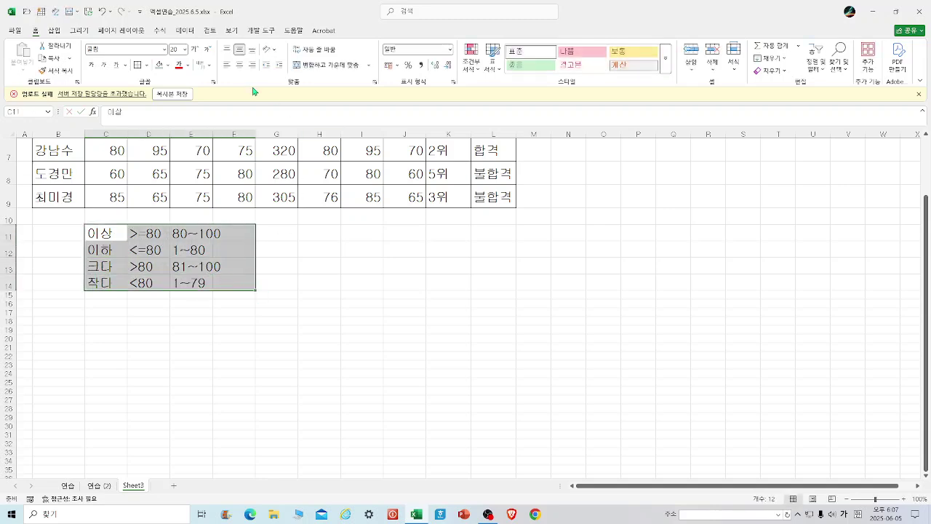
{"action": "left_click", "coordinate": [312, 247]}
{"action": "left_click_drag", "start_coordinate": [102, 233], "coordinate": [191, 282]}
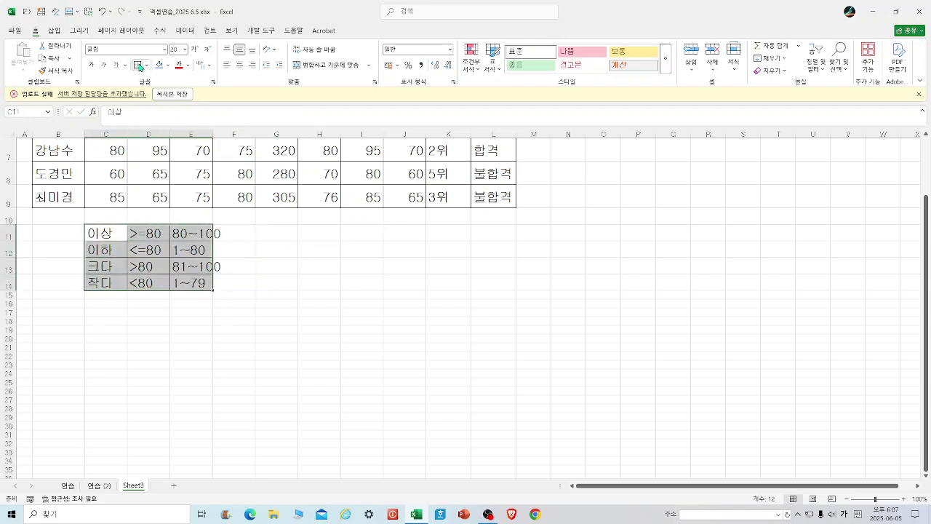
{"action": "left_click", "coordinate": [354, 226]}
{"action": "left_click_drag", "start_coordinate": [99, 234], "coordinate": [105, 284]}
{"action": "left_click", "coordinate": [158, 64]}
{"action": "left_click", "coordinate": [348, 277]}
- Make rows 11 to 14 taller and widen column E to fit the score ranges
{"action": "left_click_drag", "start_coordinate": [8, 233], "coordinate": [8, 289]}
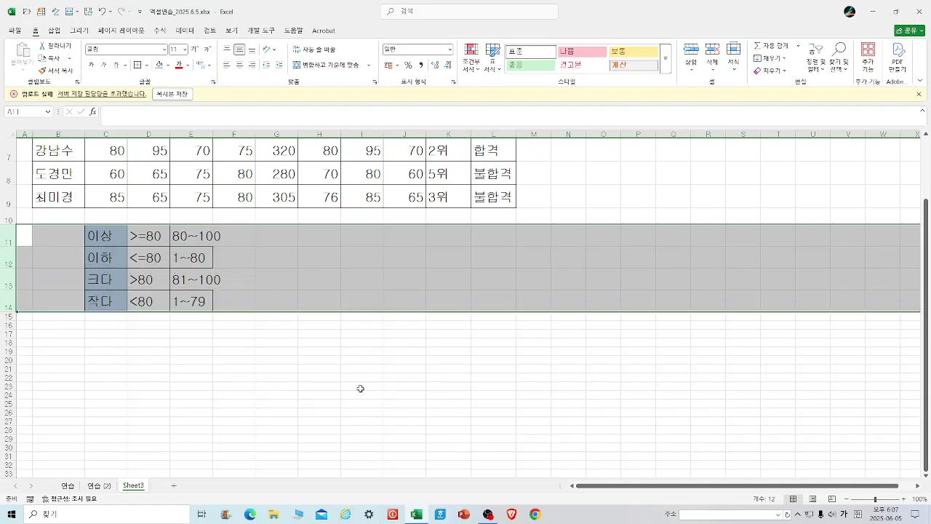
{"action": "left_click", "coordinate": [363, 385]}
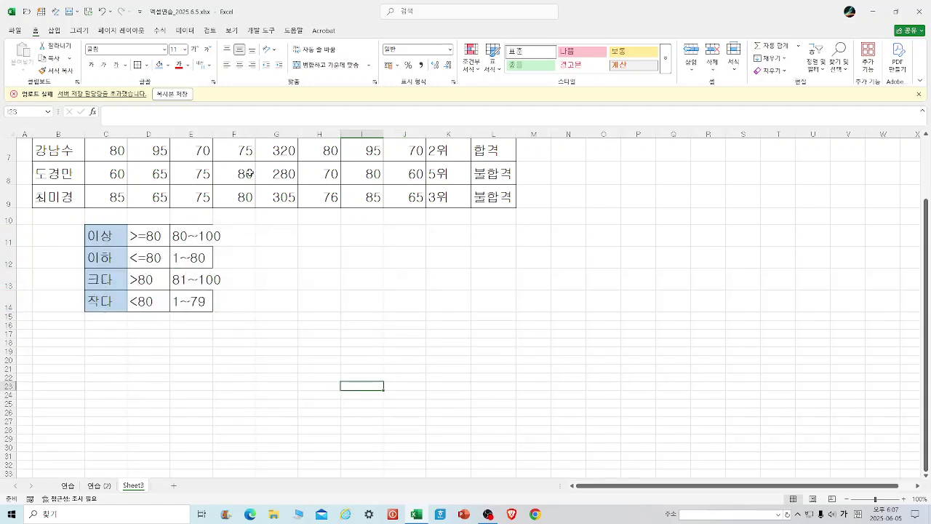
{"action": "scroll", "coordinate": [249, 172], "scroll_direction": "up", "scroll_amount": 2}
{"action": "left_click_drag", "start_coordinate": [213, 135], "coordinate": [221, 139]}
{"action": "left_click", "coordinate": [288, 356]}
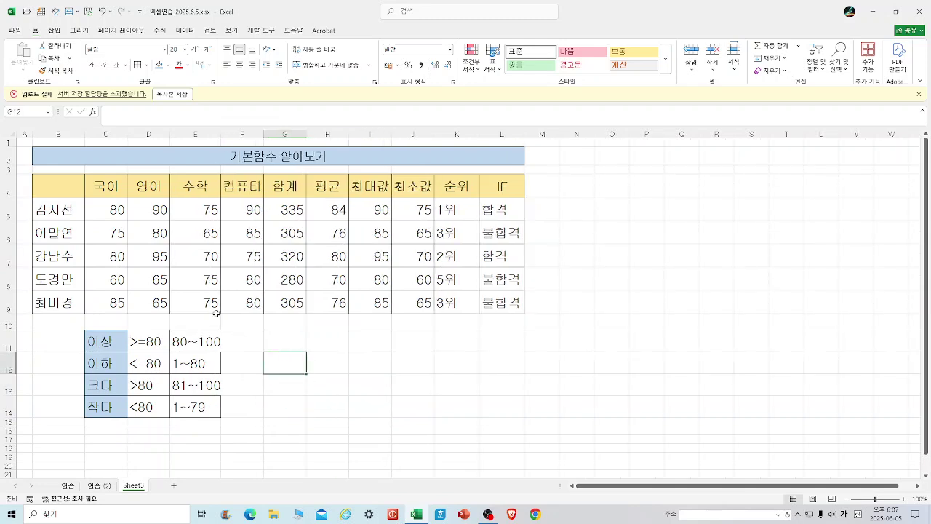
- Set the page orientation to landscape in the print settings, check the preview and return to the sheet
{"action": "left_click", "coordinate": [15, 31]}
{"action": "left_click", "coordinate": [45, 234]}
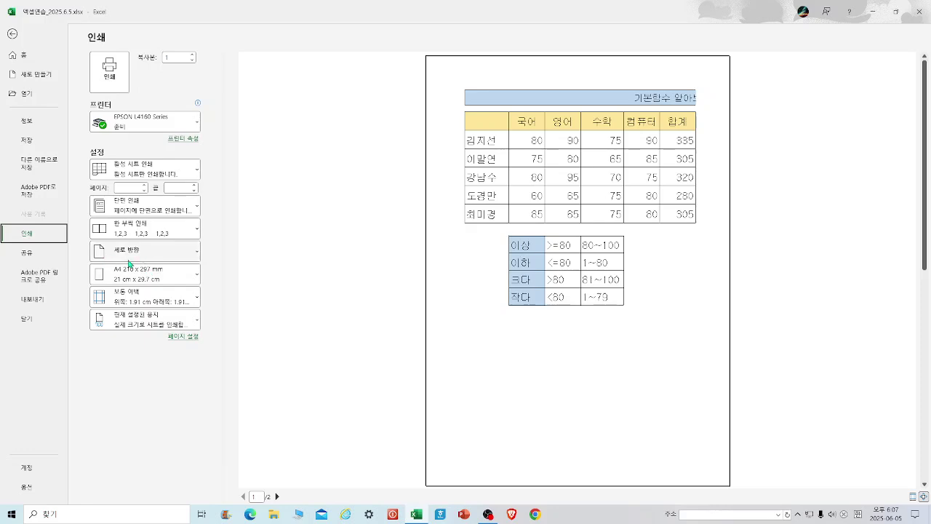
{"action": "left_click", "coordinate": [197, 256]}
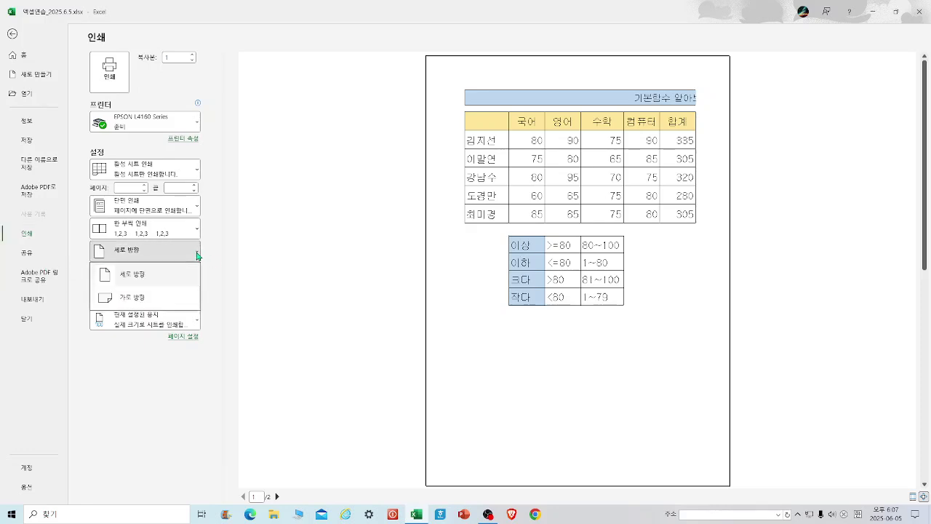
{"action": "left_click", "coordinate": [149, 298]}
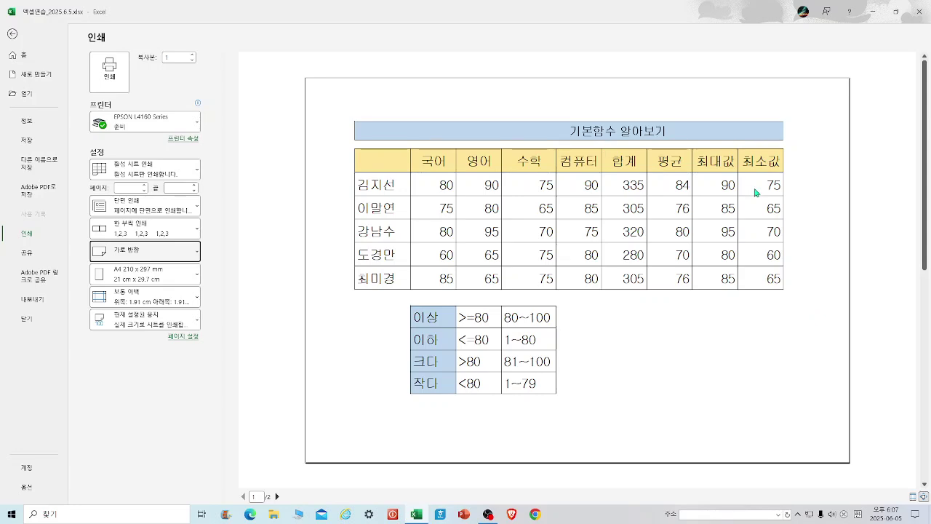
{"action": "left_click", "coordinate": [16, 36]}
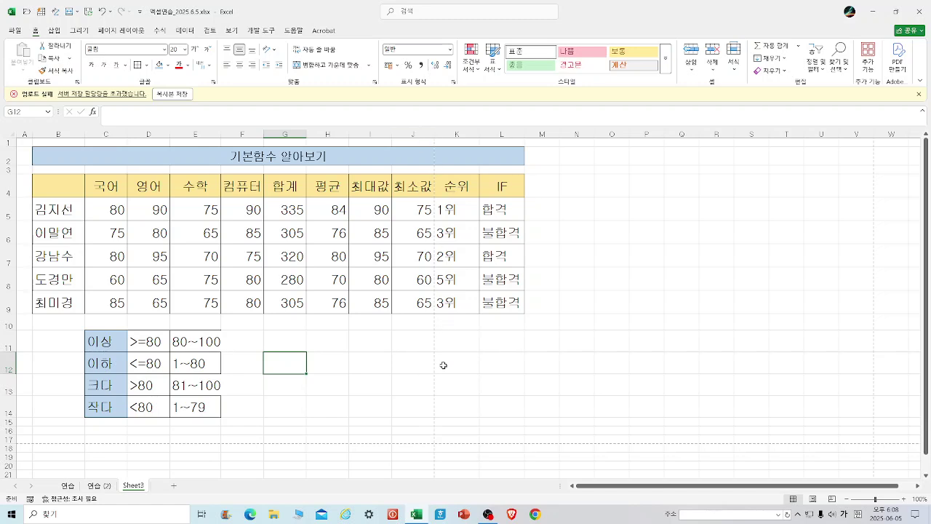
- Narrow columns A through L so the score table fits one page width, and check the print preview
{"action": "left_click_drag", "start_coordinate": [73, 134], "coordinate": [448, 137]}
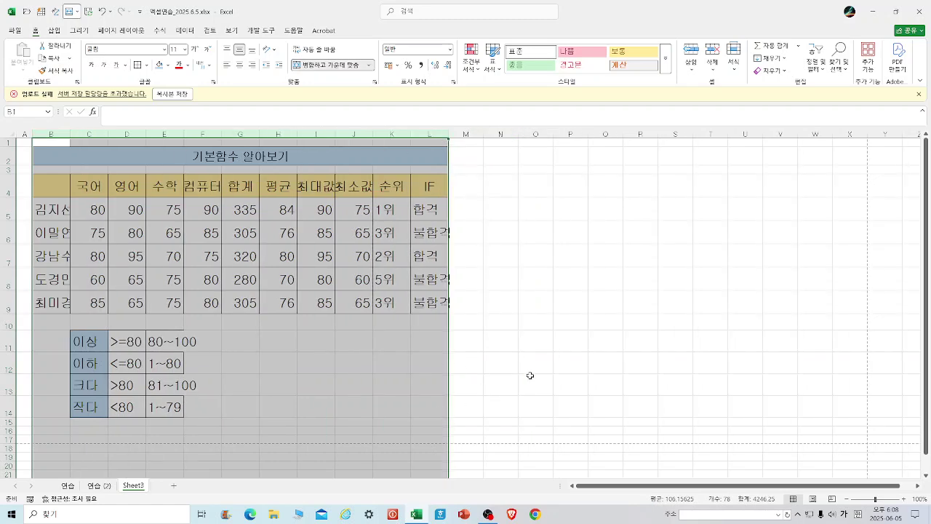
{"action": "left_click", "coordinate": [569, 359]}
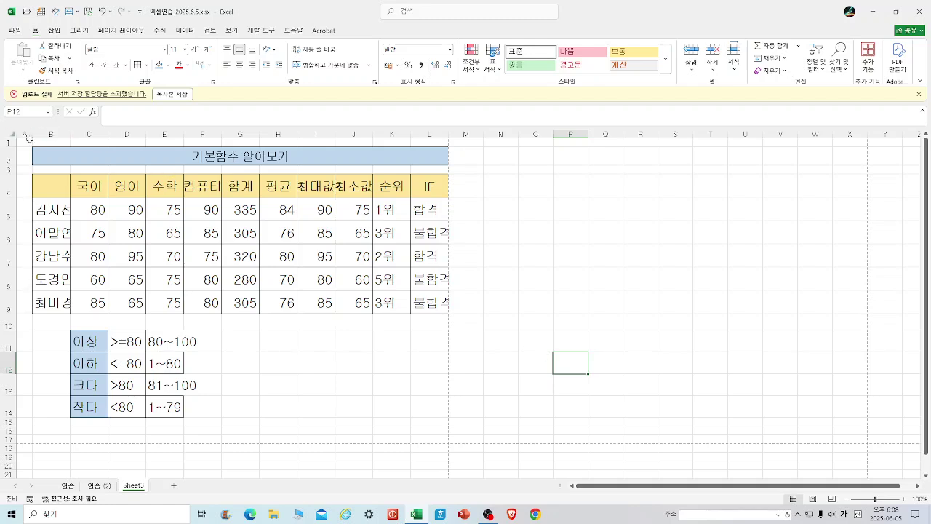
{"action": "left_click_drag", "start_coordinate": [32, 133], "coordinate": [24, 134]}
{"action": "left_click", "coordinate": [538, 294]}
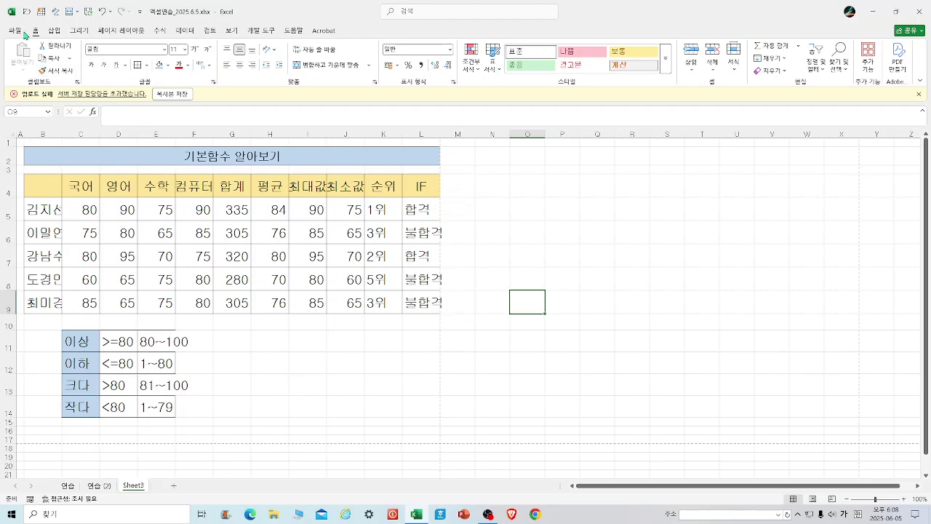
{"action": "left_click", "coordinate": [17, 32]}
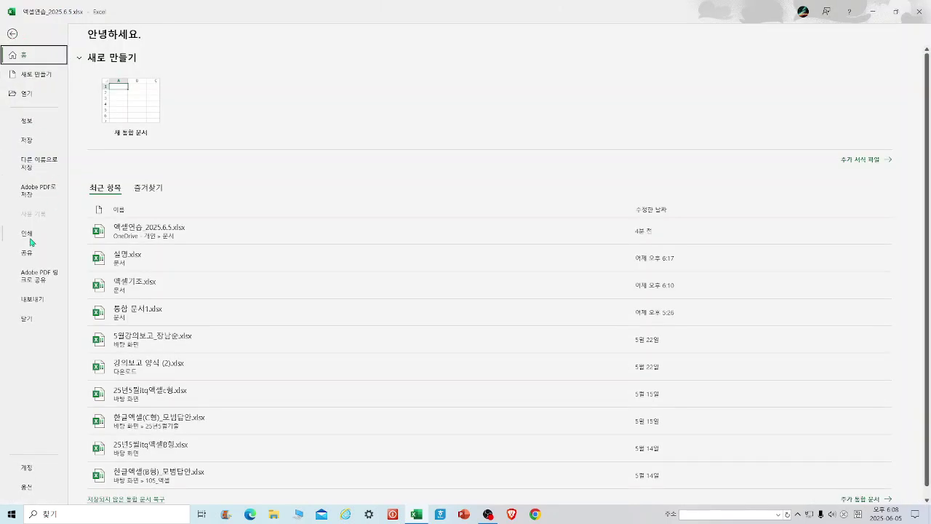
{"action": "left_click", "coordinate": [33, 239]}
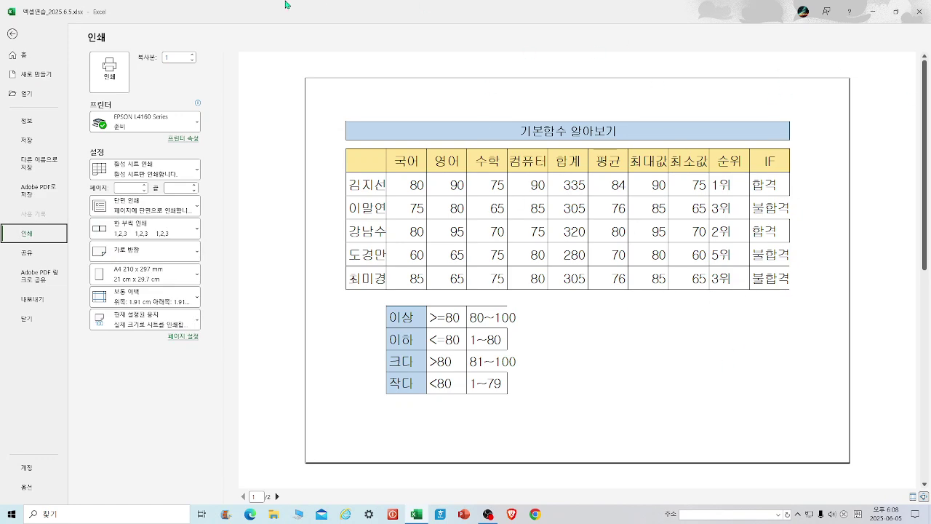
{"action": "left_click", "coordinate": [12, 33]}
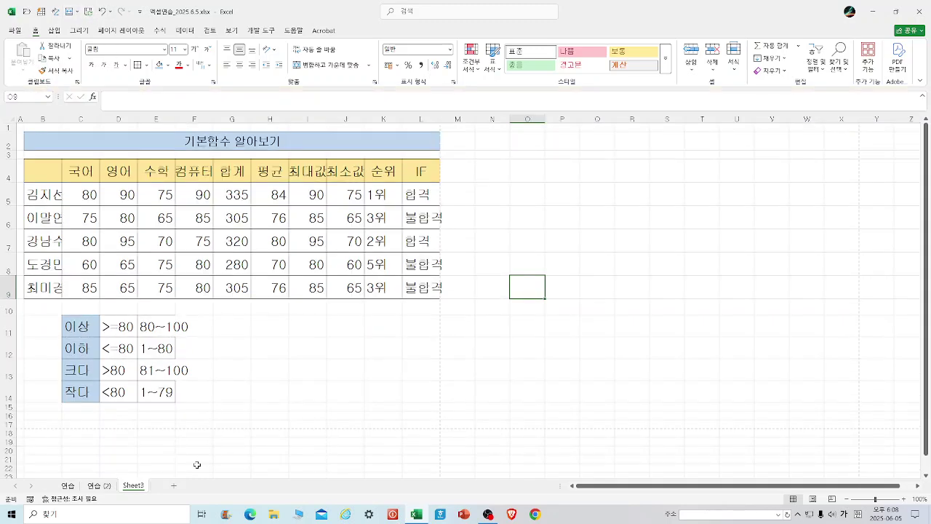
- Rename the sheet Sheet3 as 기본함수
{"action": "double_click", "coordinate": [134, 489]}
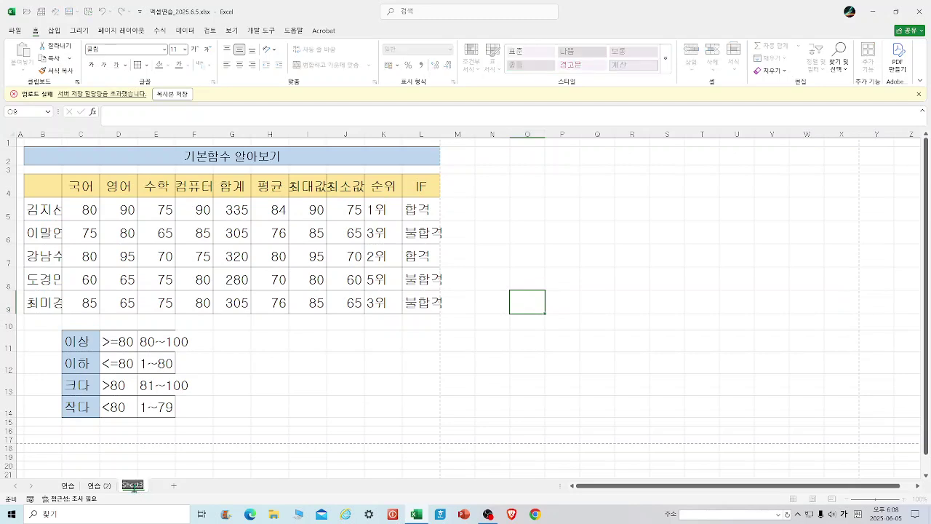
{"action": "type", "text": "기본함수"}
{"action": "left_click", "coordinate": [582, 385]}
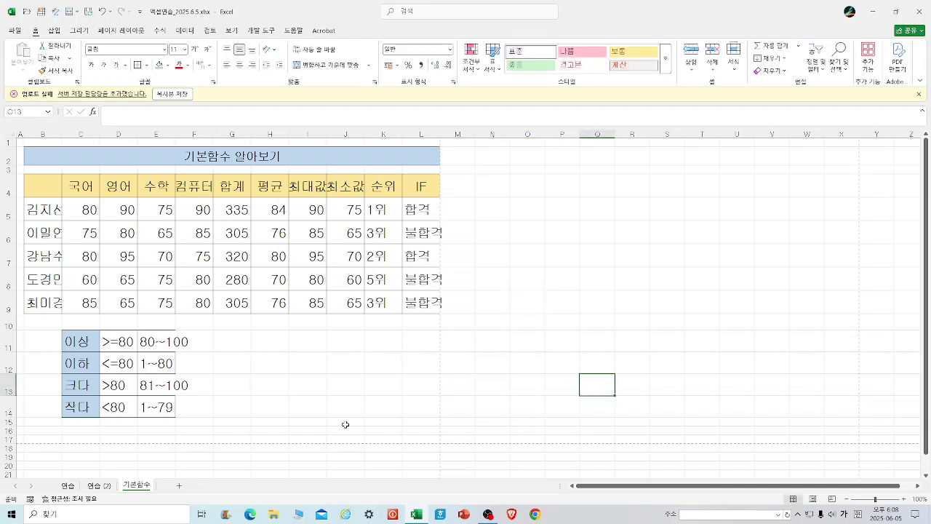
- Review the 연습 (2) and 연습 sheets and close the workbook, saving its changes
{"action": "left_click", "coordinate": [11, 13]}
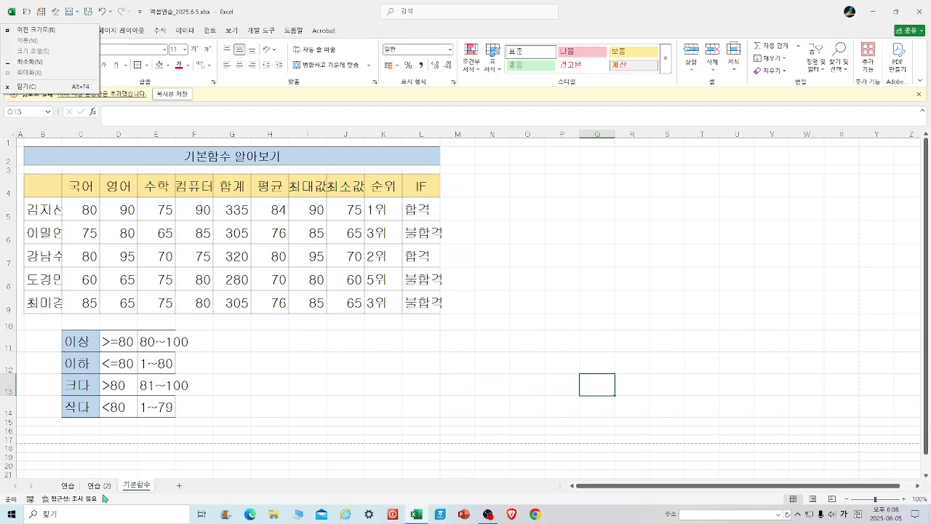
{"action": "left_click", "coordinate": [98, 485]}
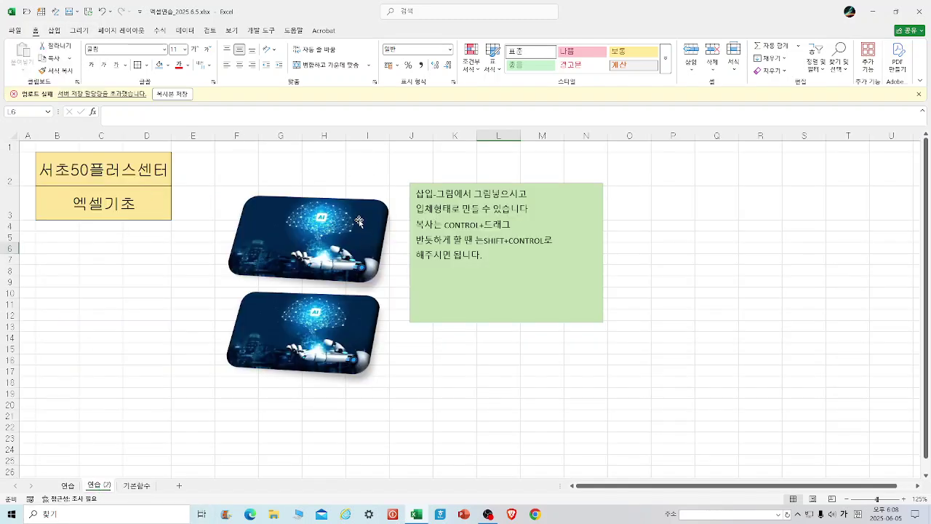
{"action": "left_click", "coordinate": [71, 486]}
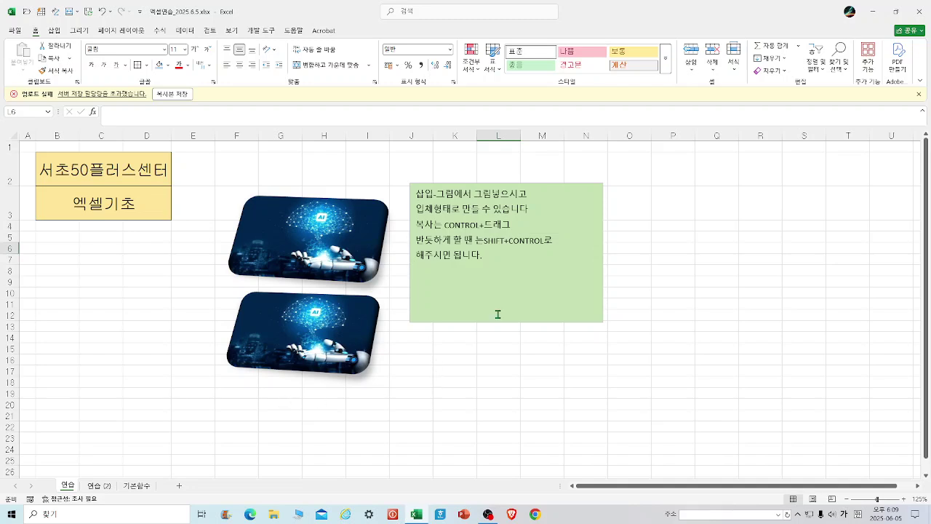
{"action": "left_click", "coordinate": [920, 14]}
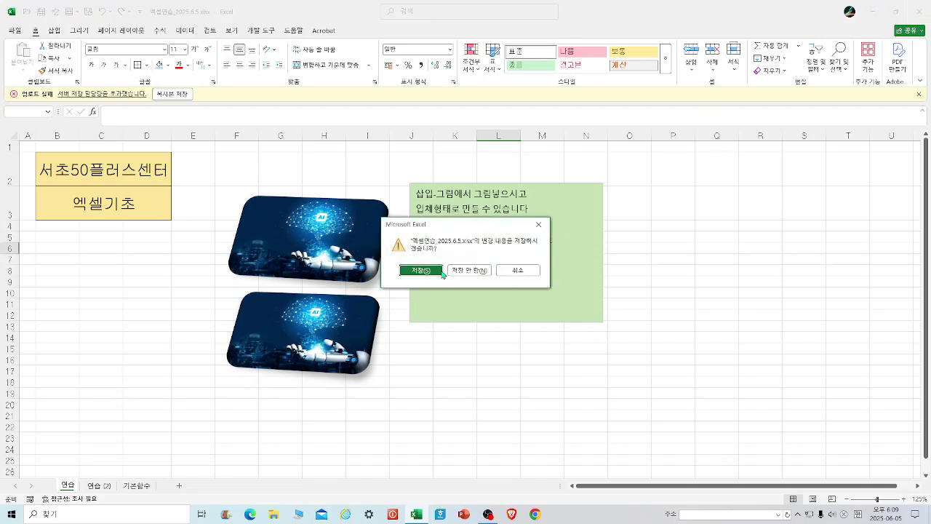
{"action": "left_click", "coordinate": [438, 272]}
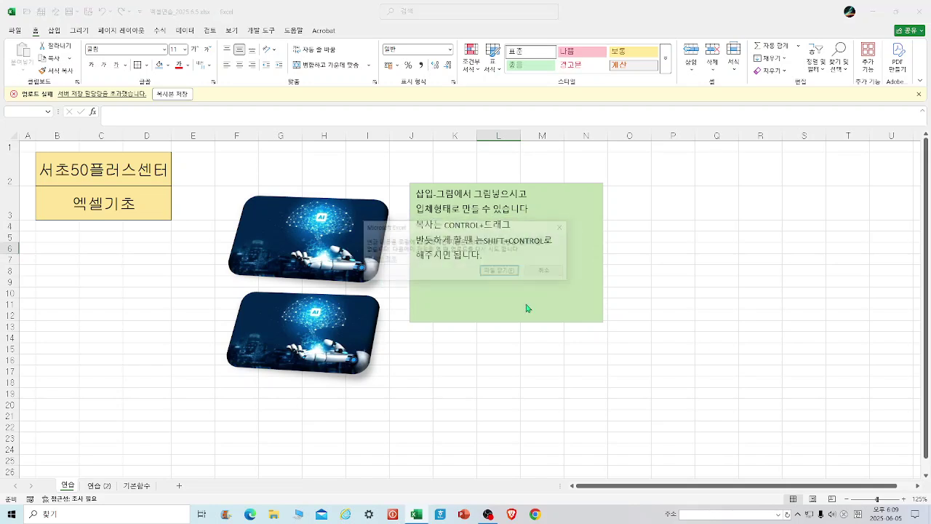